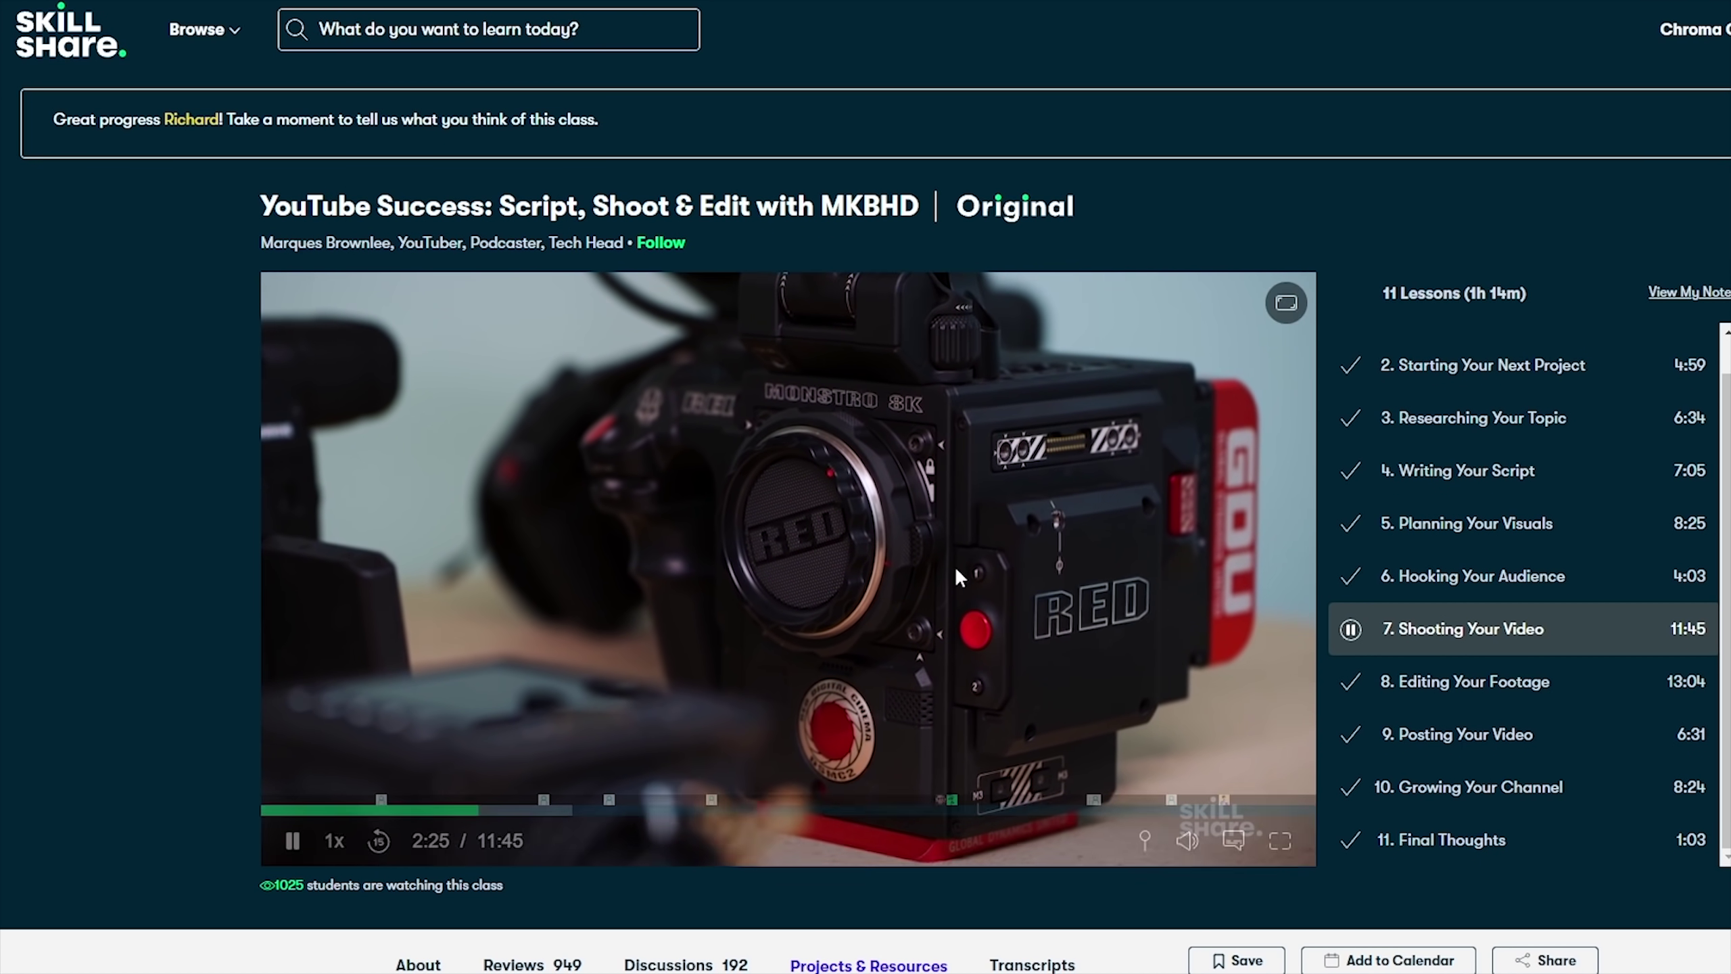
- Pause the YouTube Success class video during the Shooting Your Video lesson
click(941, 572)
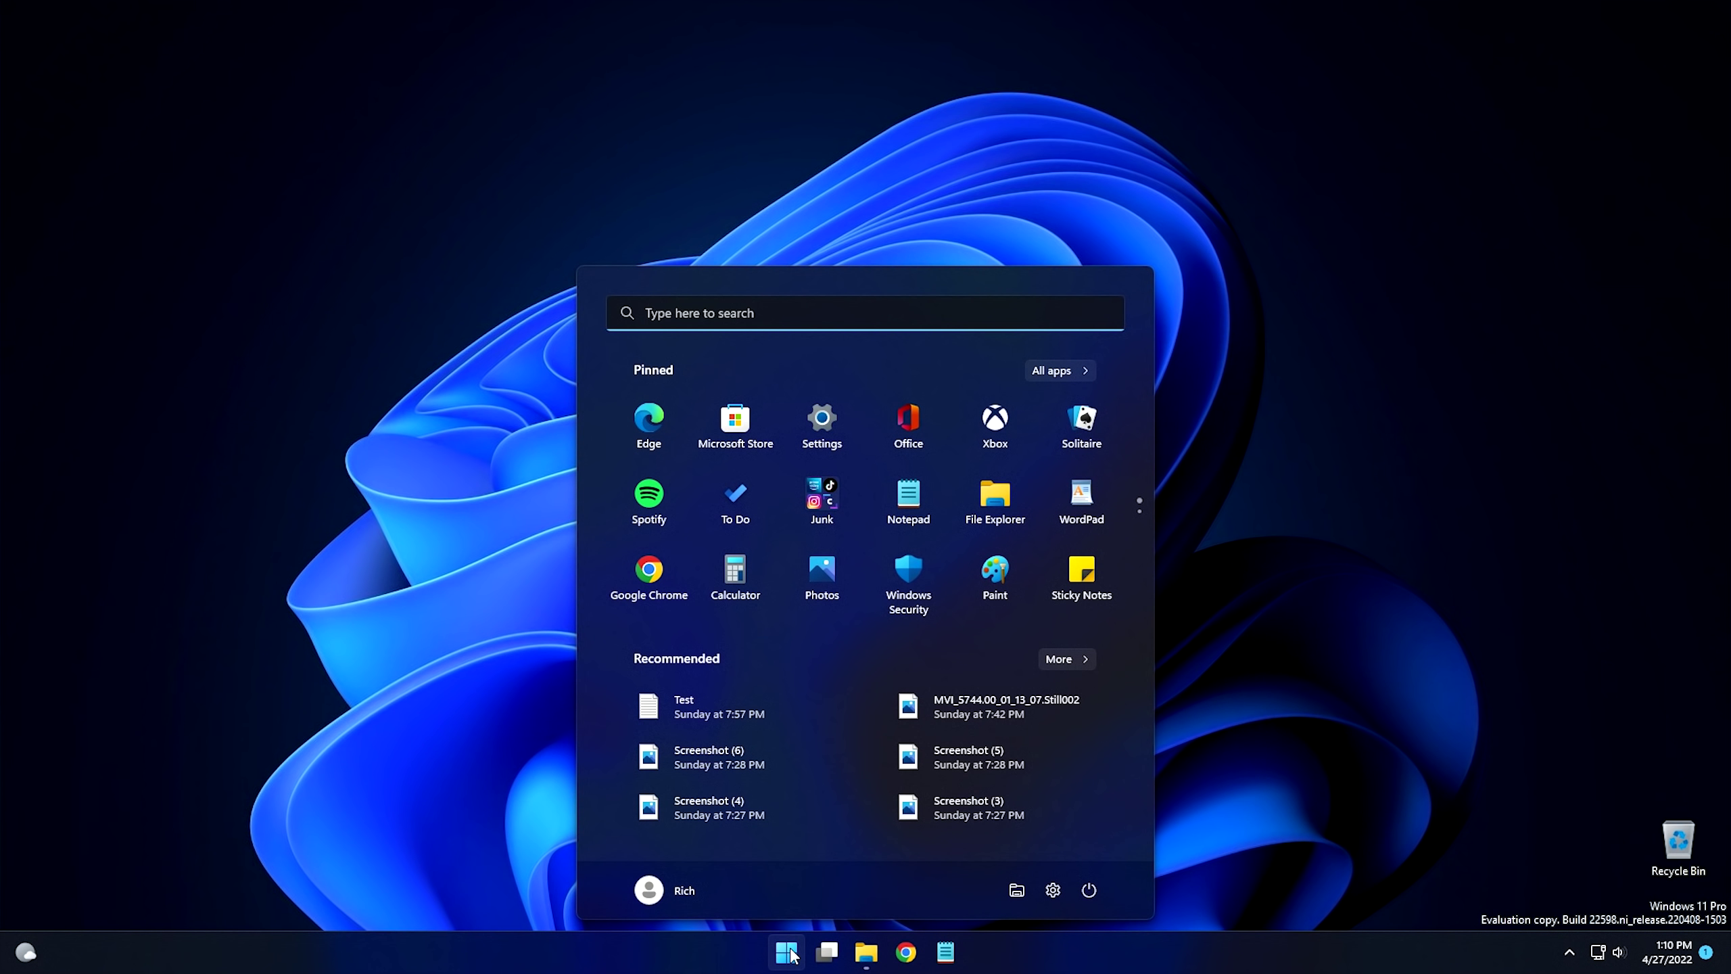
- Launch File Explorer at its Home view and bring up the Snap Layouts choices
click(866, 953)
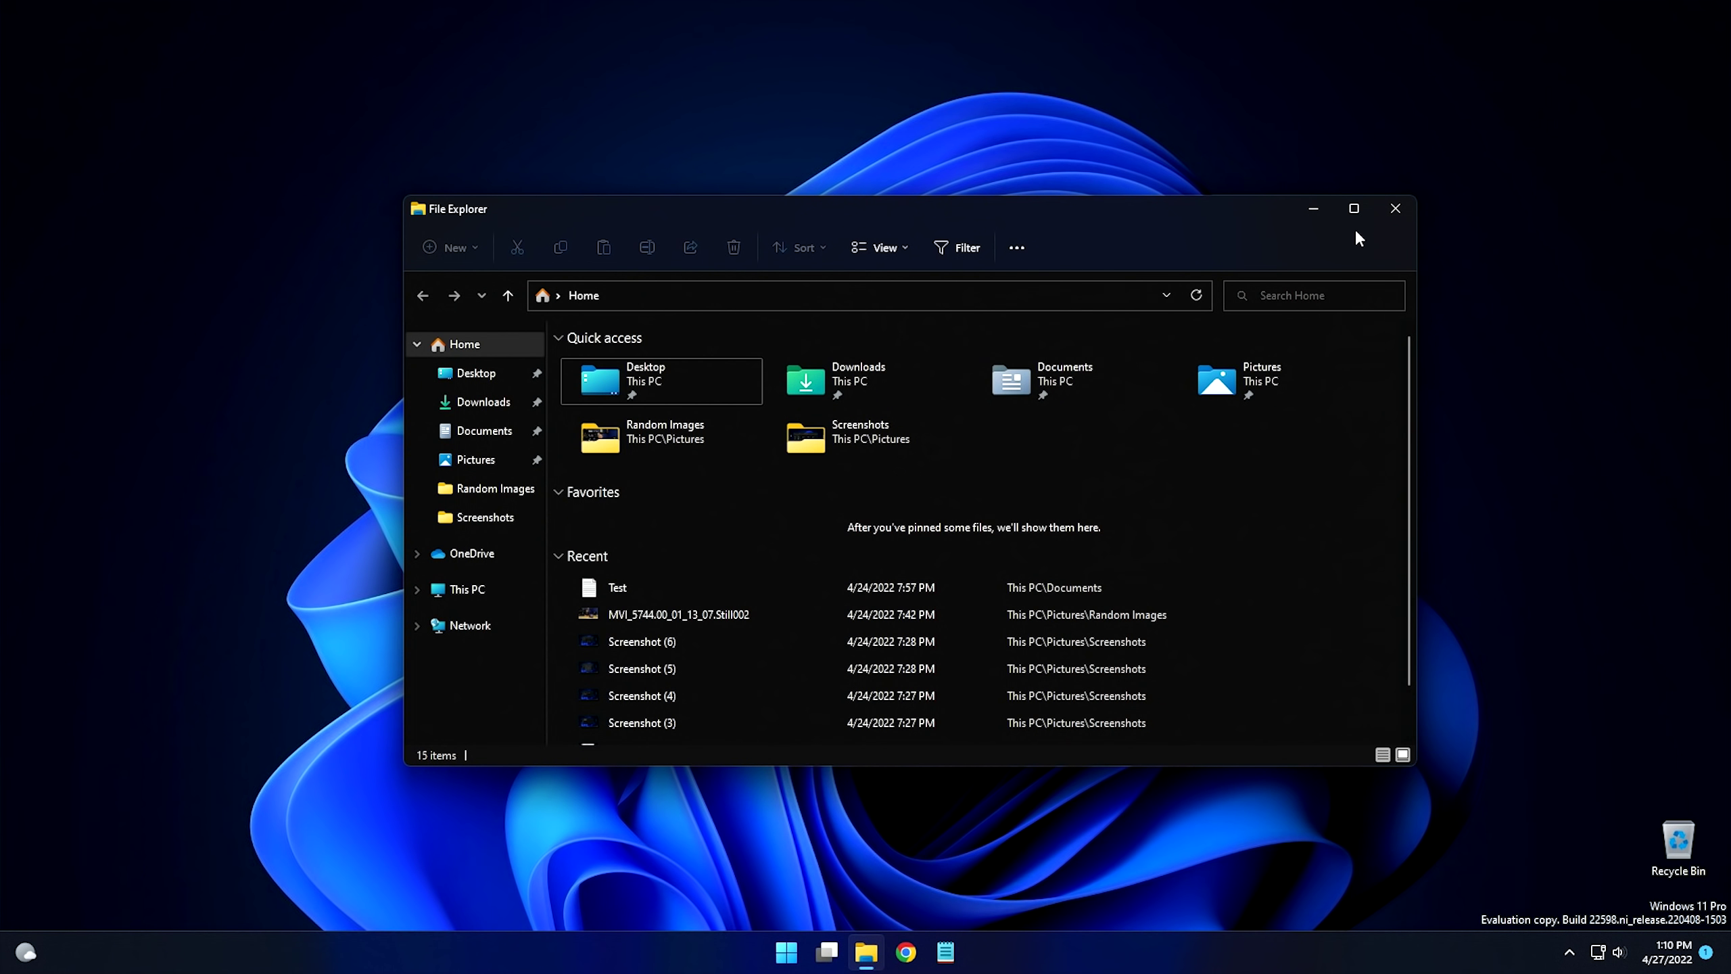
mouse_move(1354, 219)
- Snap File Explorer into the top-right zone, then drag it back out as a floating window
drag(1011, 218, 938, 48)
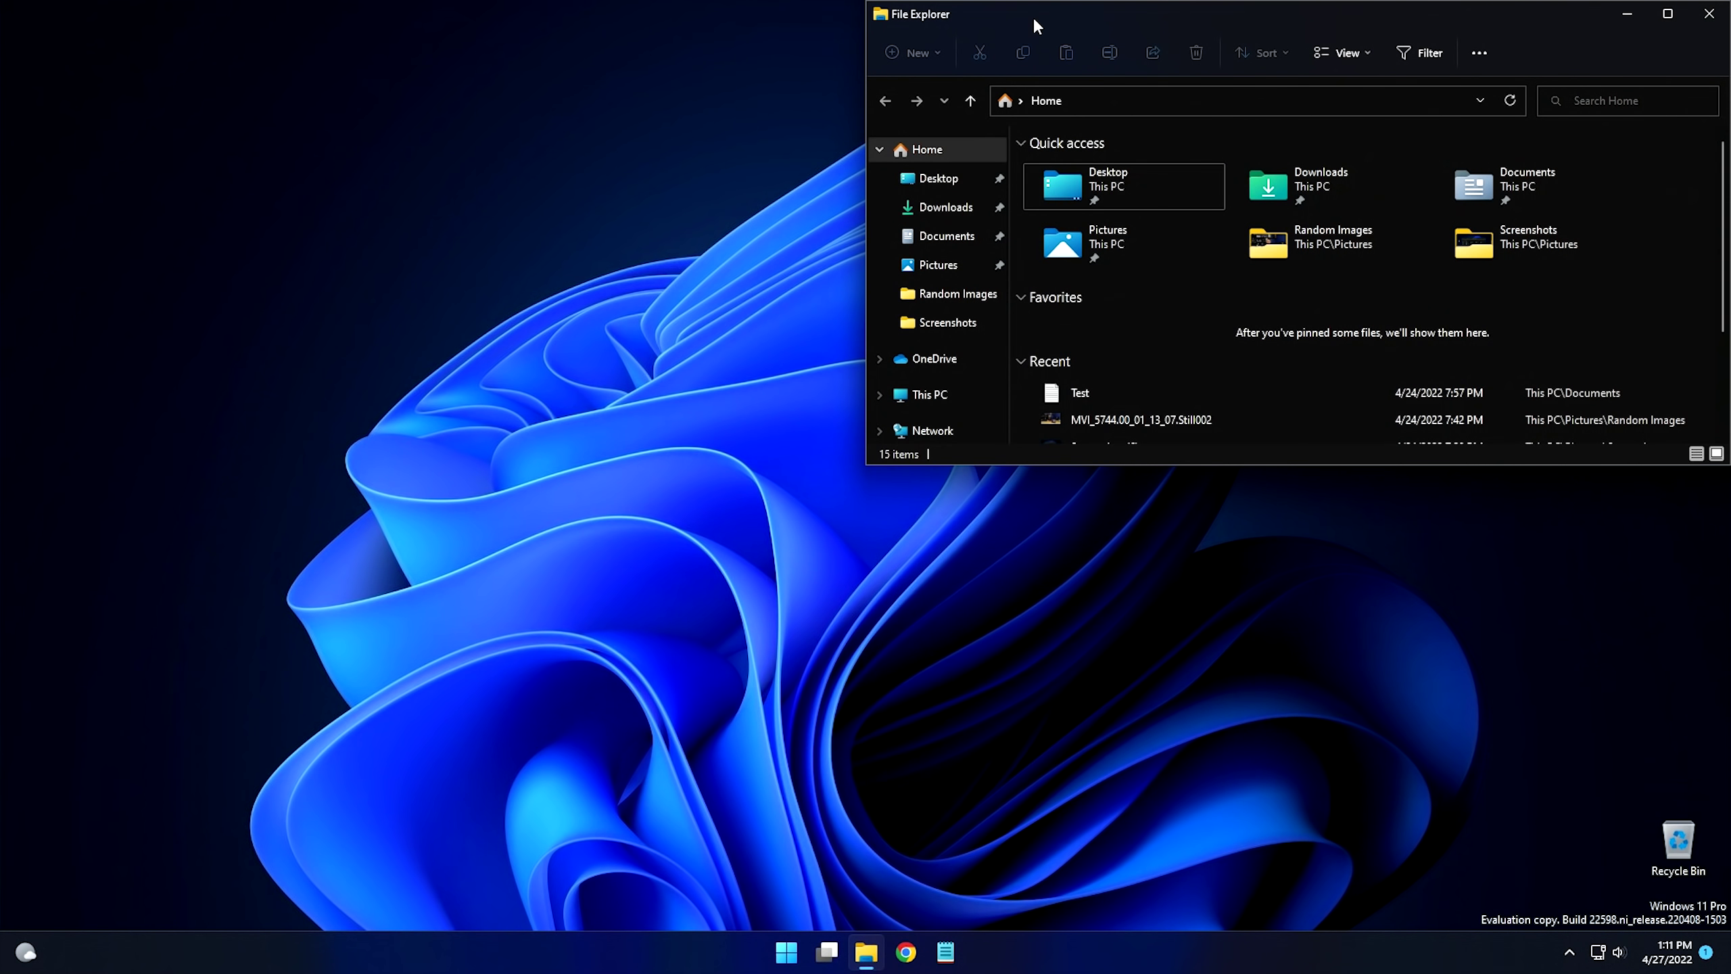
drag(1033, 16, 703, 271)
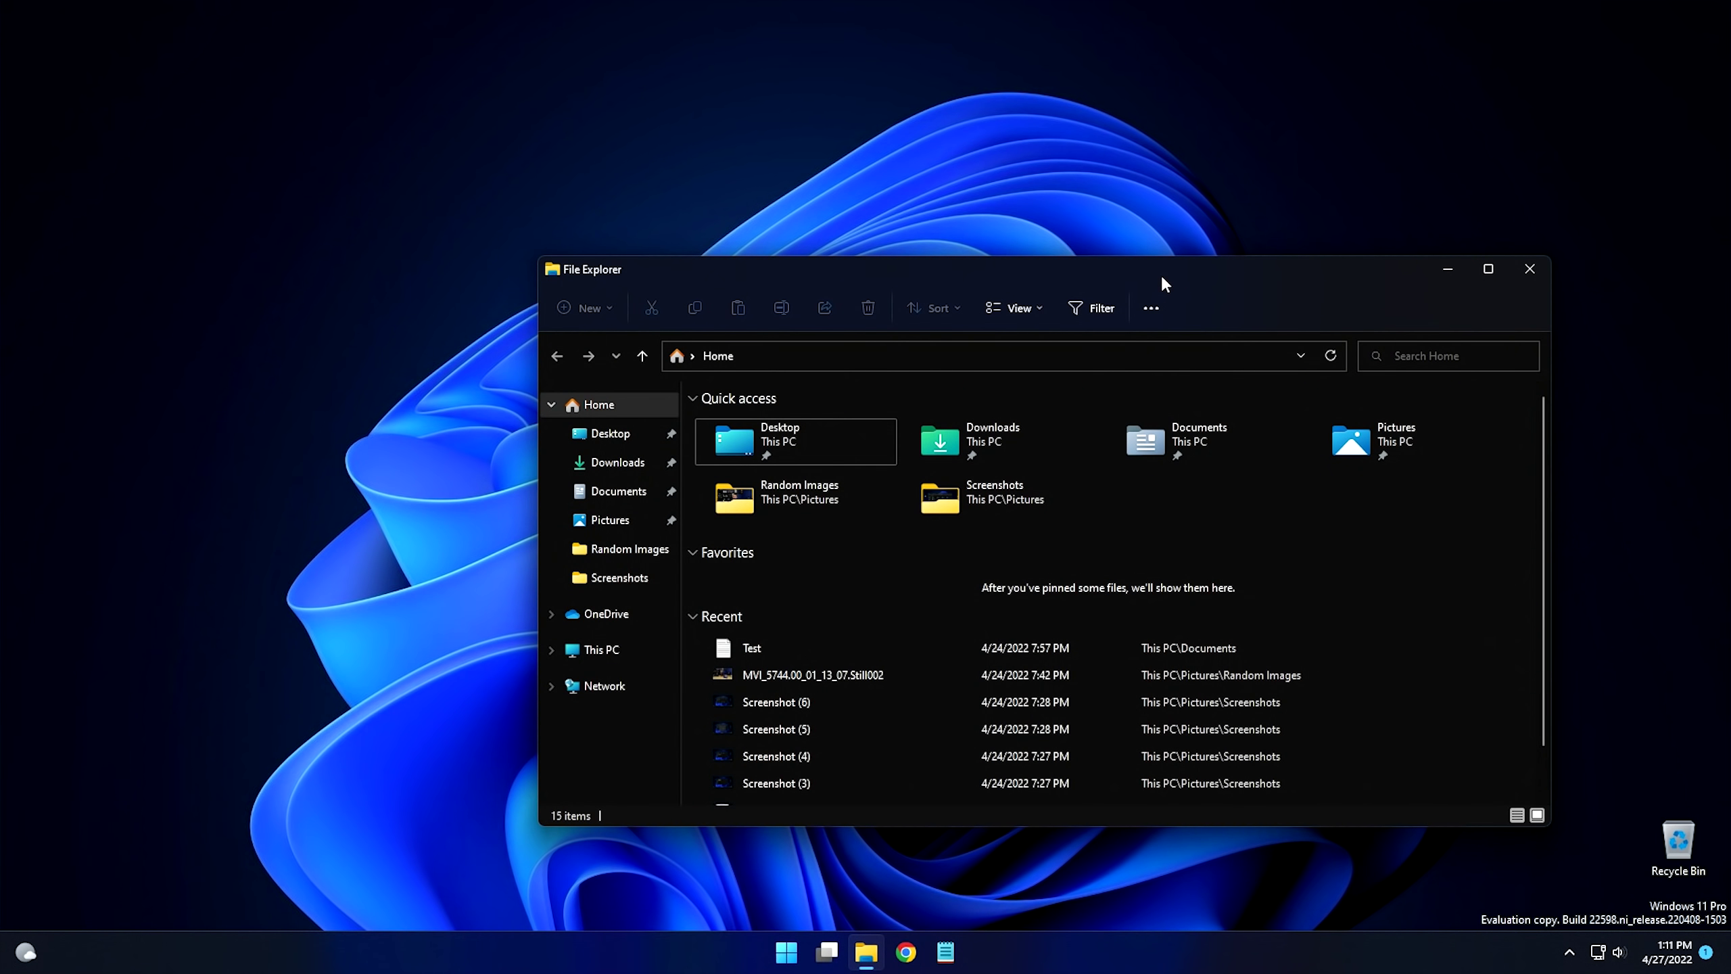
- Move File Explorer up to reveal the top snap bar, then settle it near the centre
drag(1159, 278, 1010, 259)
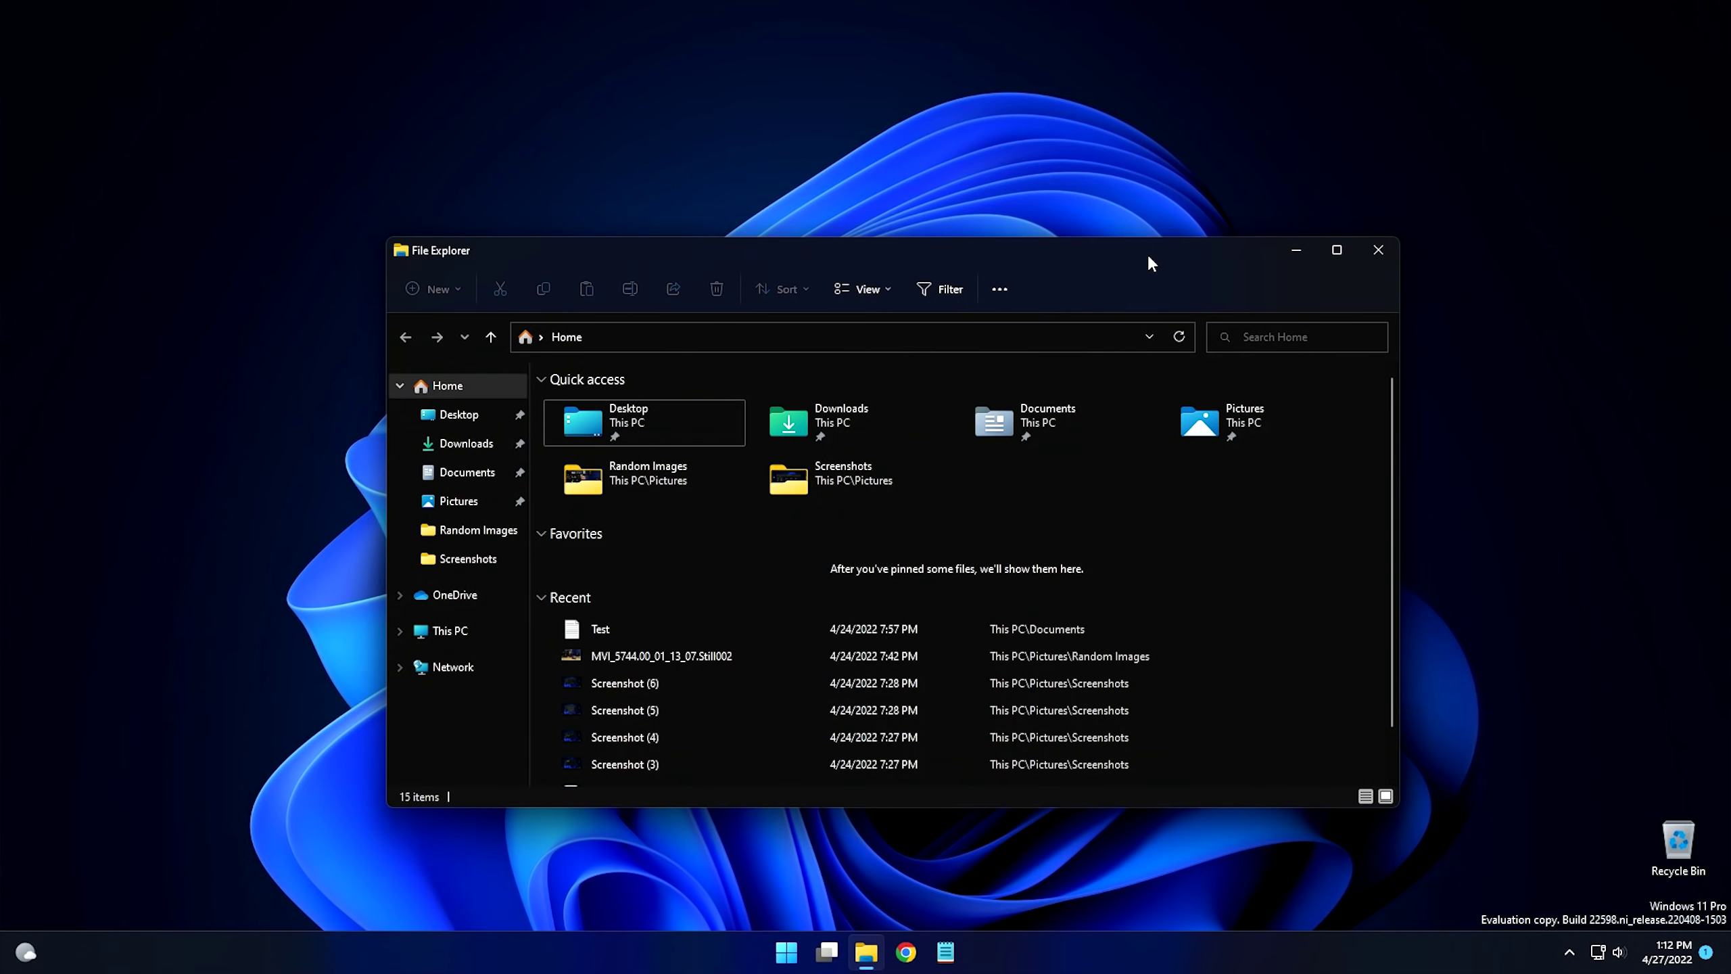
drag(1036, 264, 1077, 254)
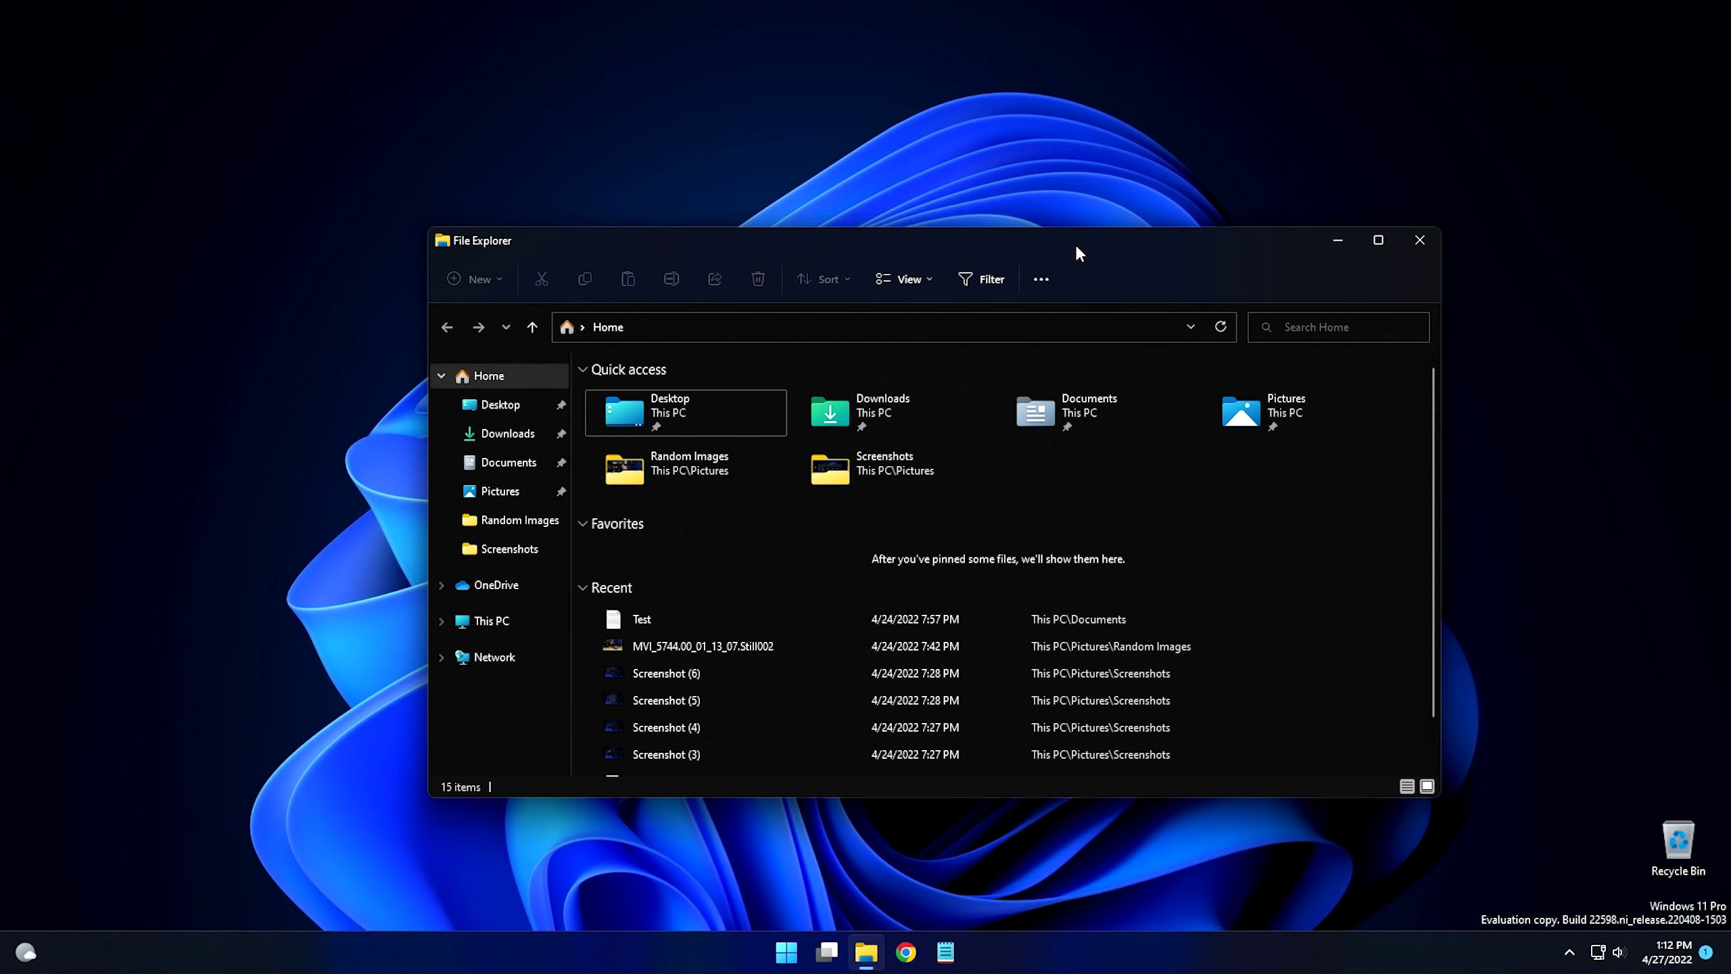
drag(1078, 248, 1051, 220)
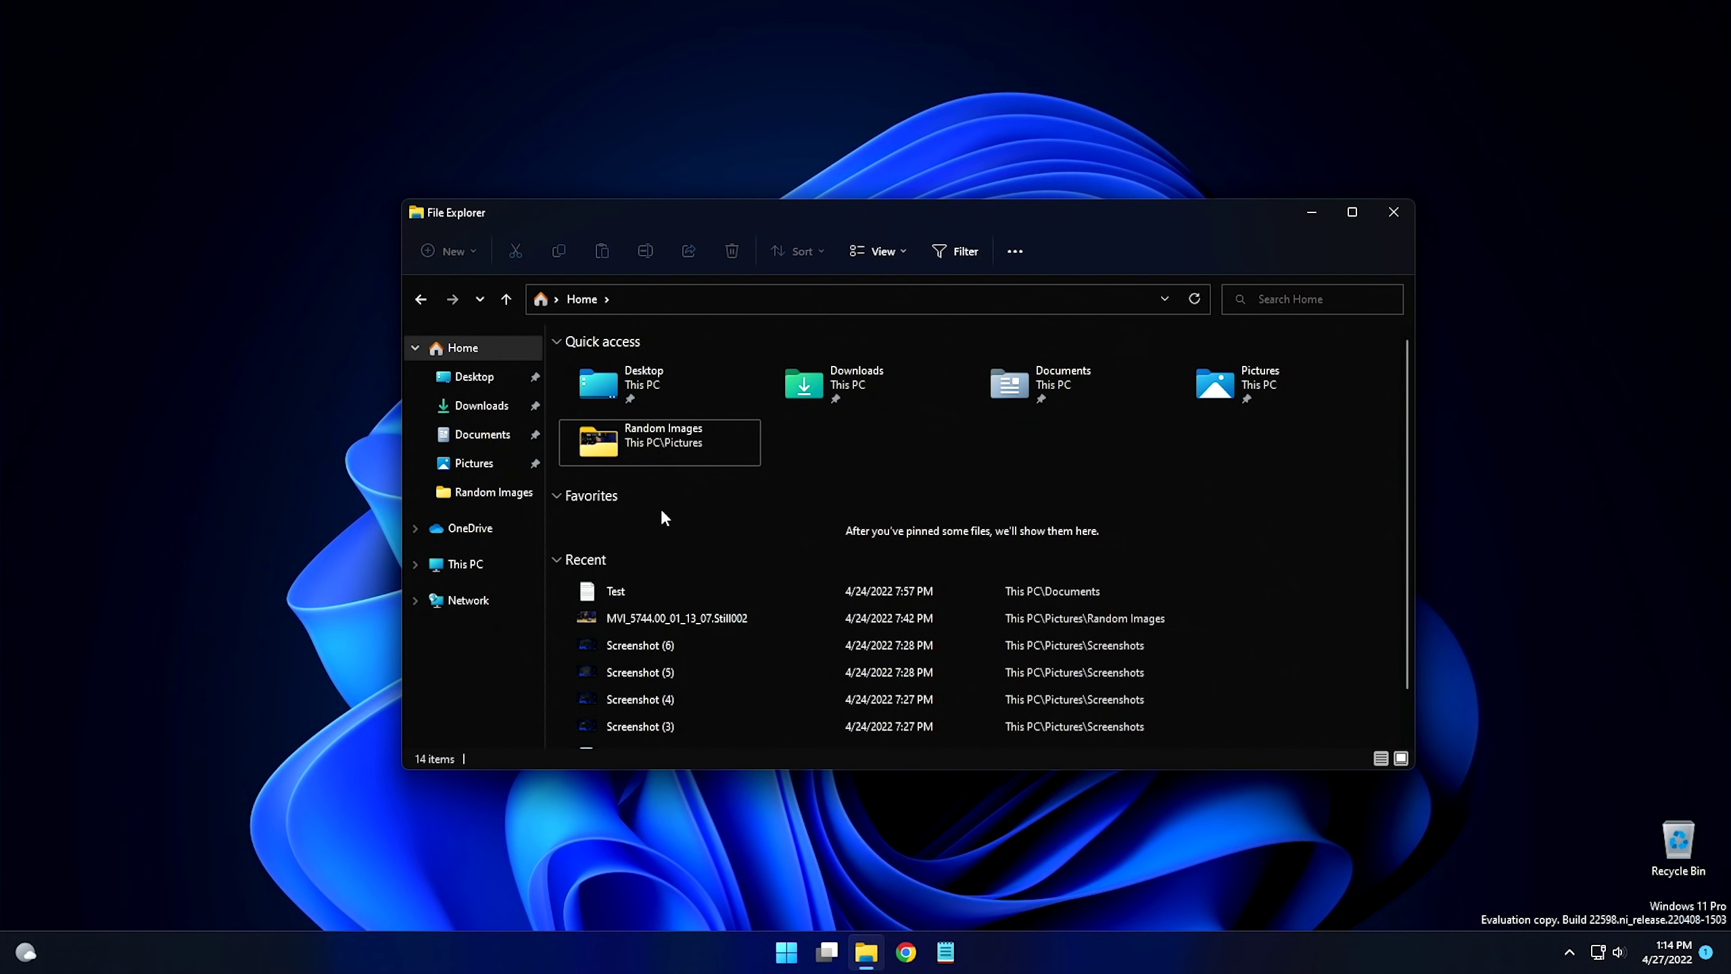
click(609, 510)
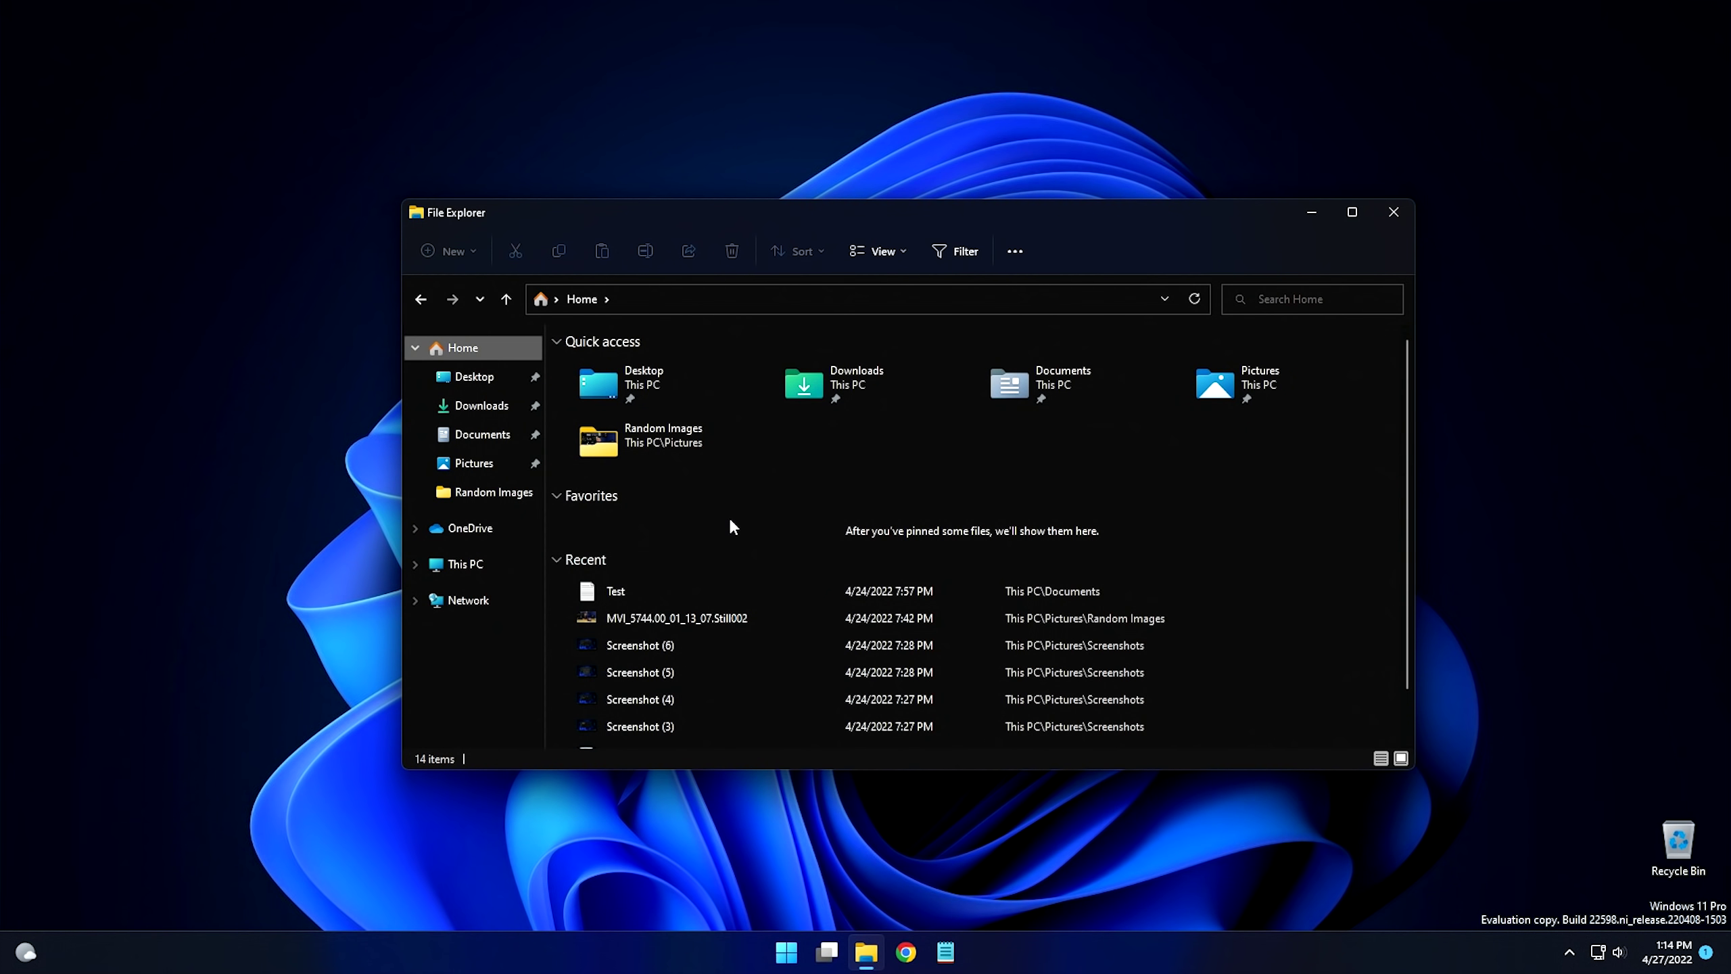
- Add the recent Test file to Favorites from its Show more options menu
right_click(658, 593)
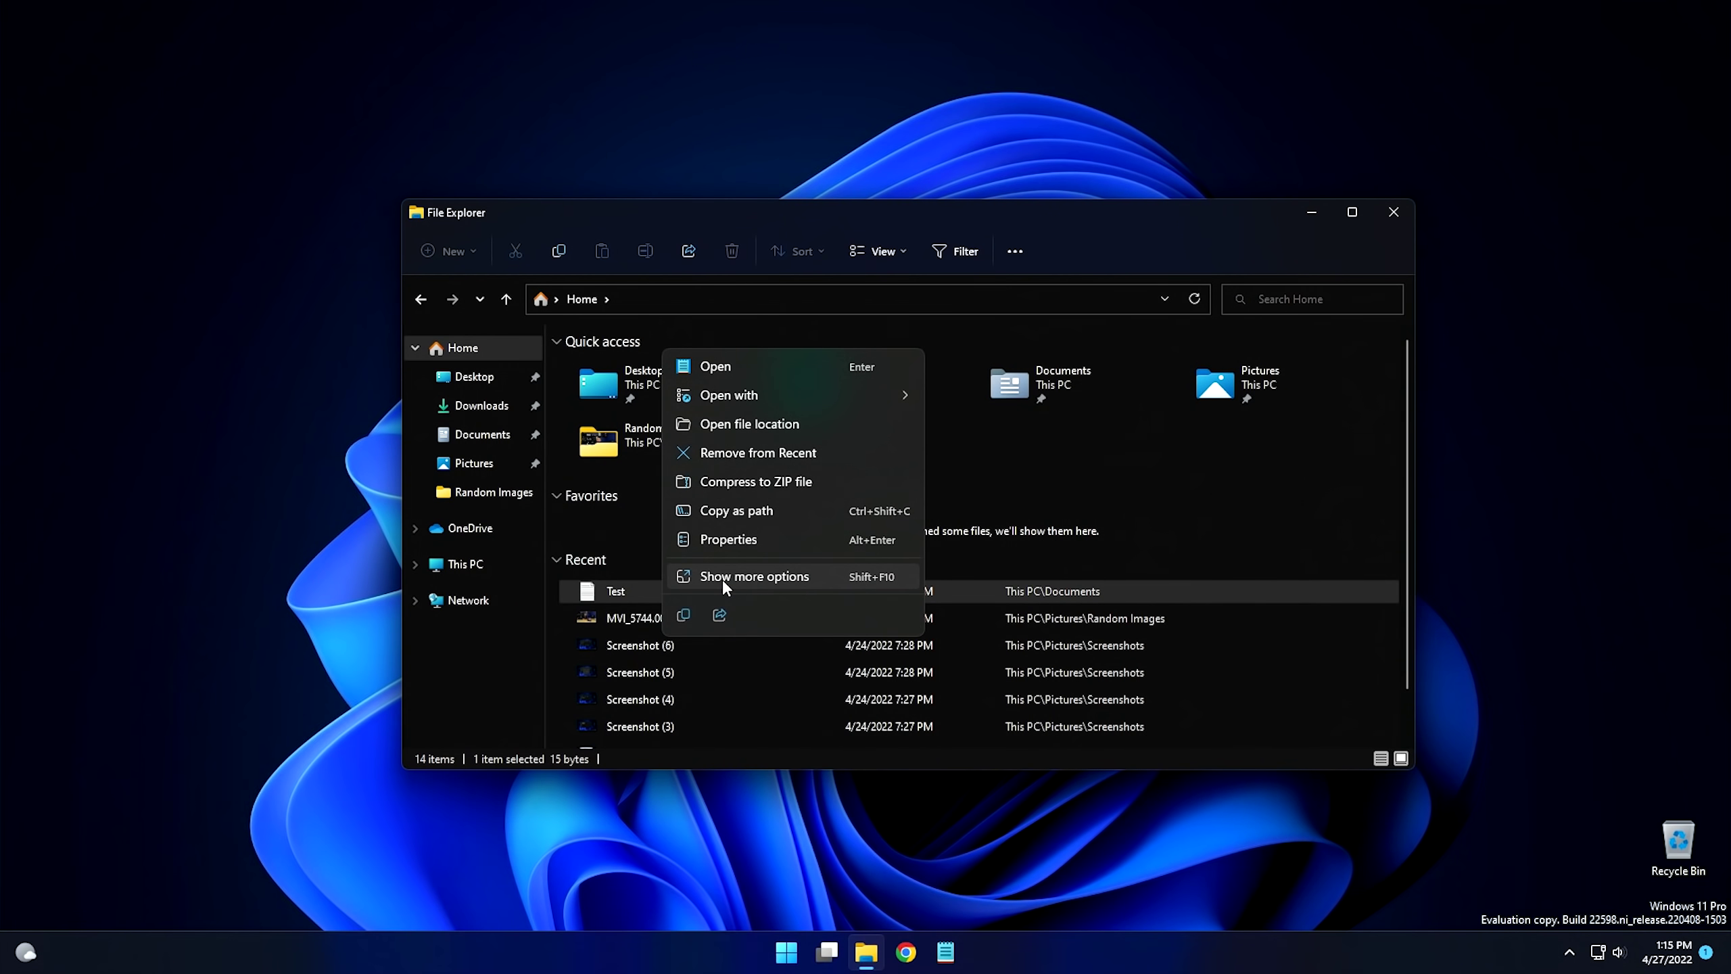
click(722, 579)
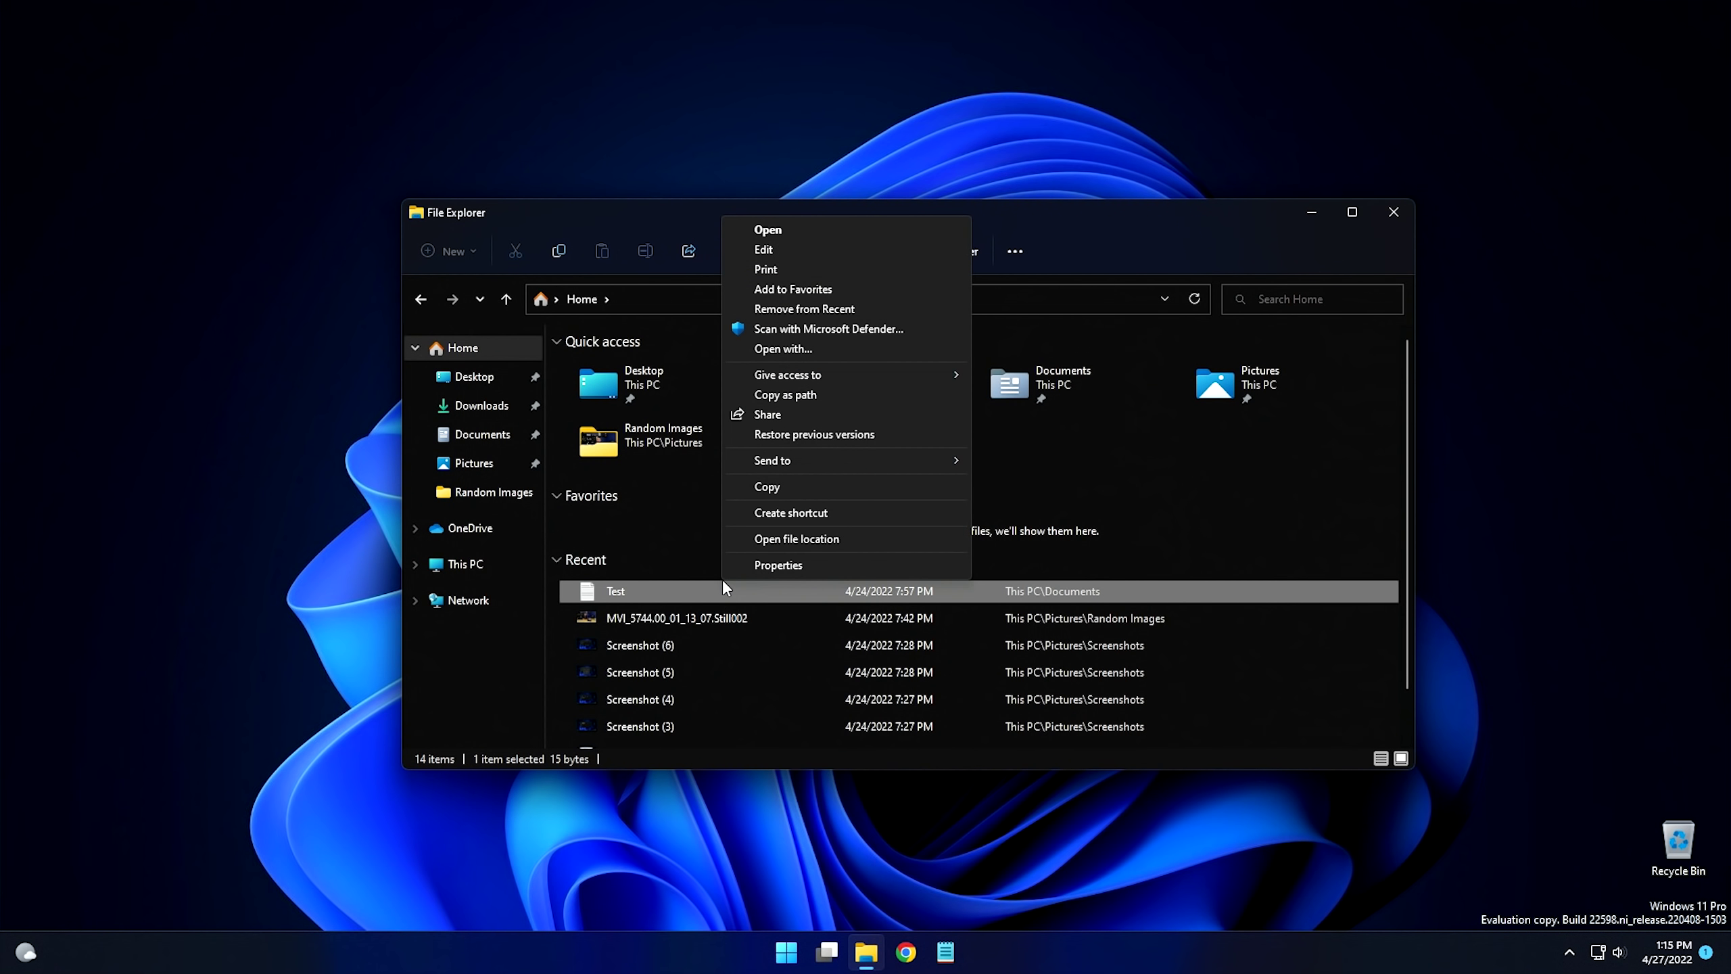
click(804, 290)
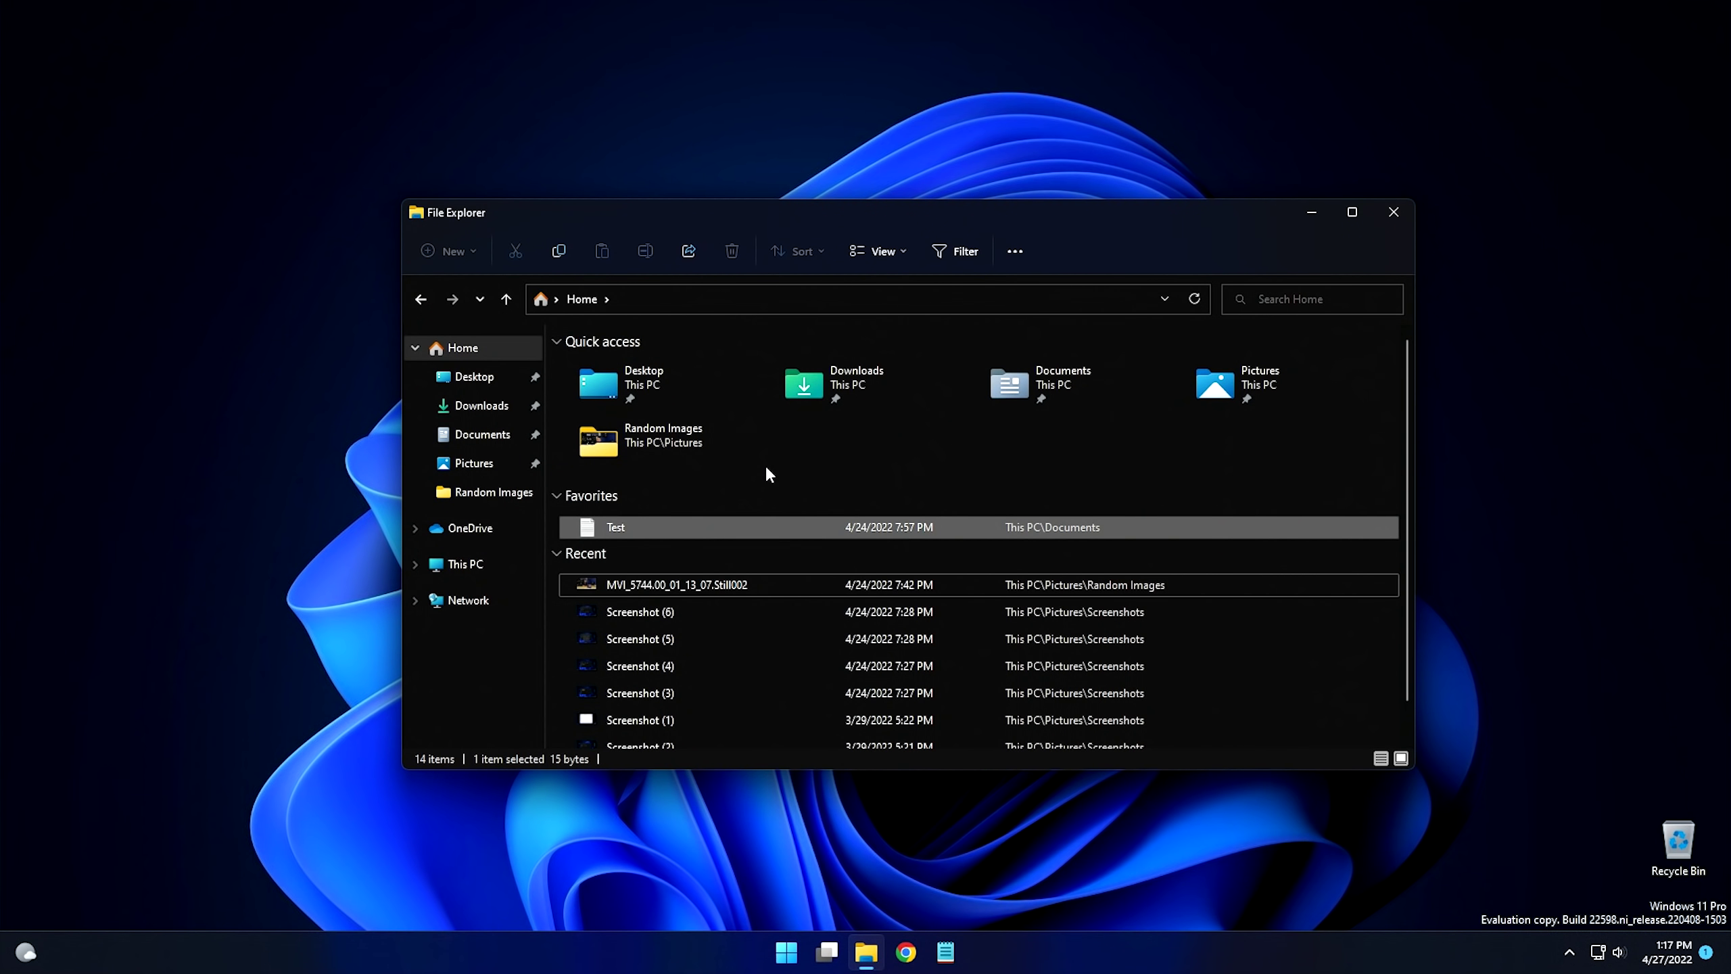
- Open Pictures from Quick access to view Camera Roll, Random Images, Saved Pictures and Screenshots
double_click(1246, 387)
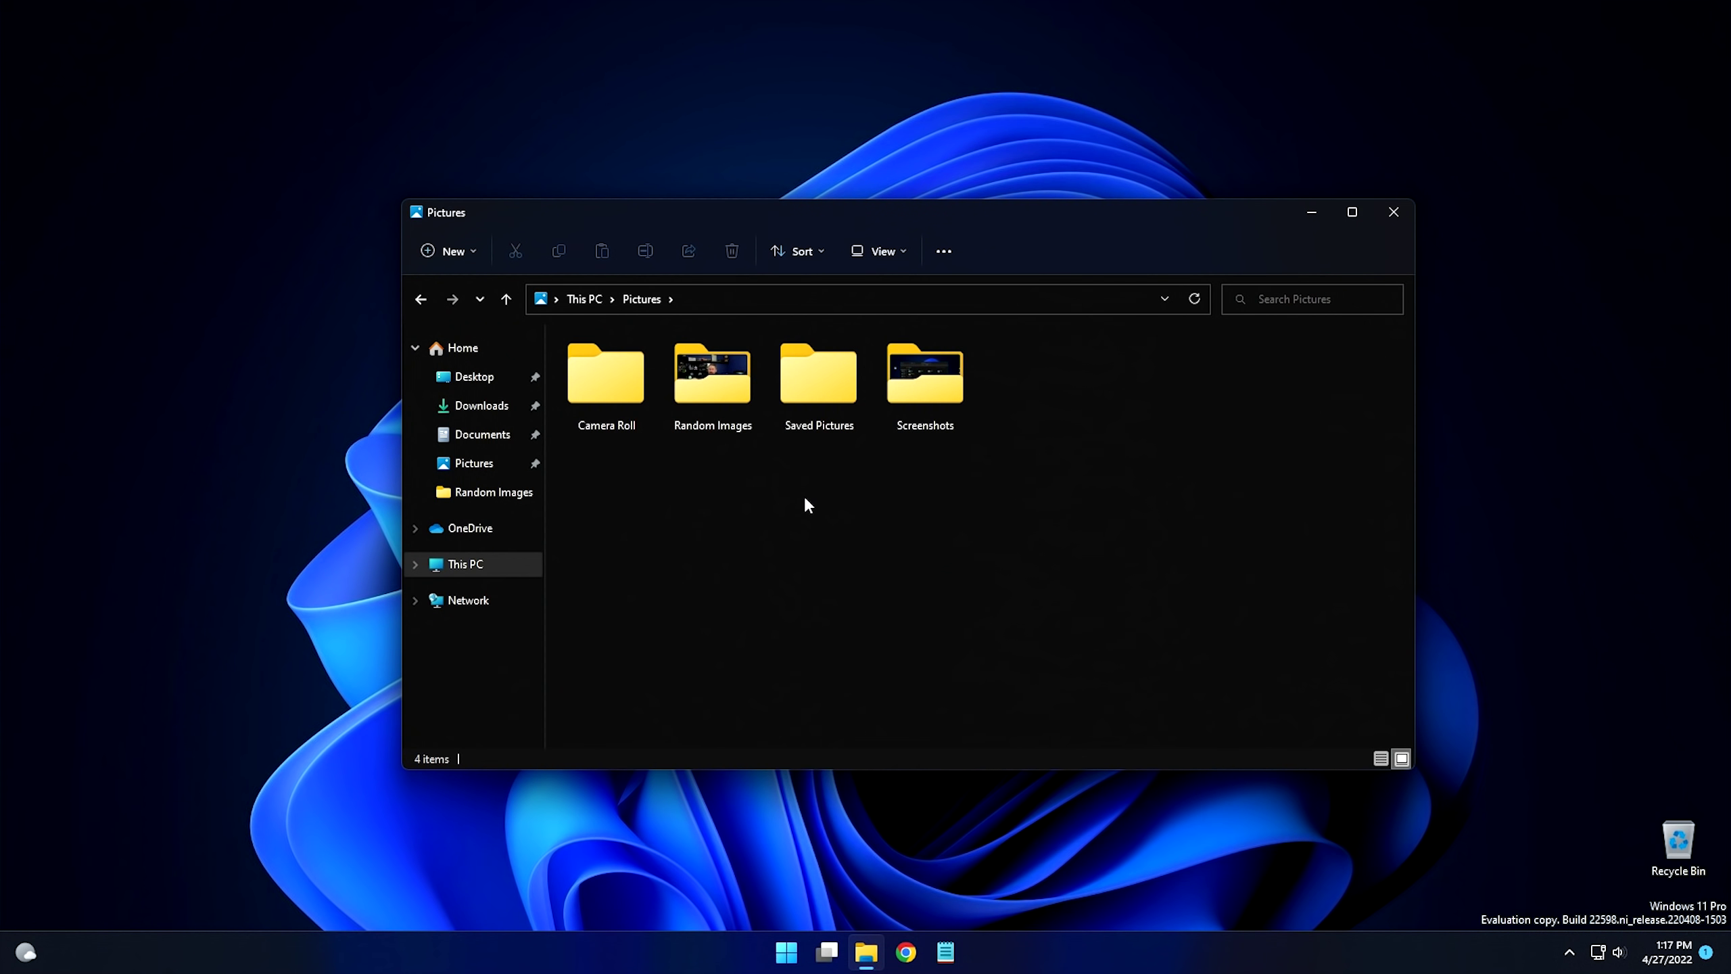
mouse_move(707, 370)
- Close the Pictures window and open the Start menu
click(1390, 215)
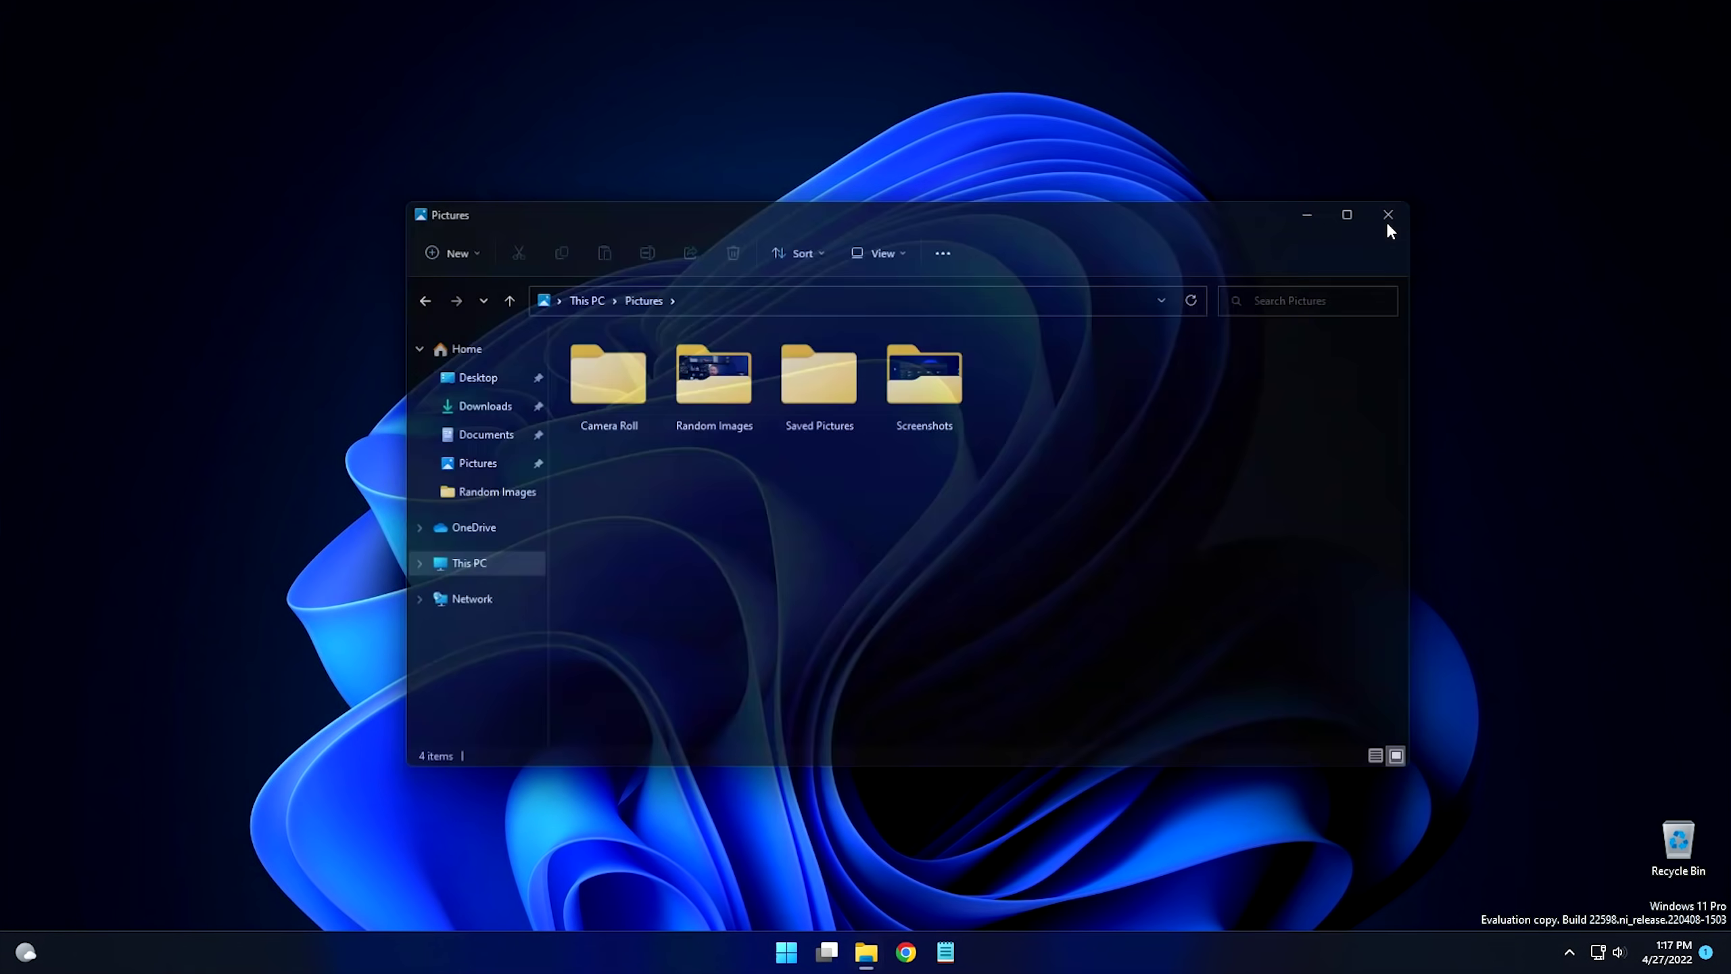
click(786, 952)
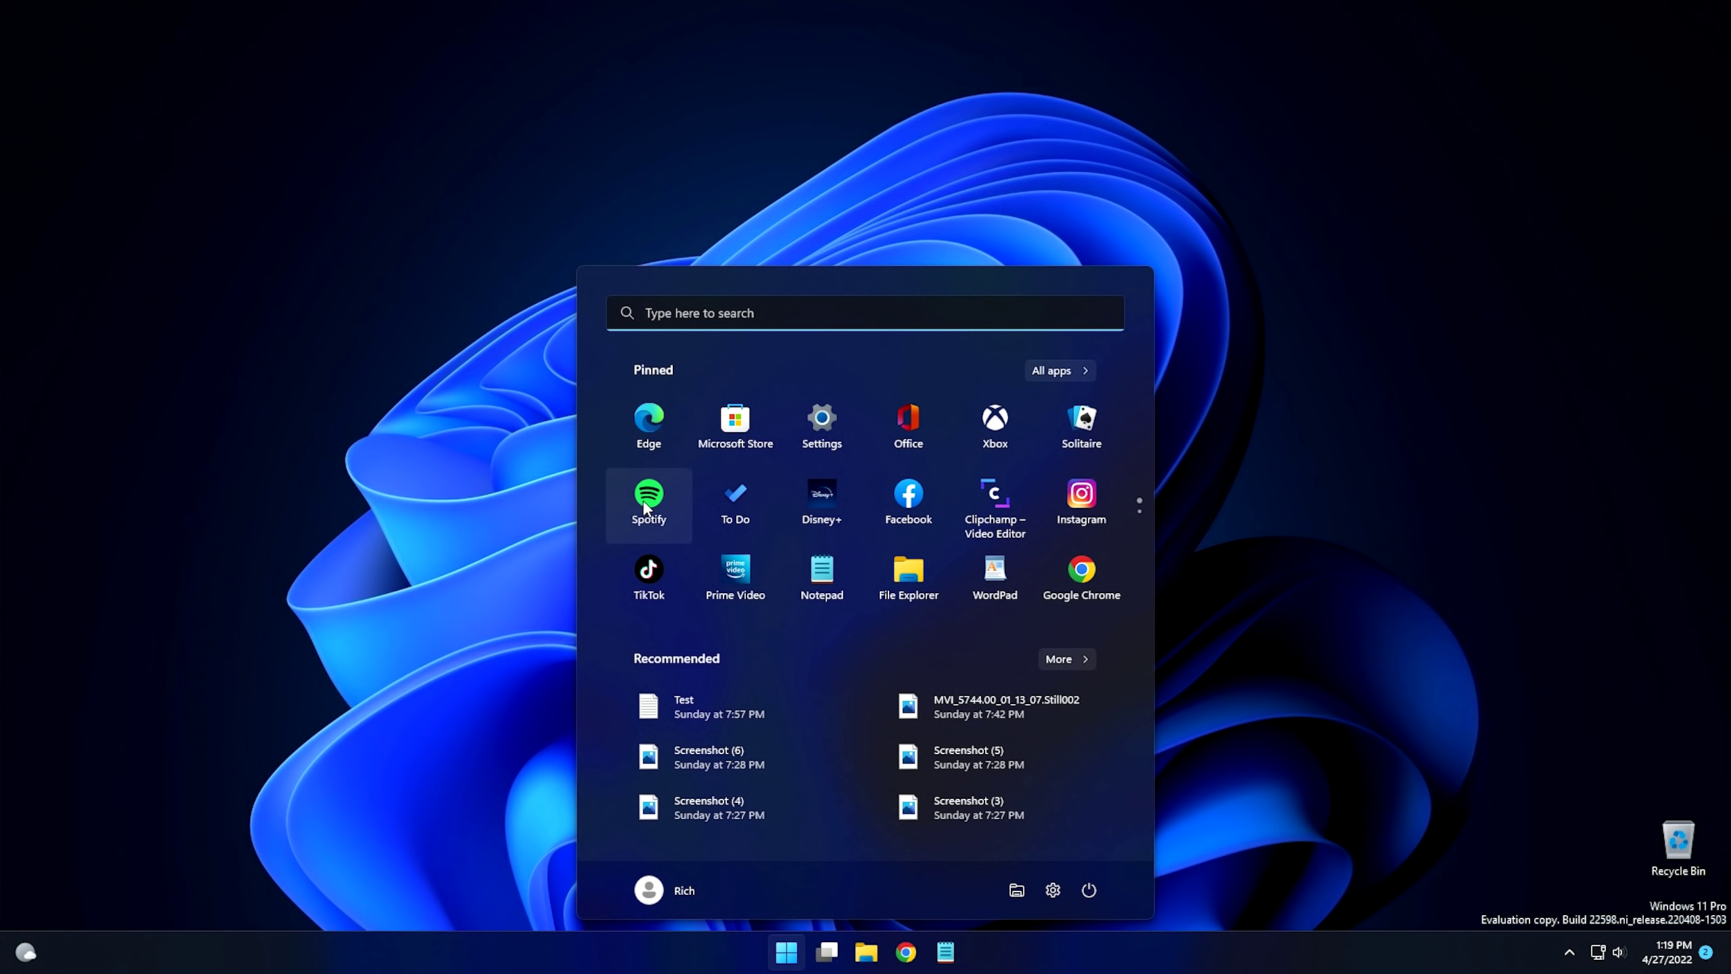
- Drop Spotify onto Disney+ to create a pinned folder, then add Facebook to it
drag(651, 501, 812, 493)
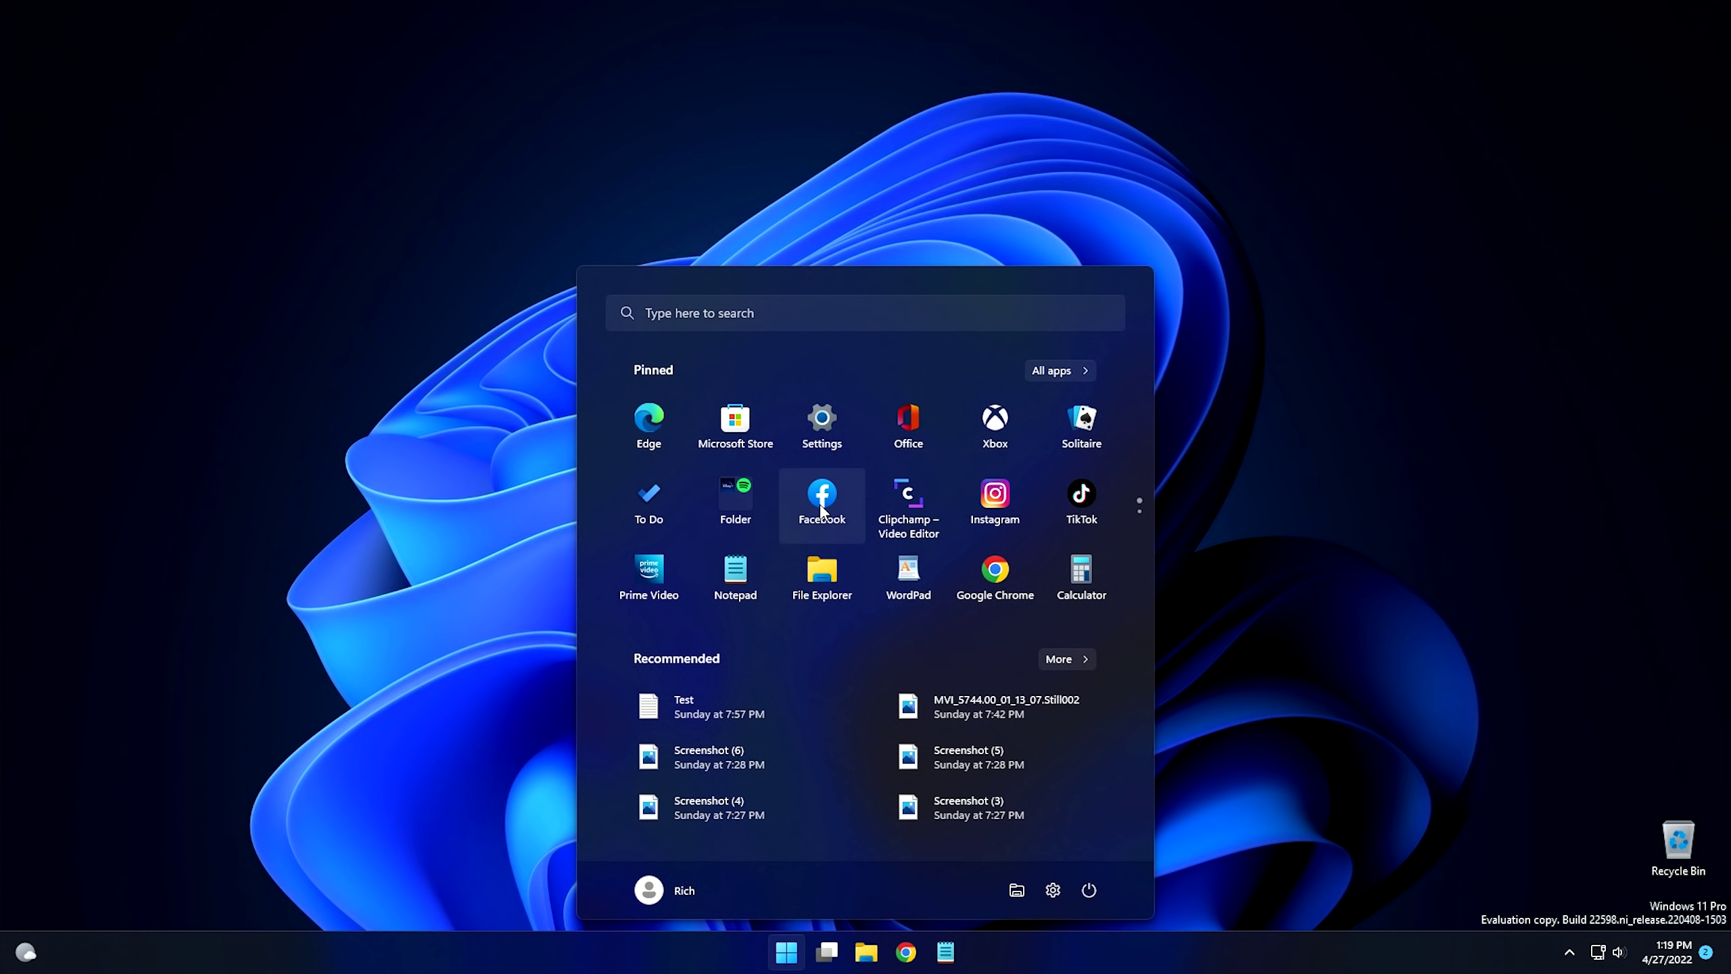
drag(821, 496, 765, 503)
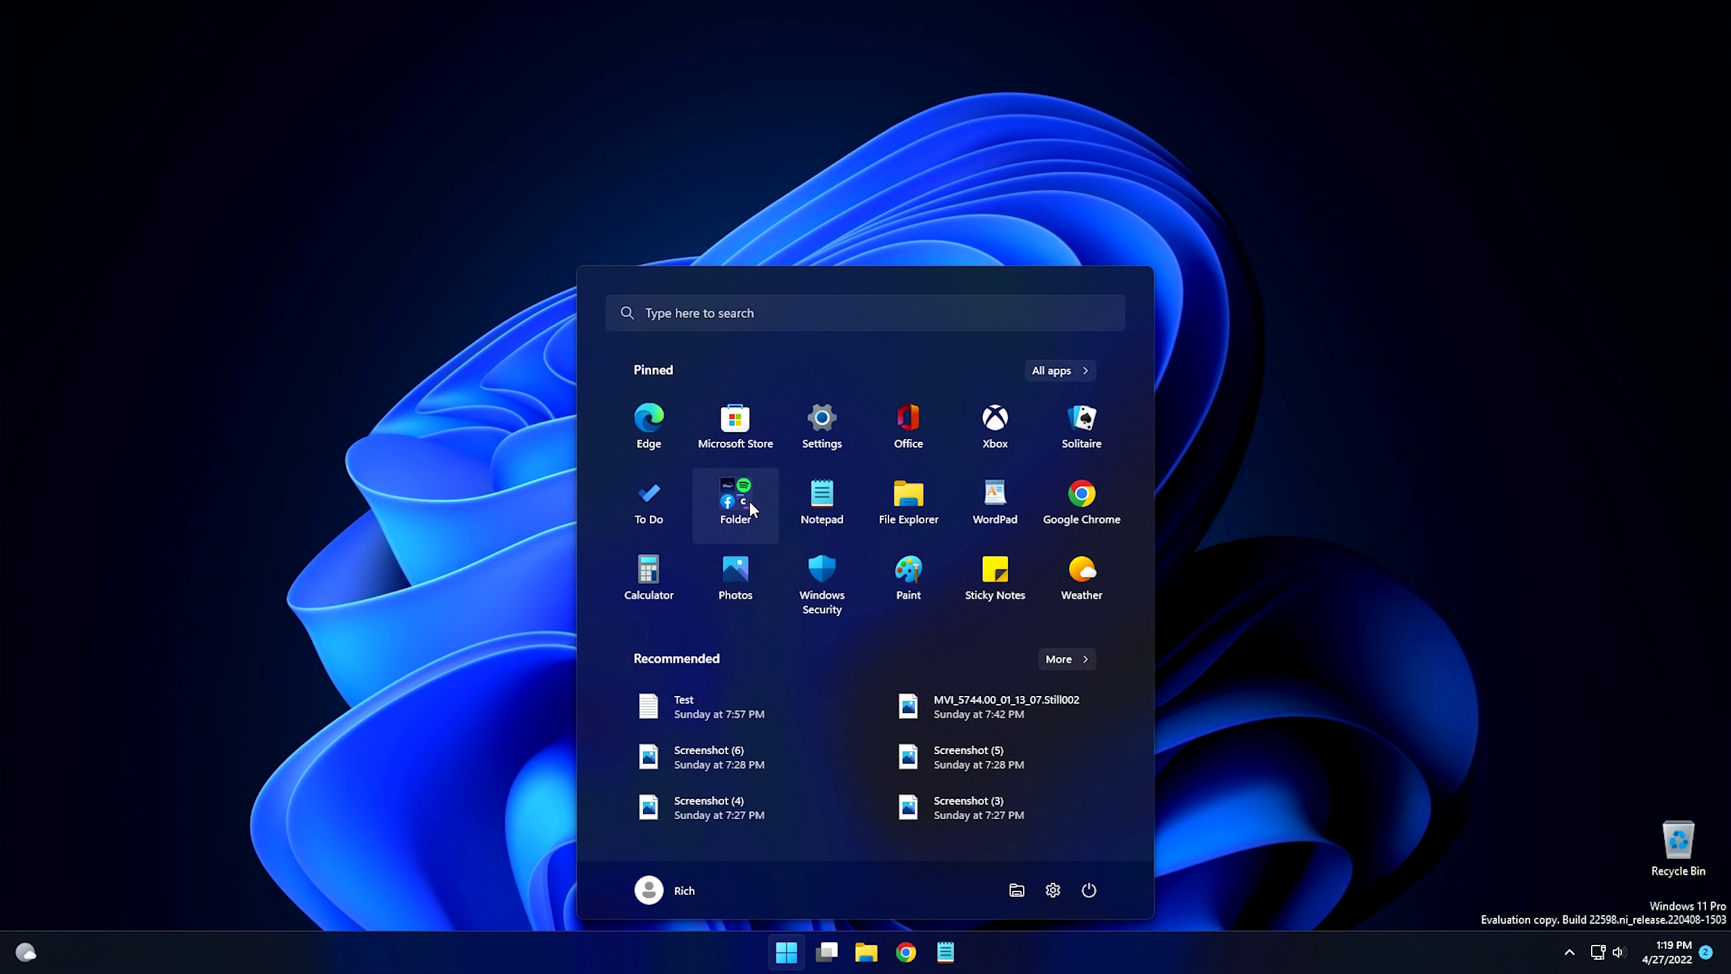
- Rename the pinned Start menu folder to 'Junk'
click(750, 499)
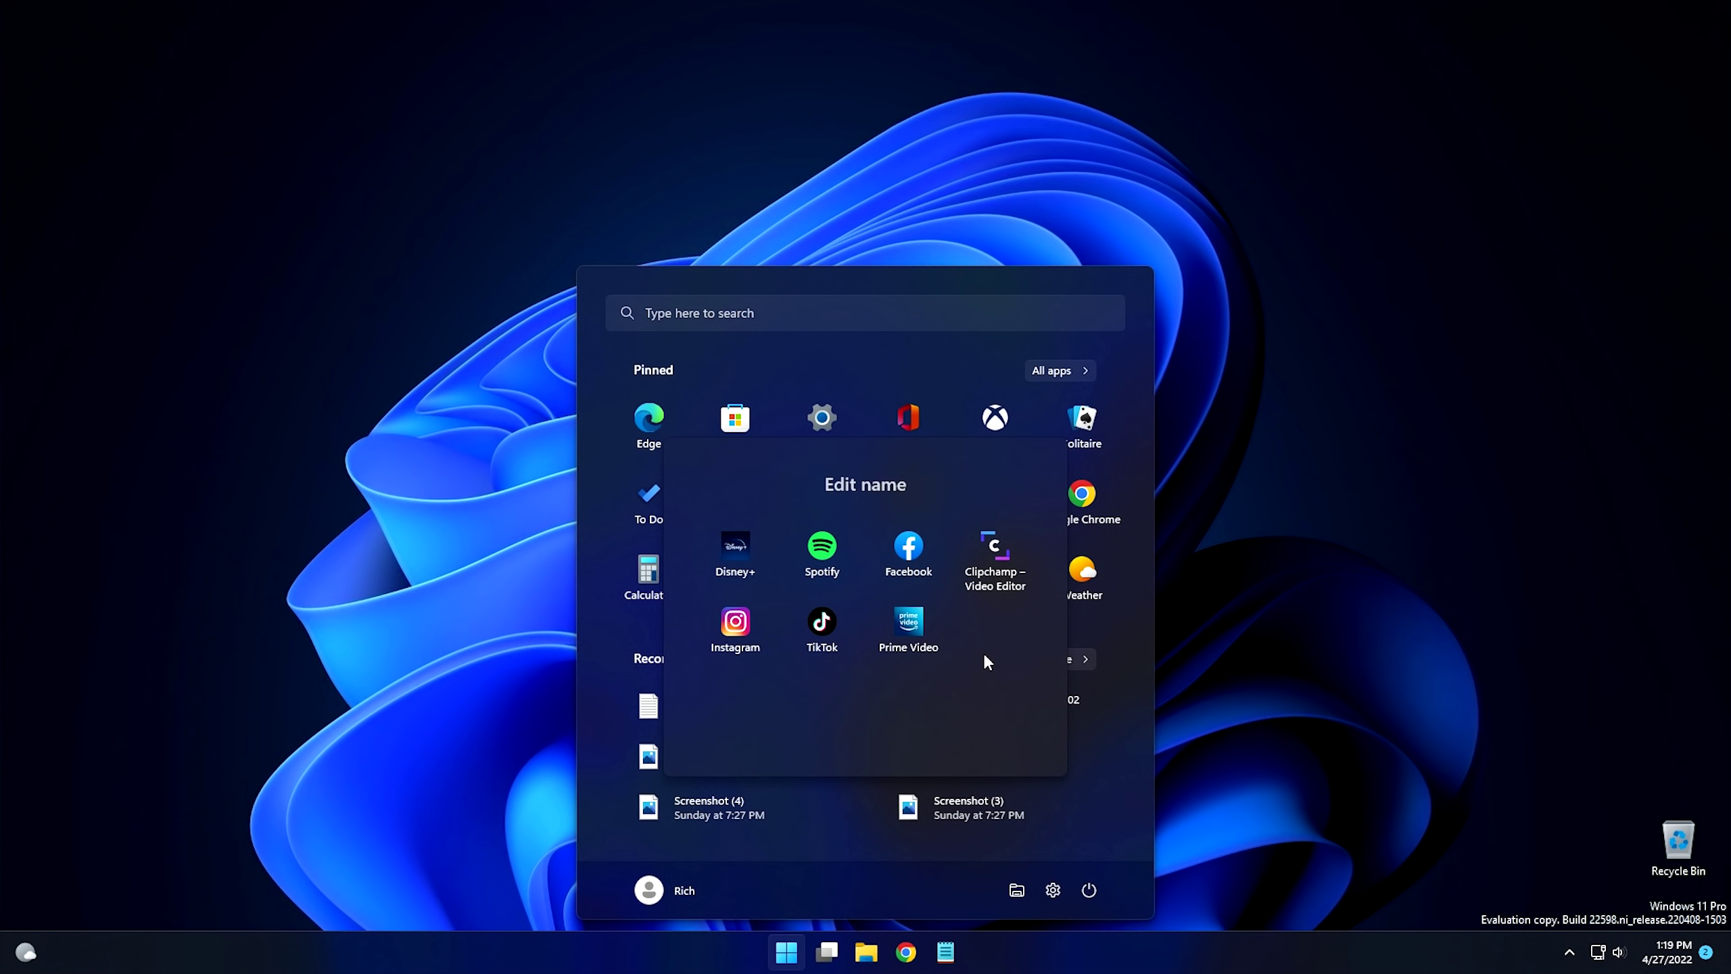
click(915, 485)
text(Junk)
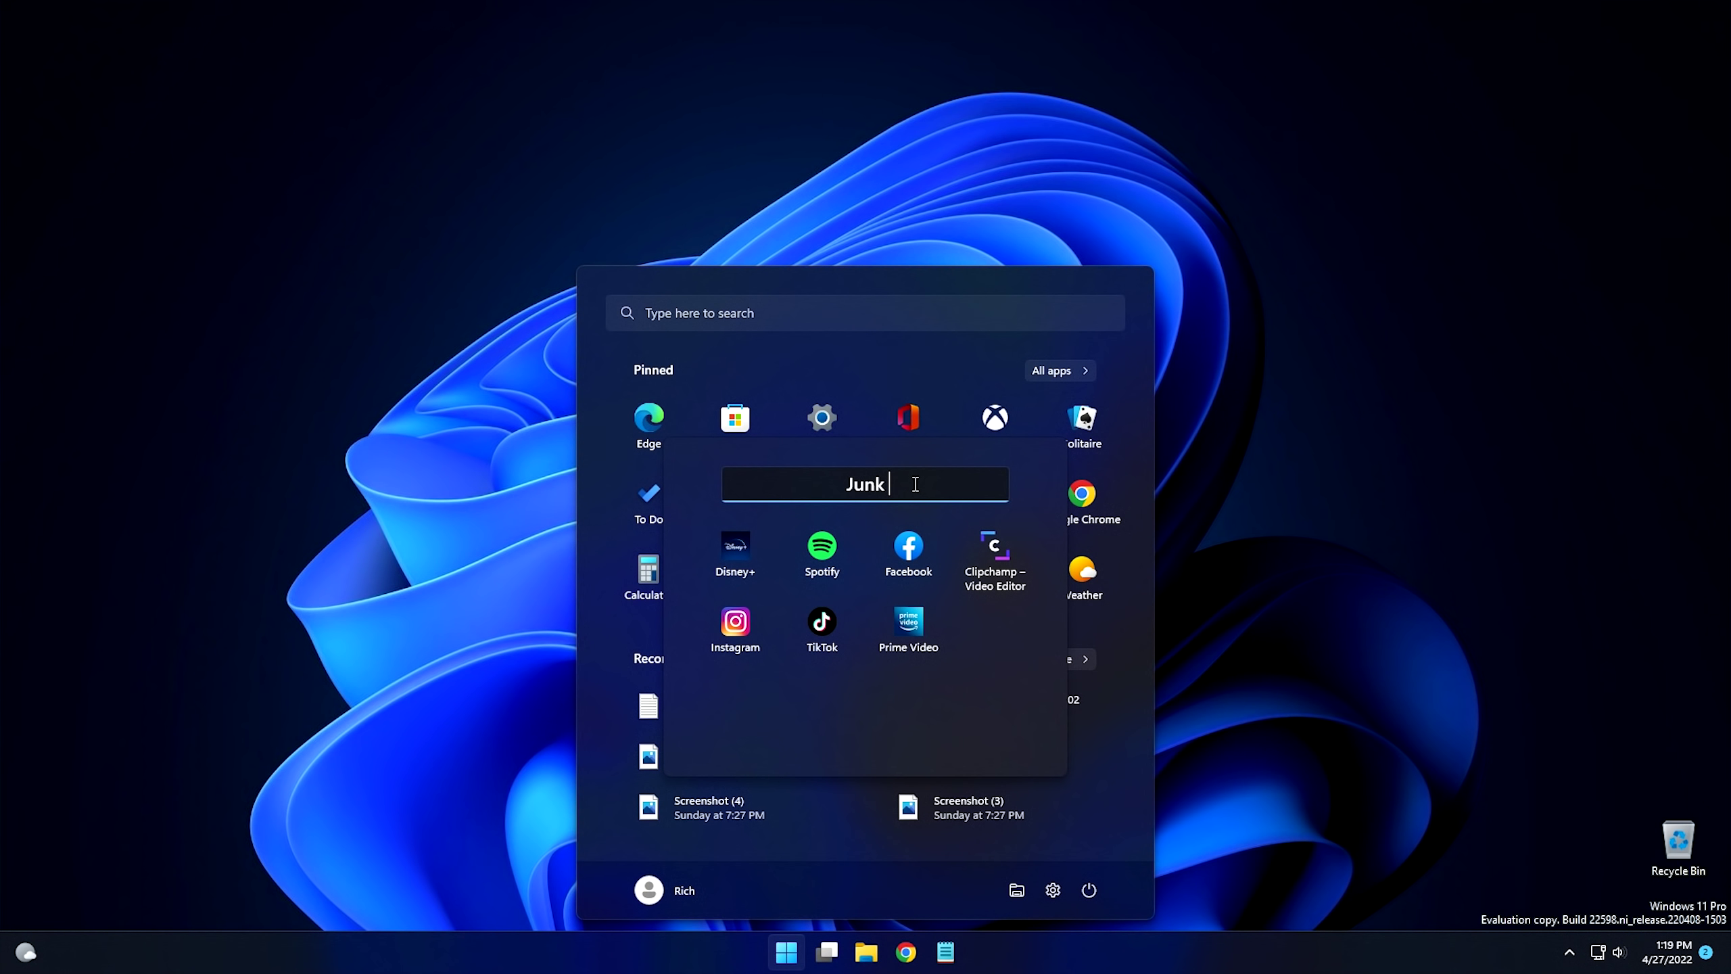
key(Return)
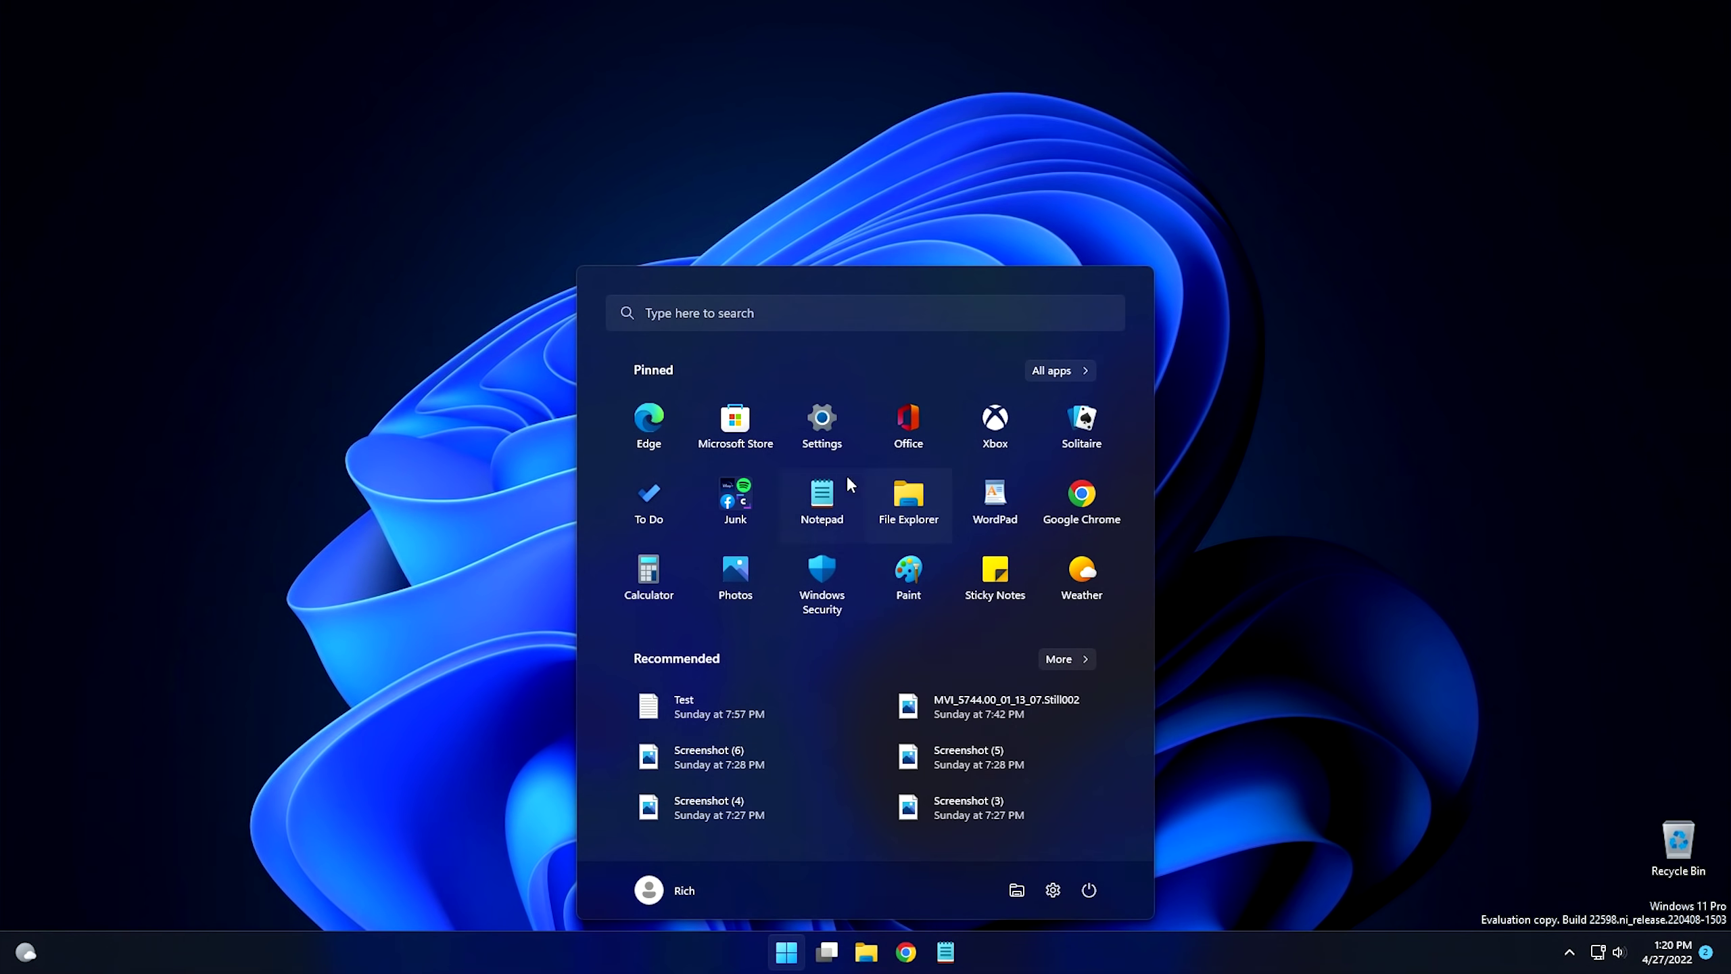
- Launch Settings from Start and go to the Windows Update page
click(822, 418)
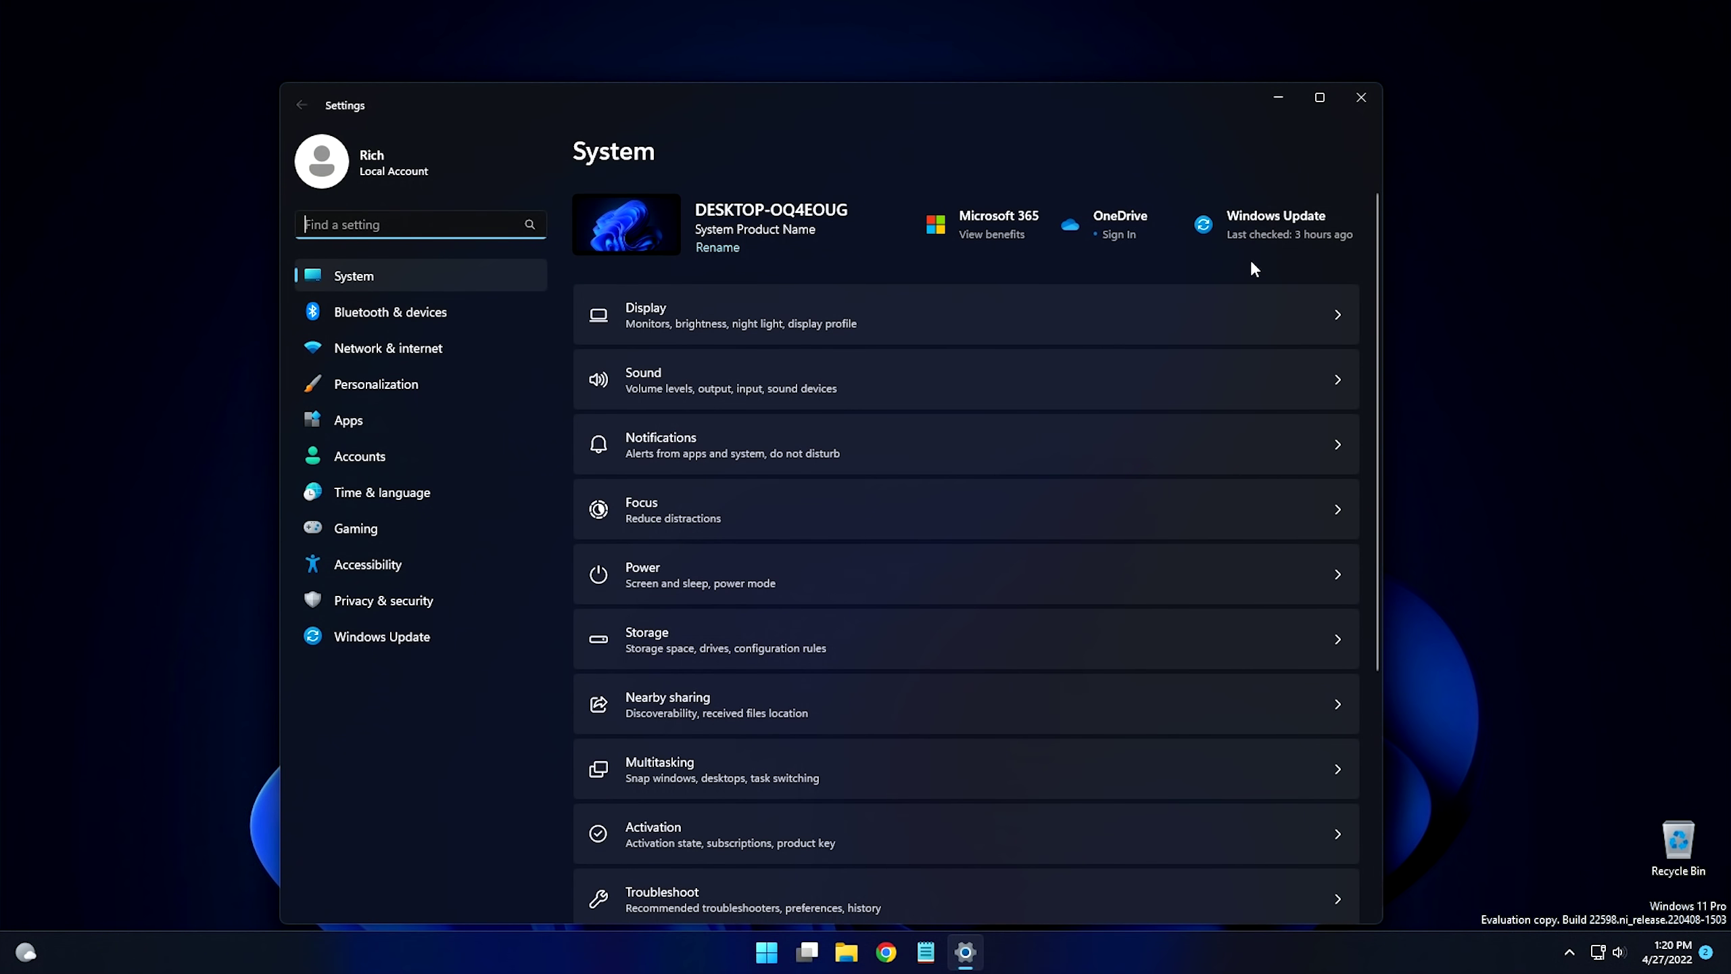
click(1266, 227)
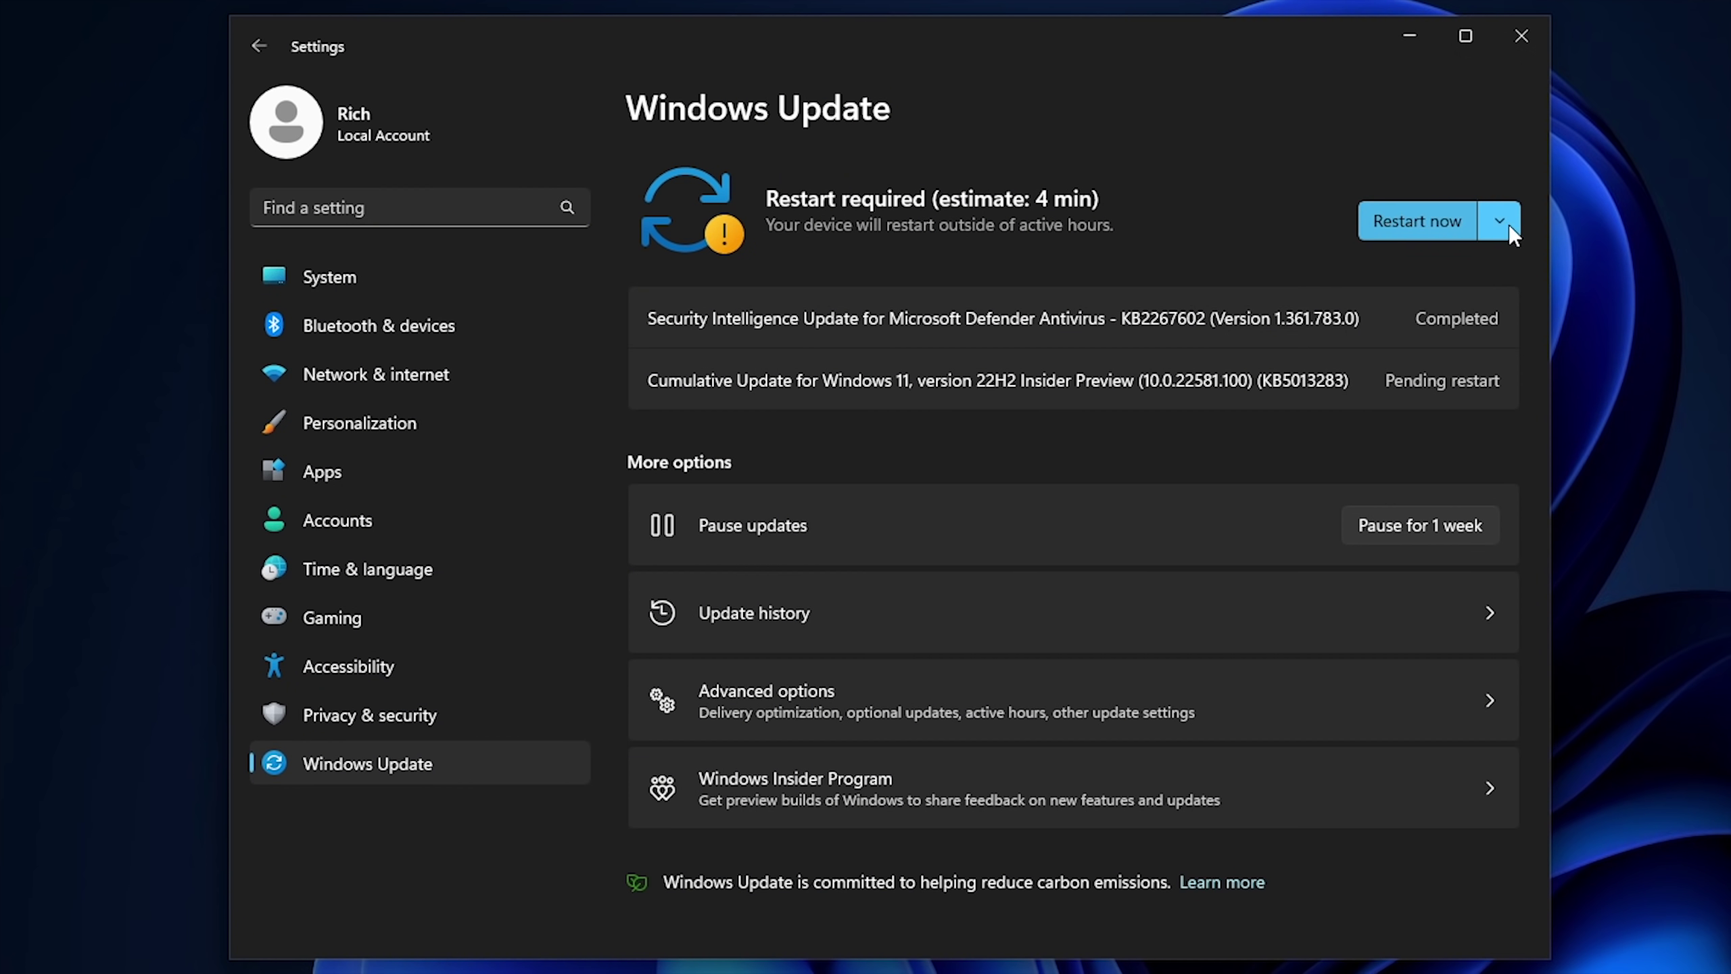
- Open the Schedule restart dialog from the Restart now dropdown and cancel it without scheduling
click(1512, 224)
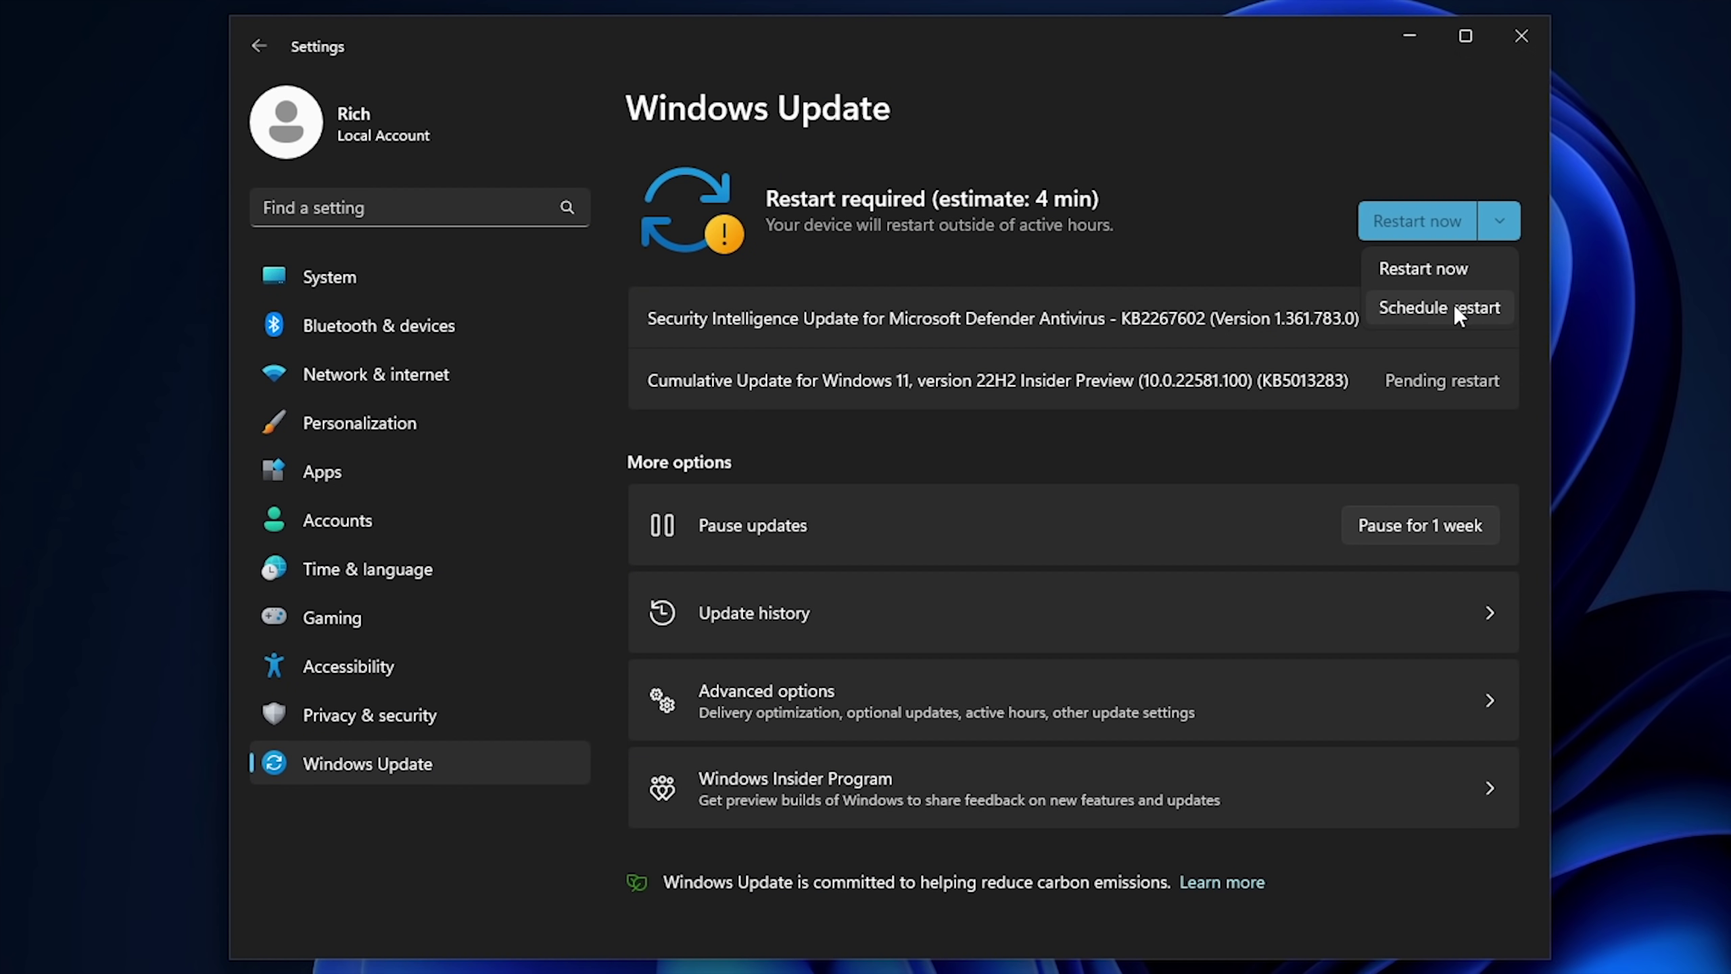
click(1436, 308)
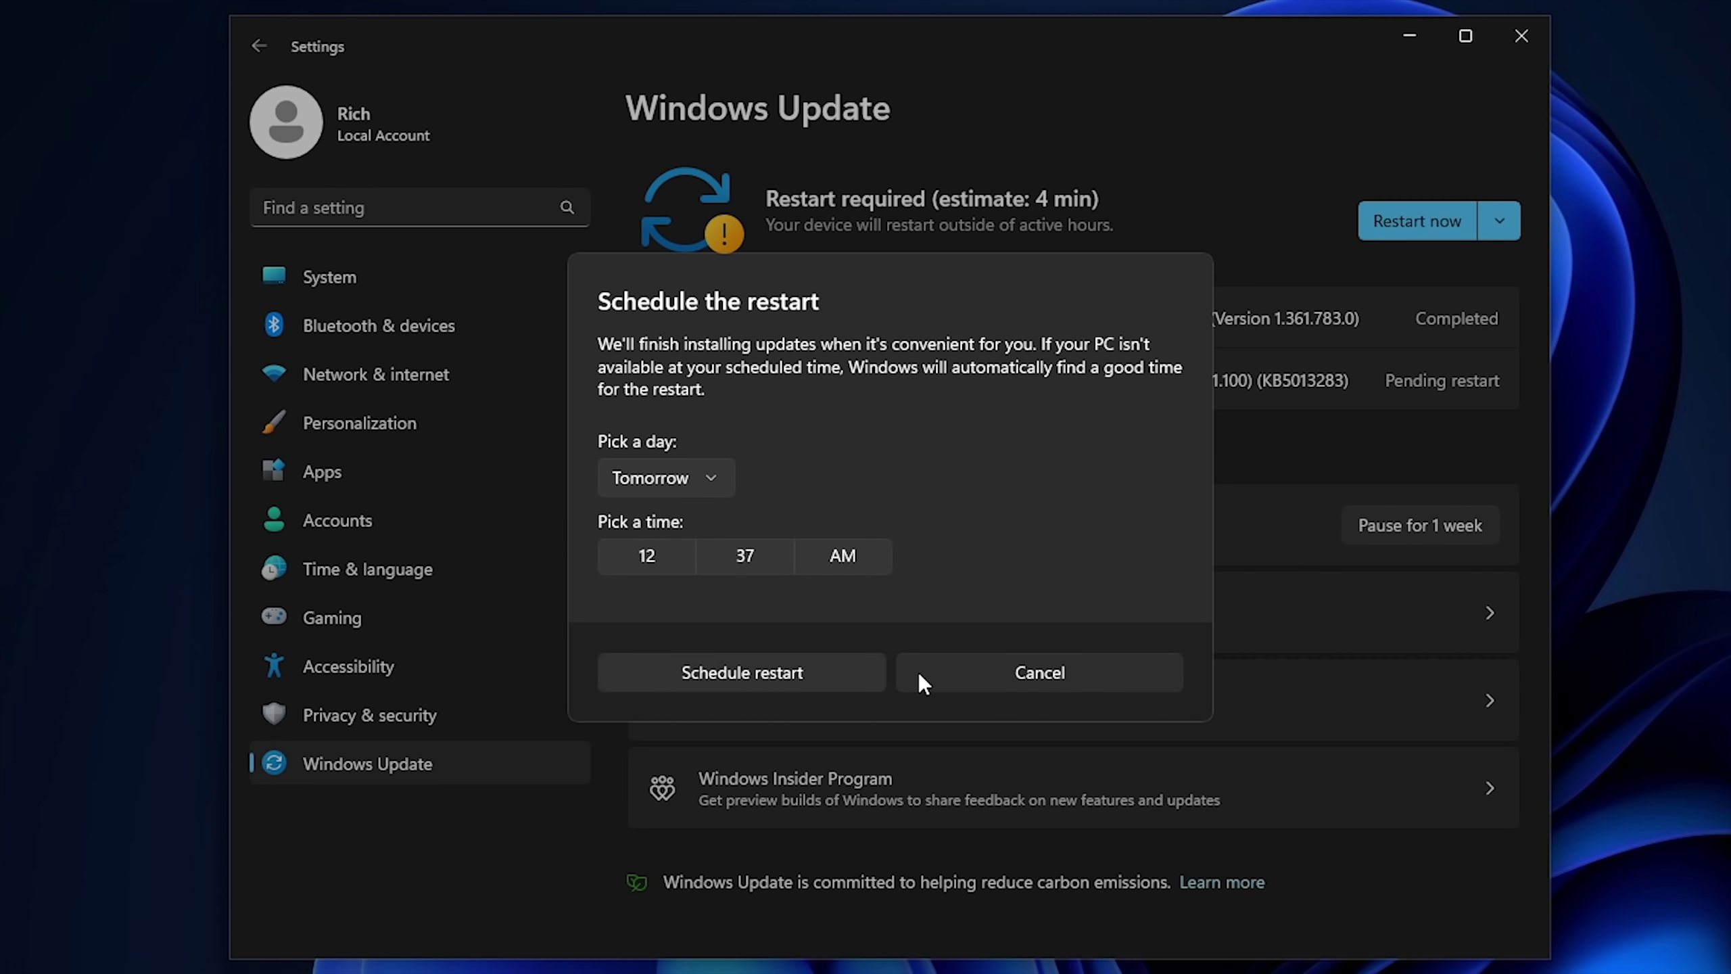
click(975, 676)
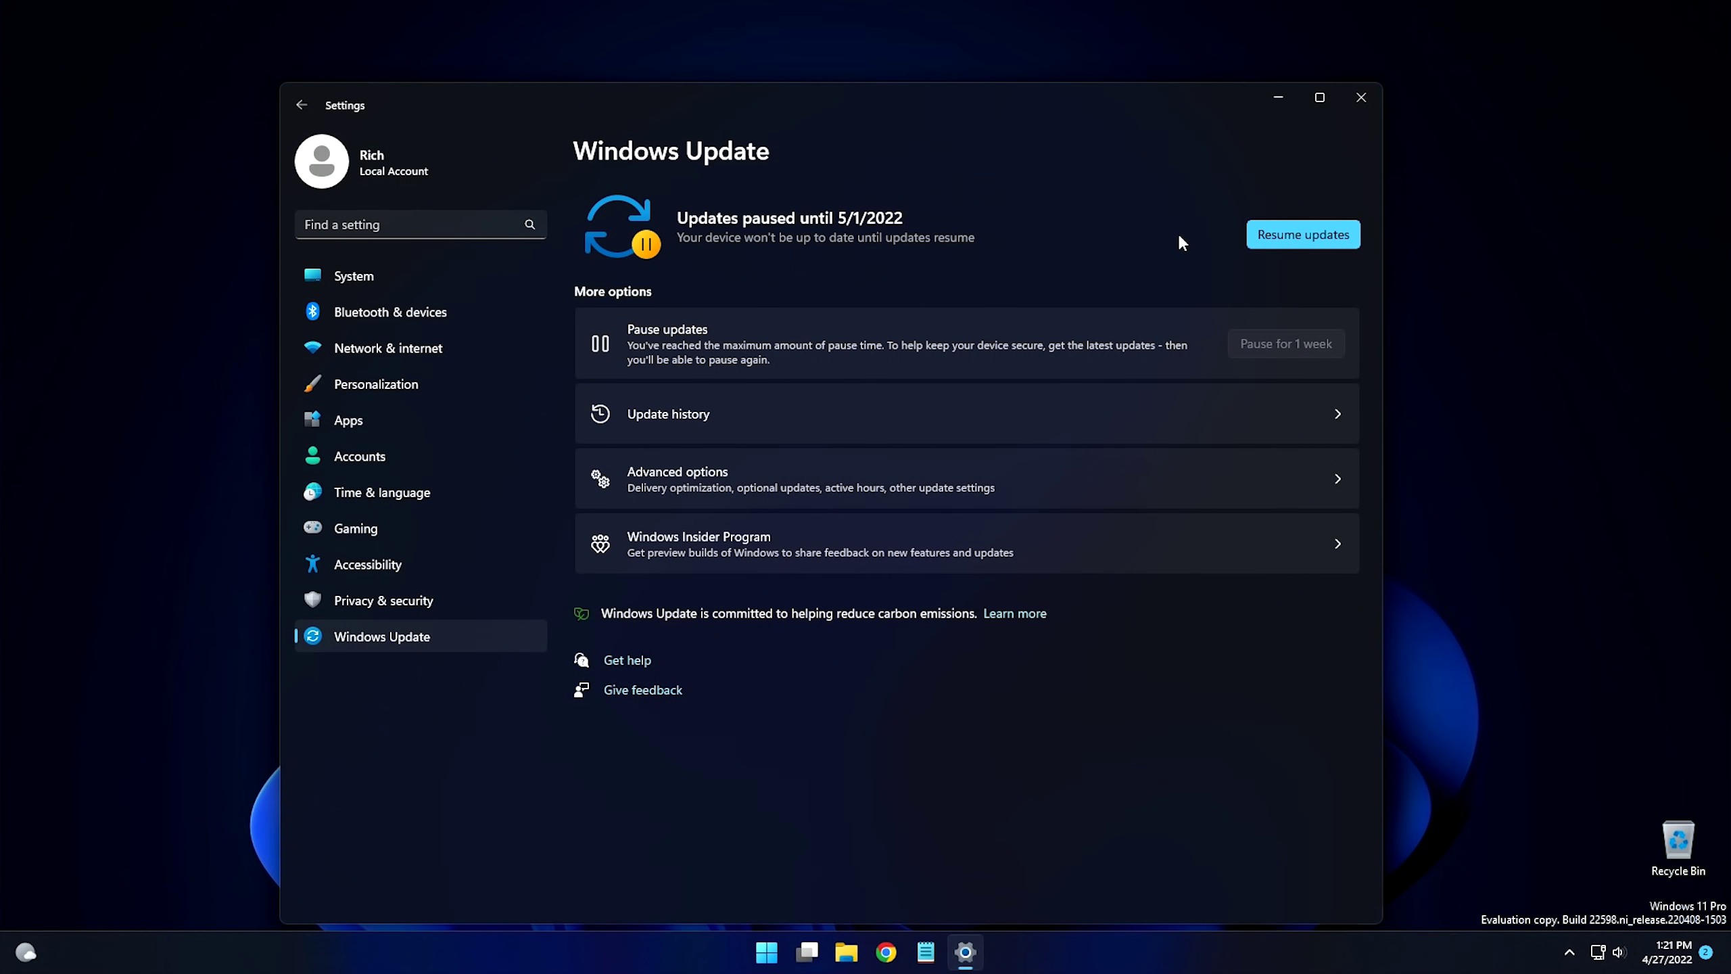
- Go to System › Display and scroll down to its Related settings section
click(352, 282)
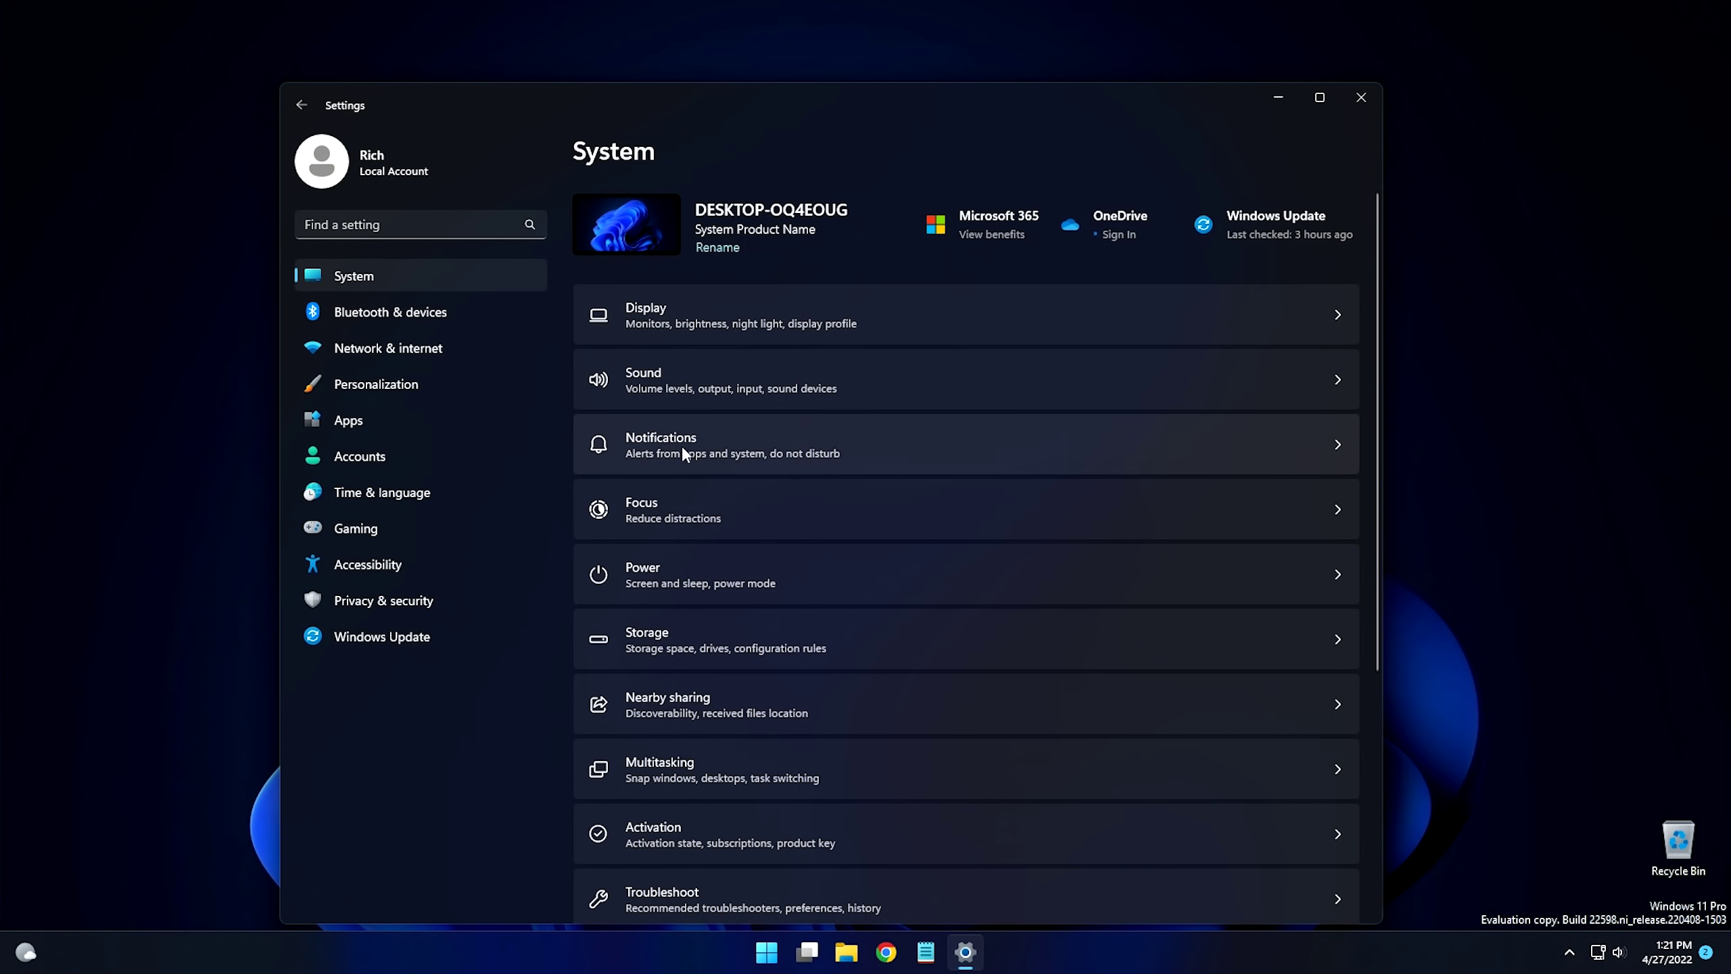
click(715, 301)
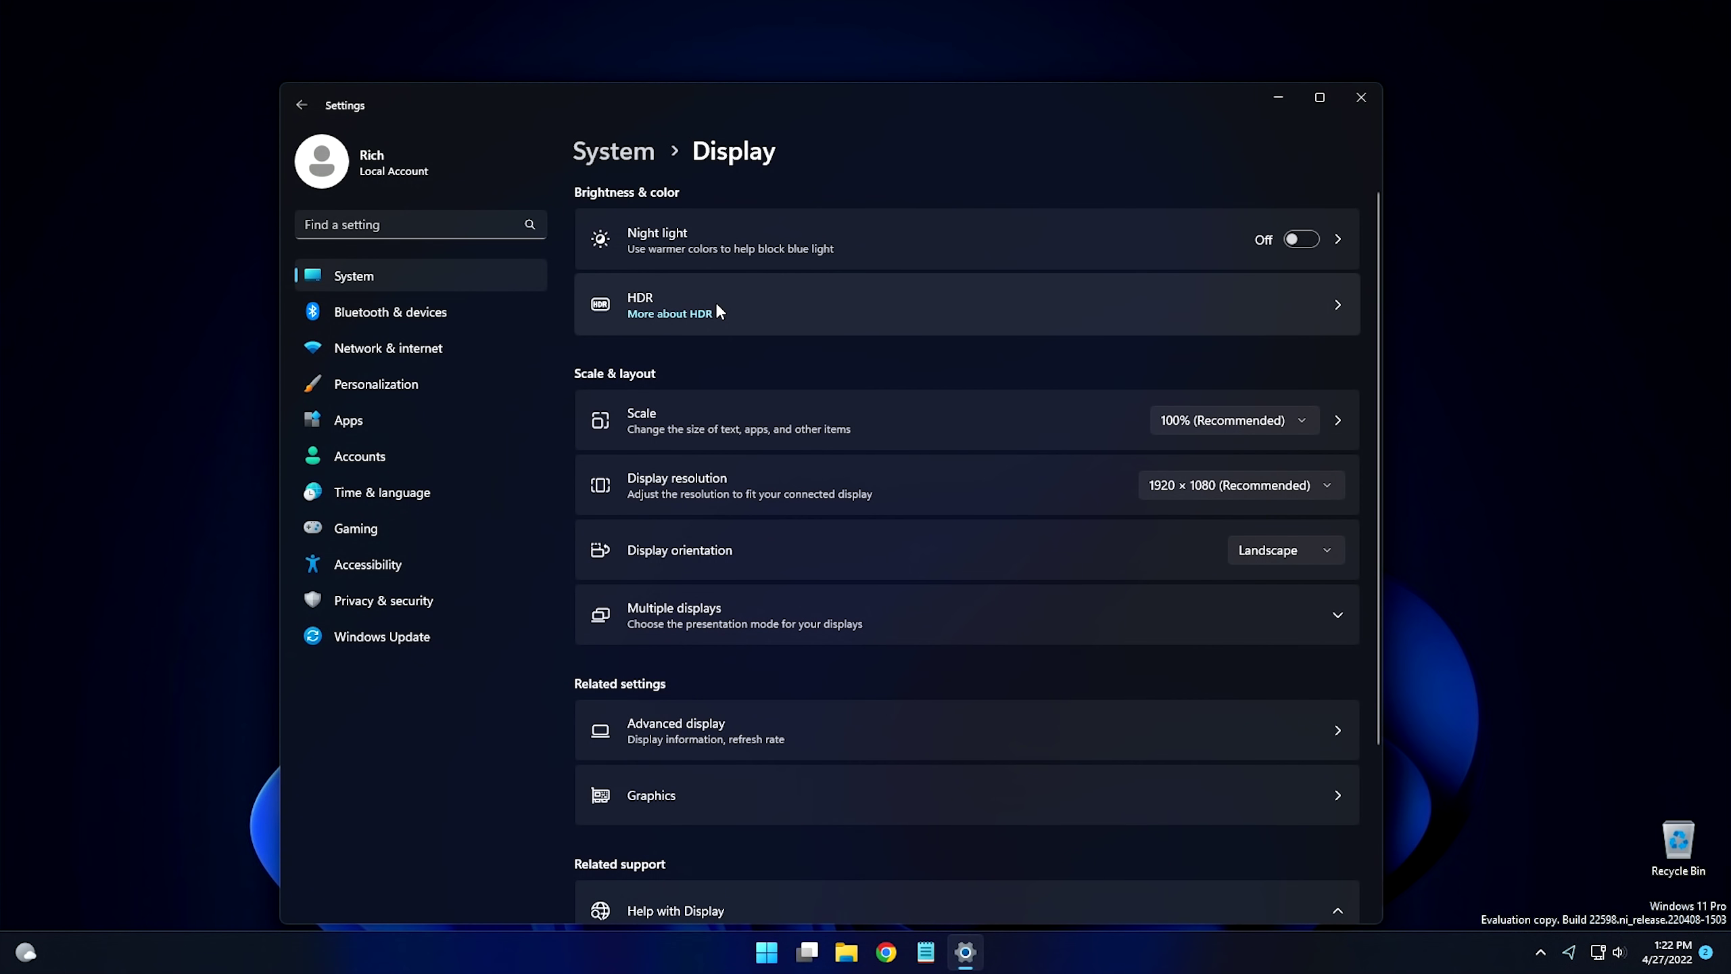
scroll(760, 522, down, 3)
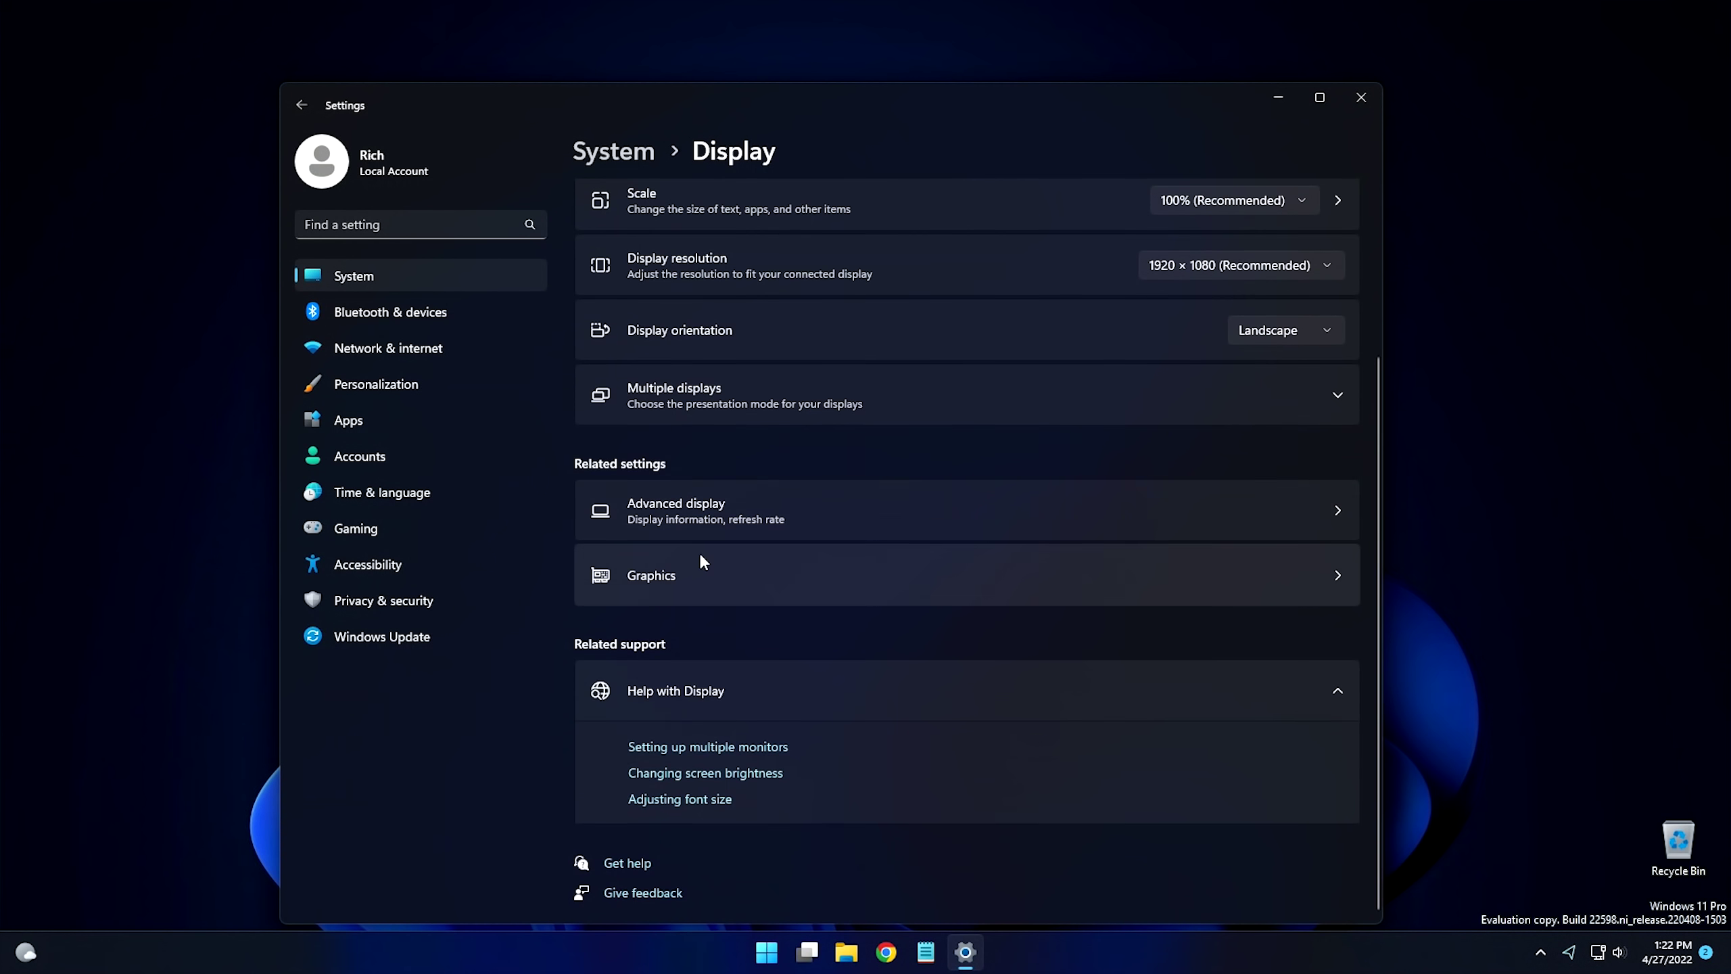
- Open Graphics › Default graphics settings to review GPU scheduling and windowed-game optimizations
click(696, 574)
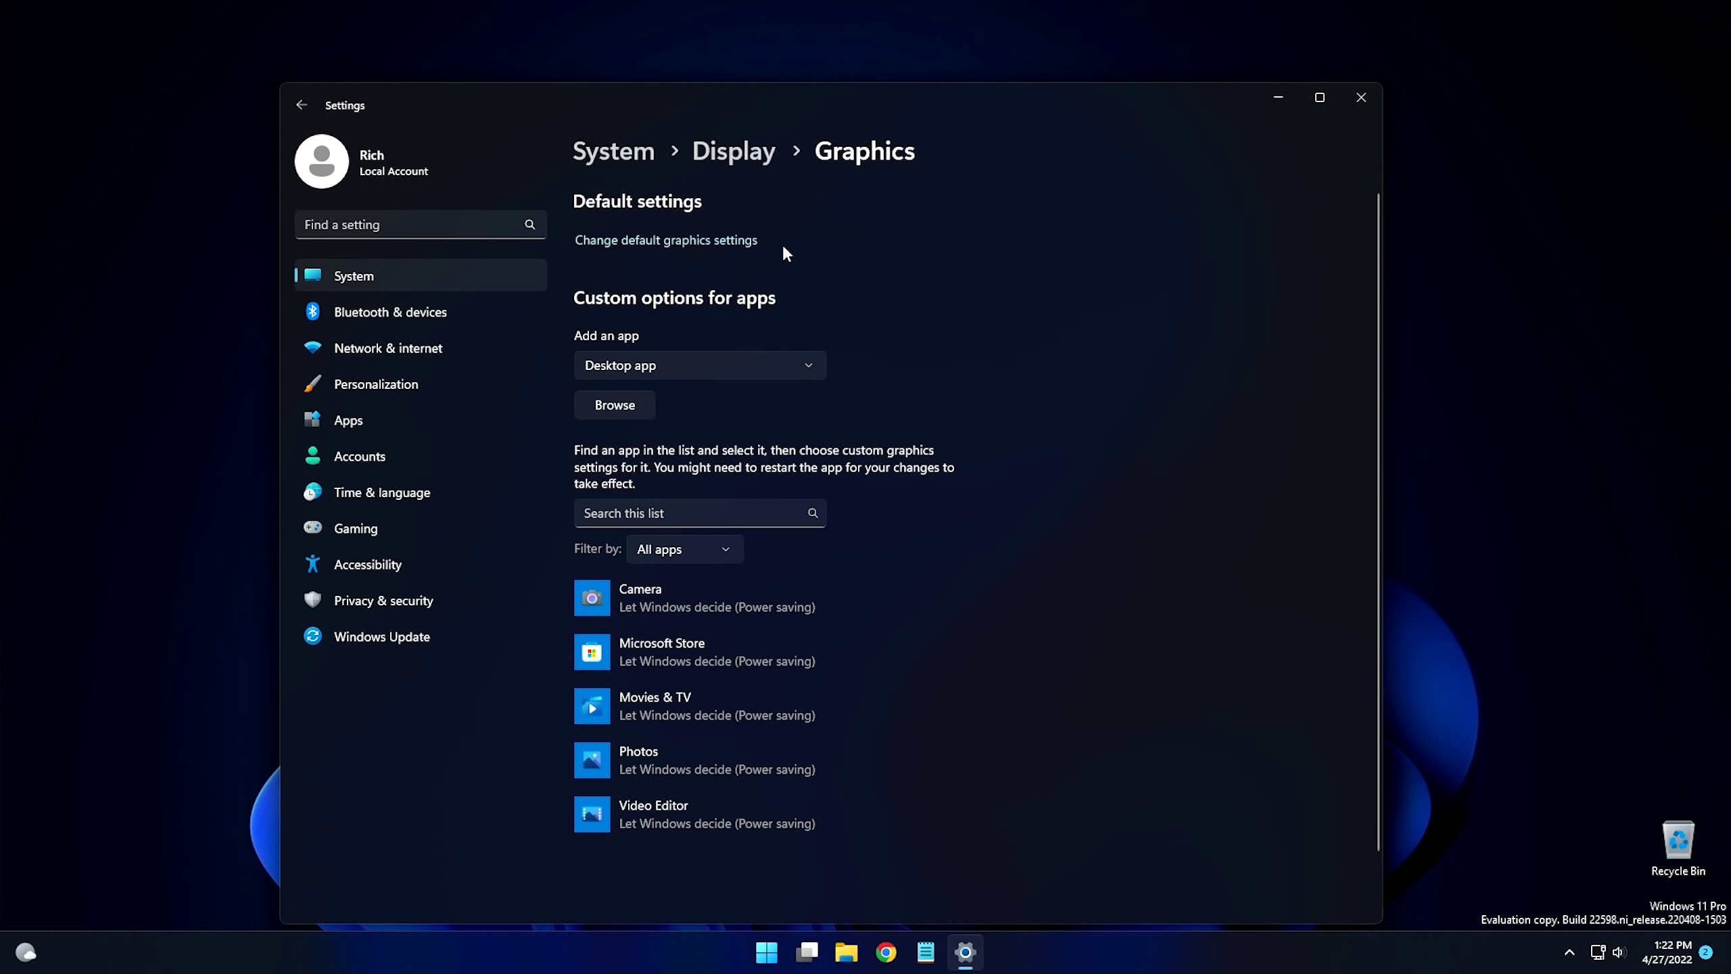
click(648, 242)
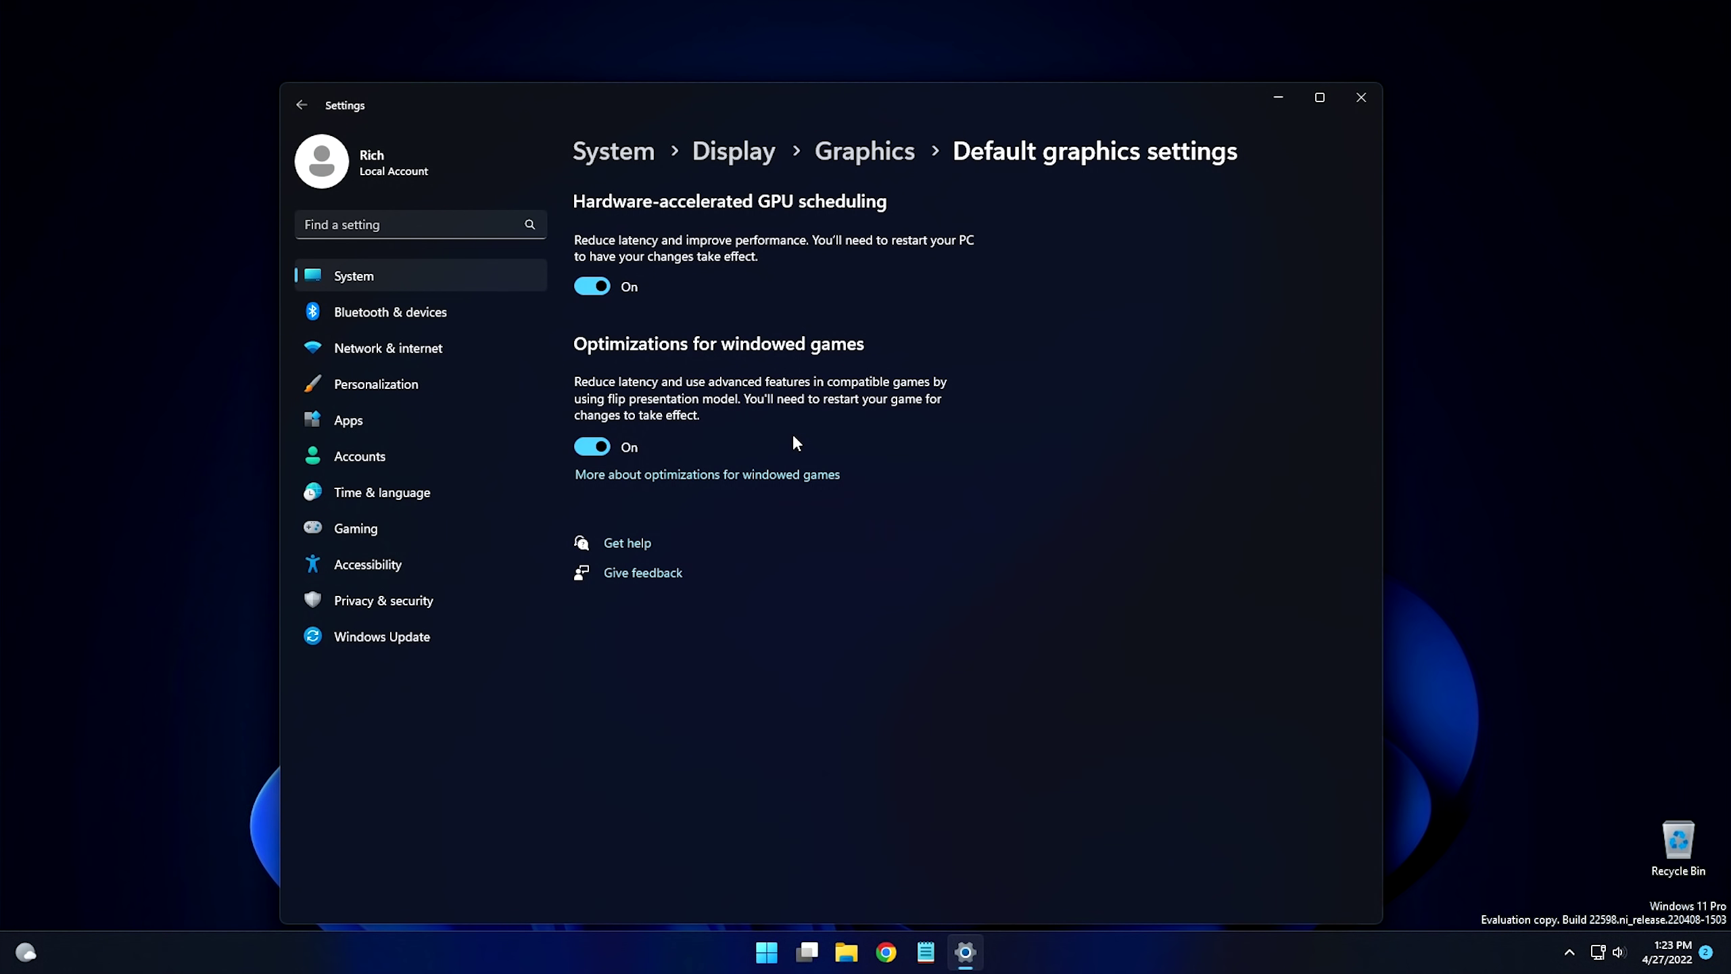
- Close Settings, launch Google Chrome and choose its Set as default prompt
click(1367, 107)
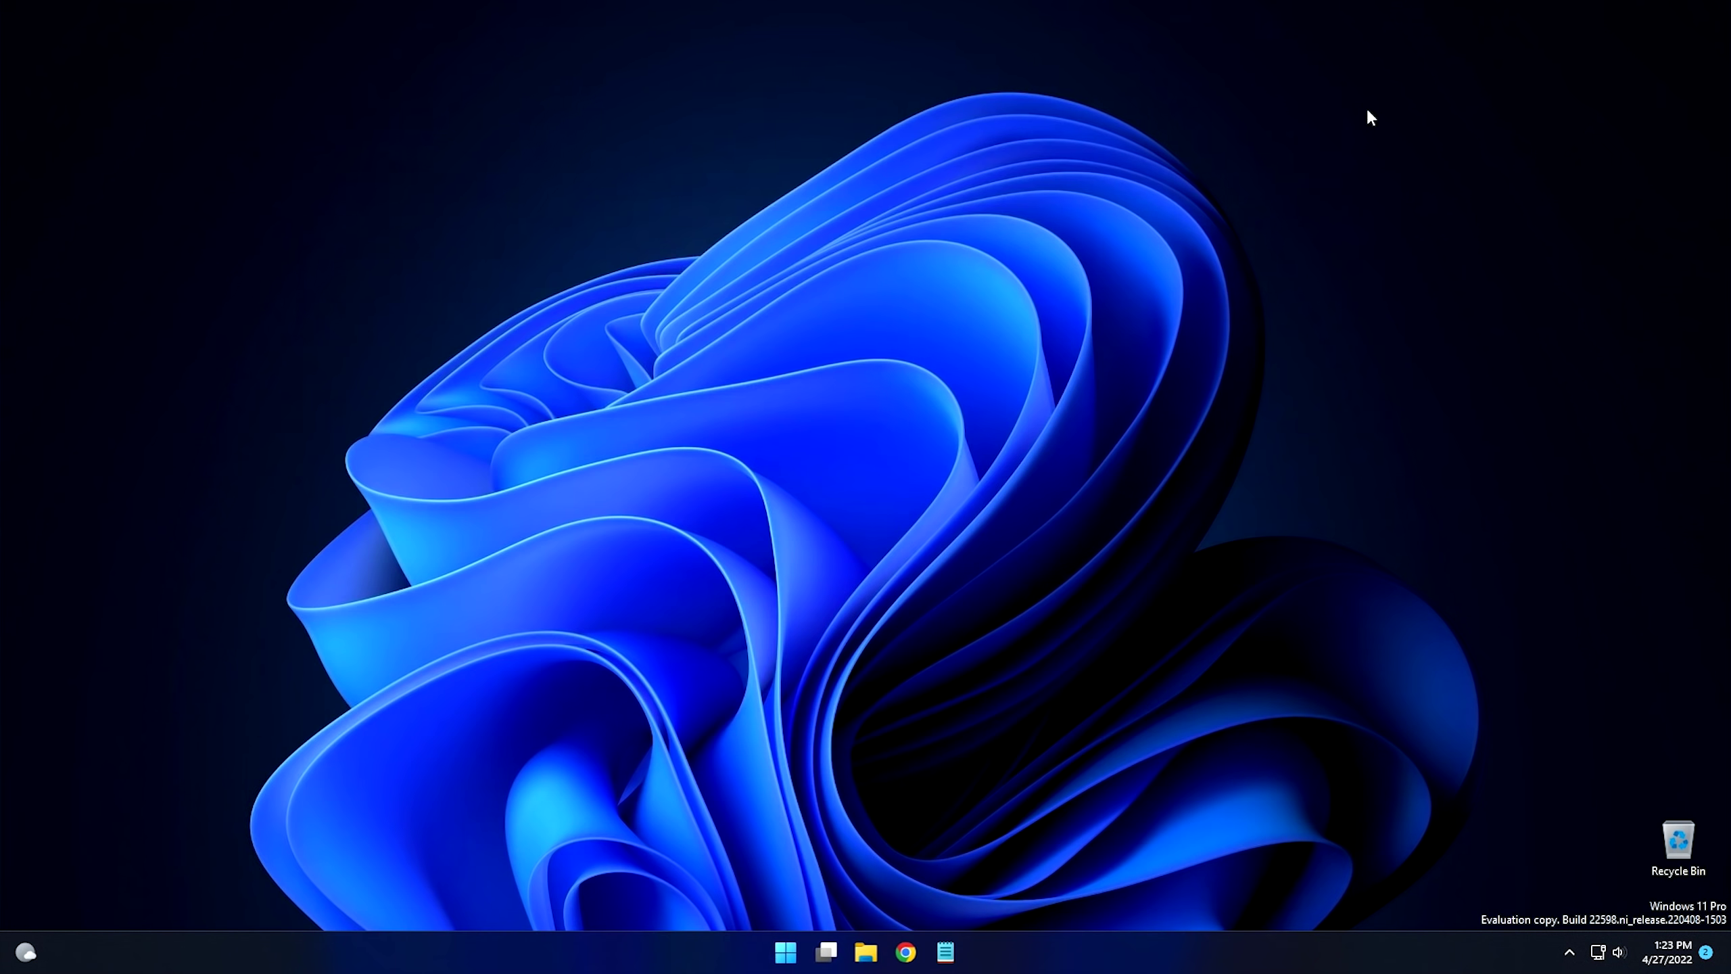
click(905, 952)
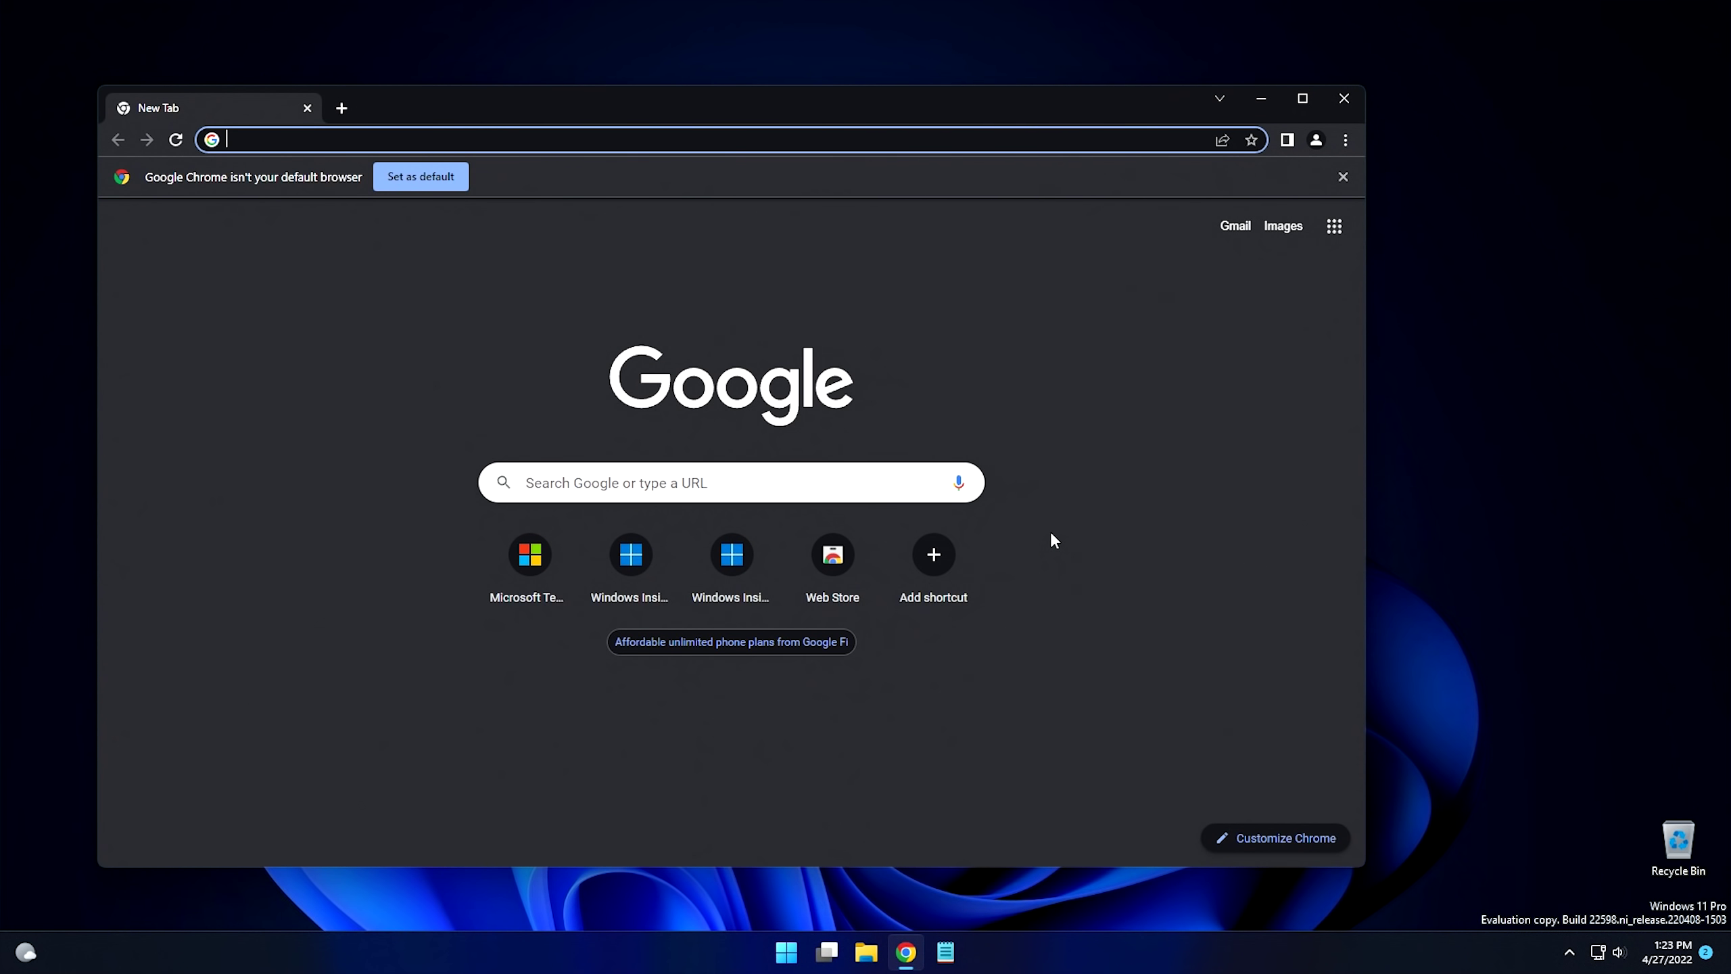
click(433, 183)
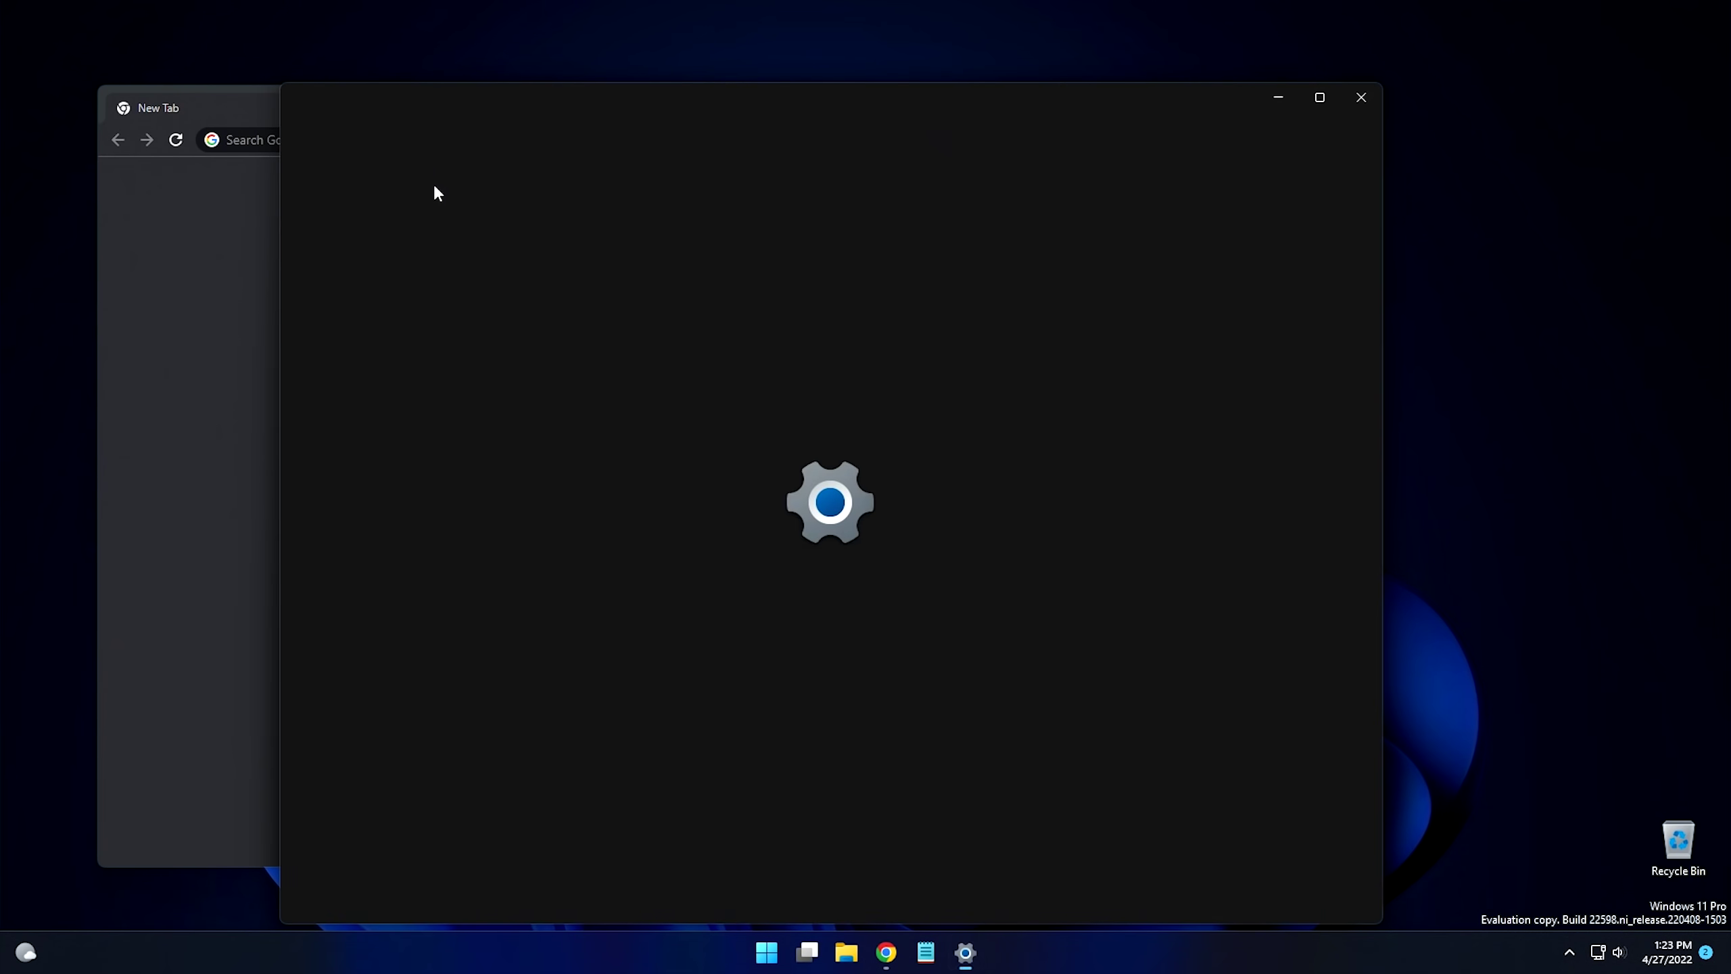
- In Default apps, make Google Chrome the default browser, switching .htm and .html to Chrome
scroll(936, 630, down, 8)
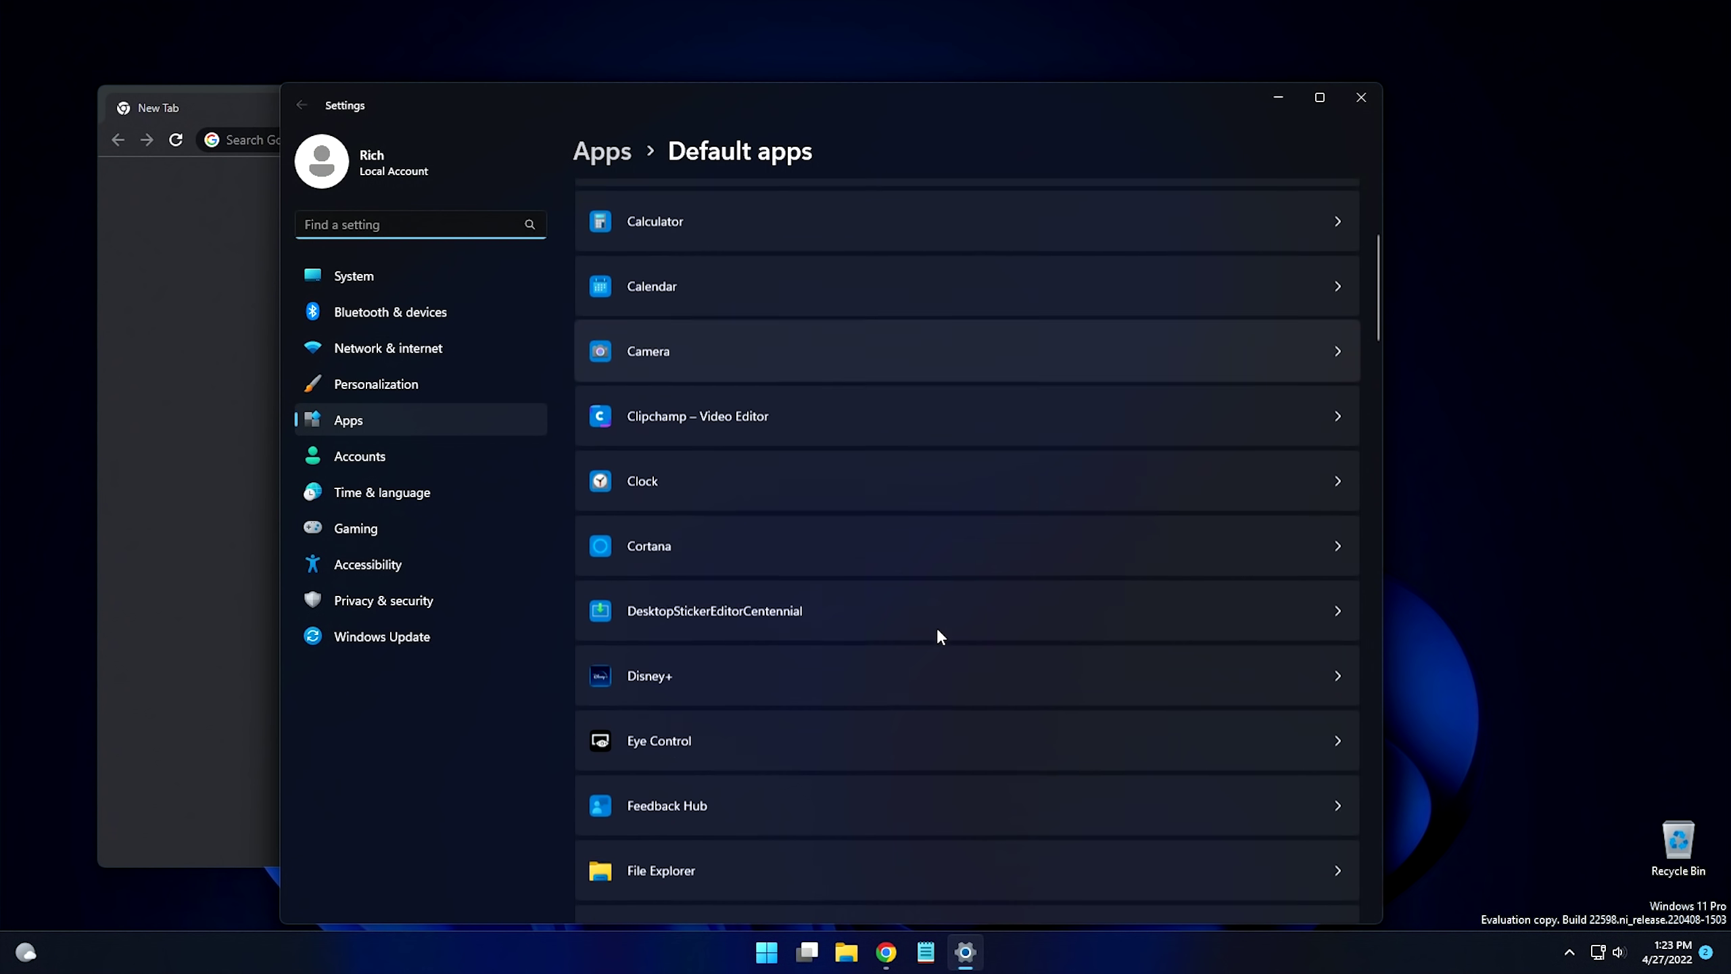
scroll(784, 708, down, 2)
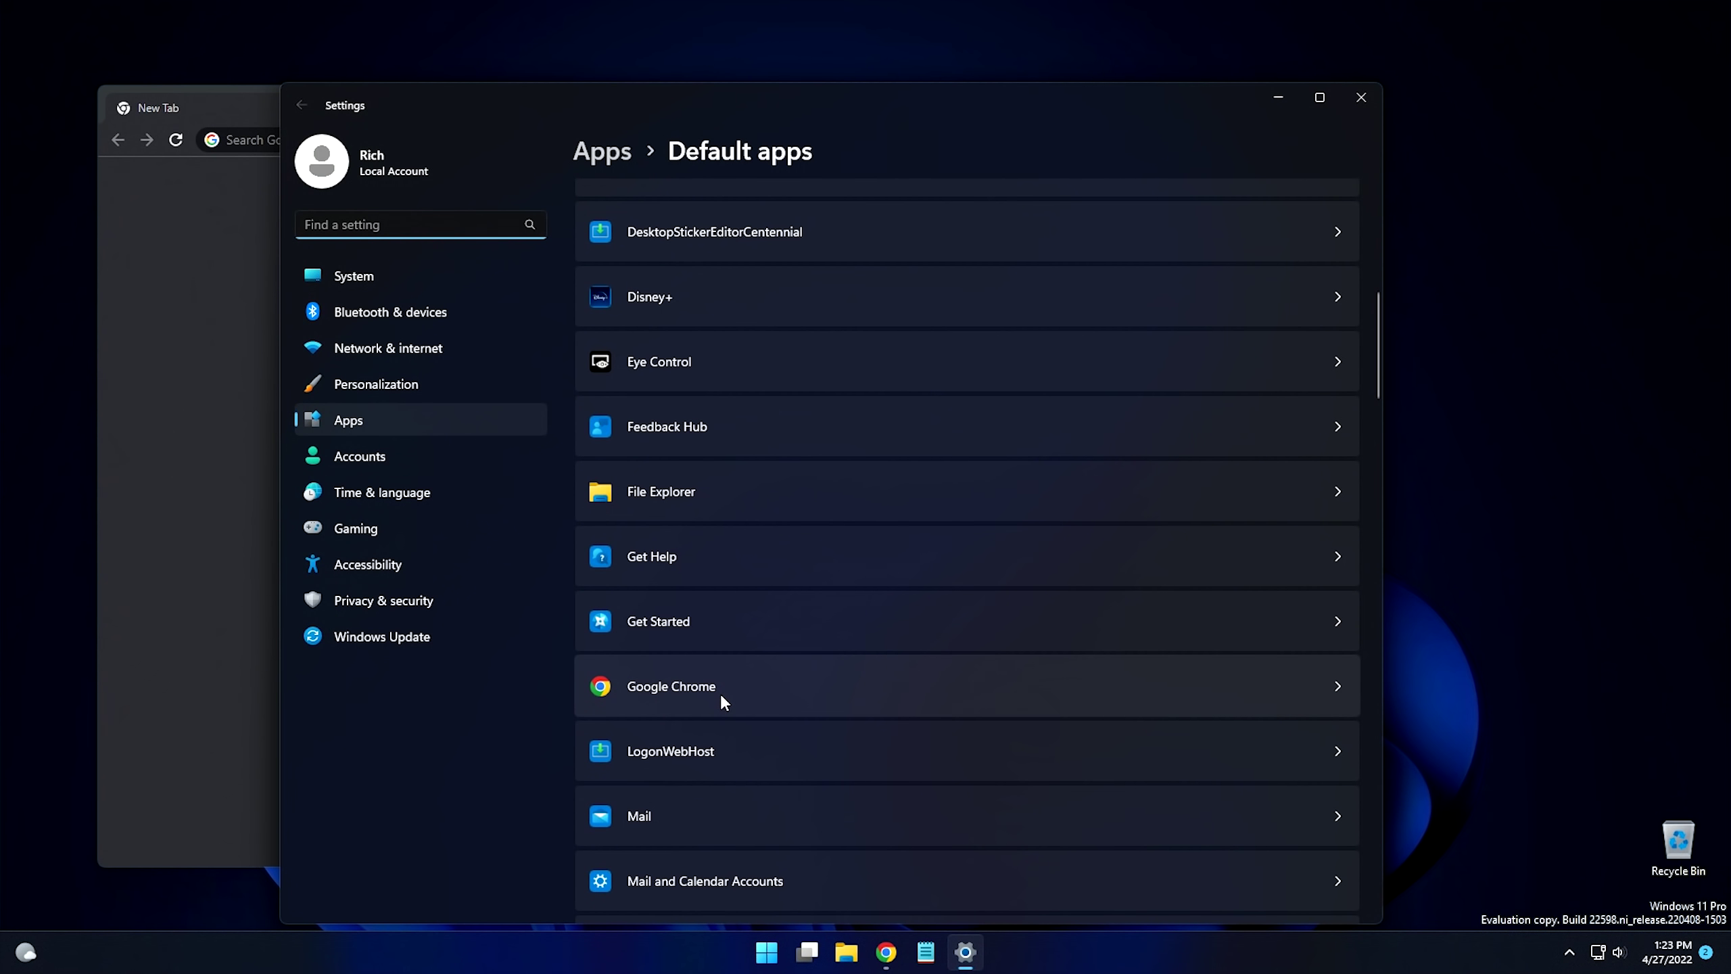
click(723, 693)
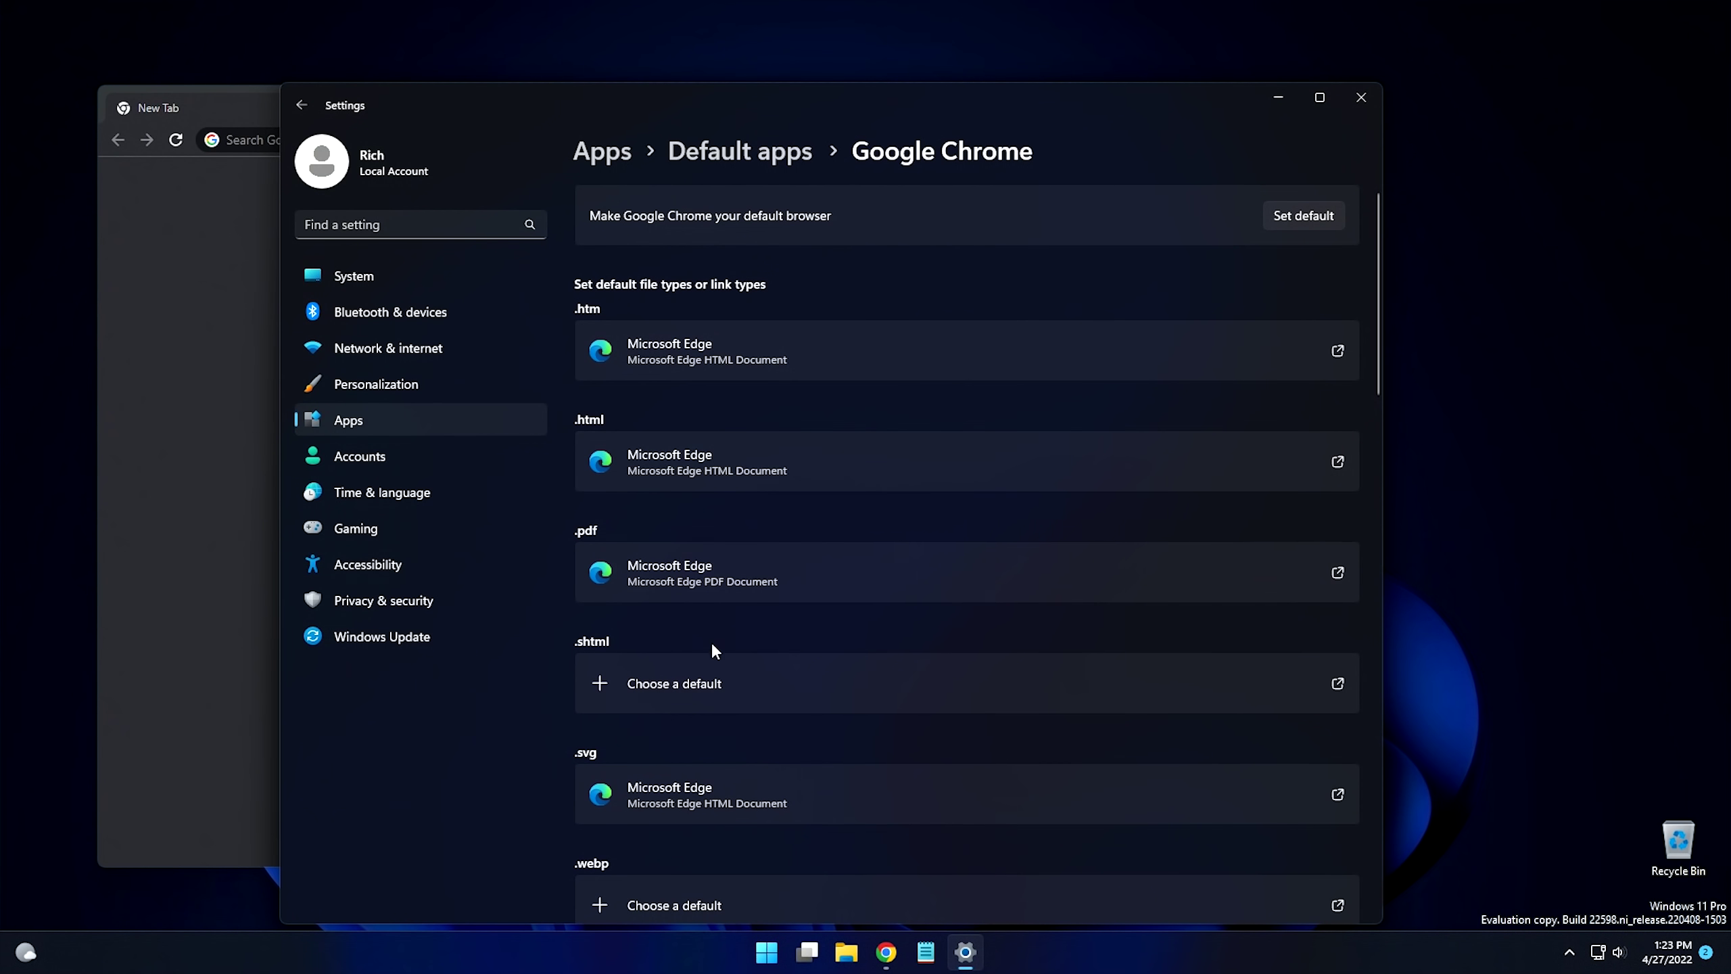
scroll(725, 619, down, 1)
scroll(725, 619, up, 1)
click(1320, 219)
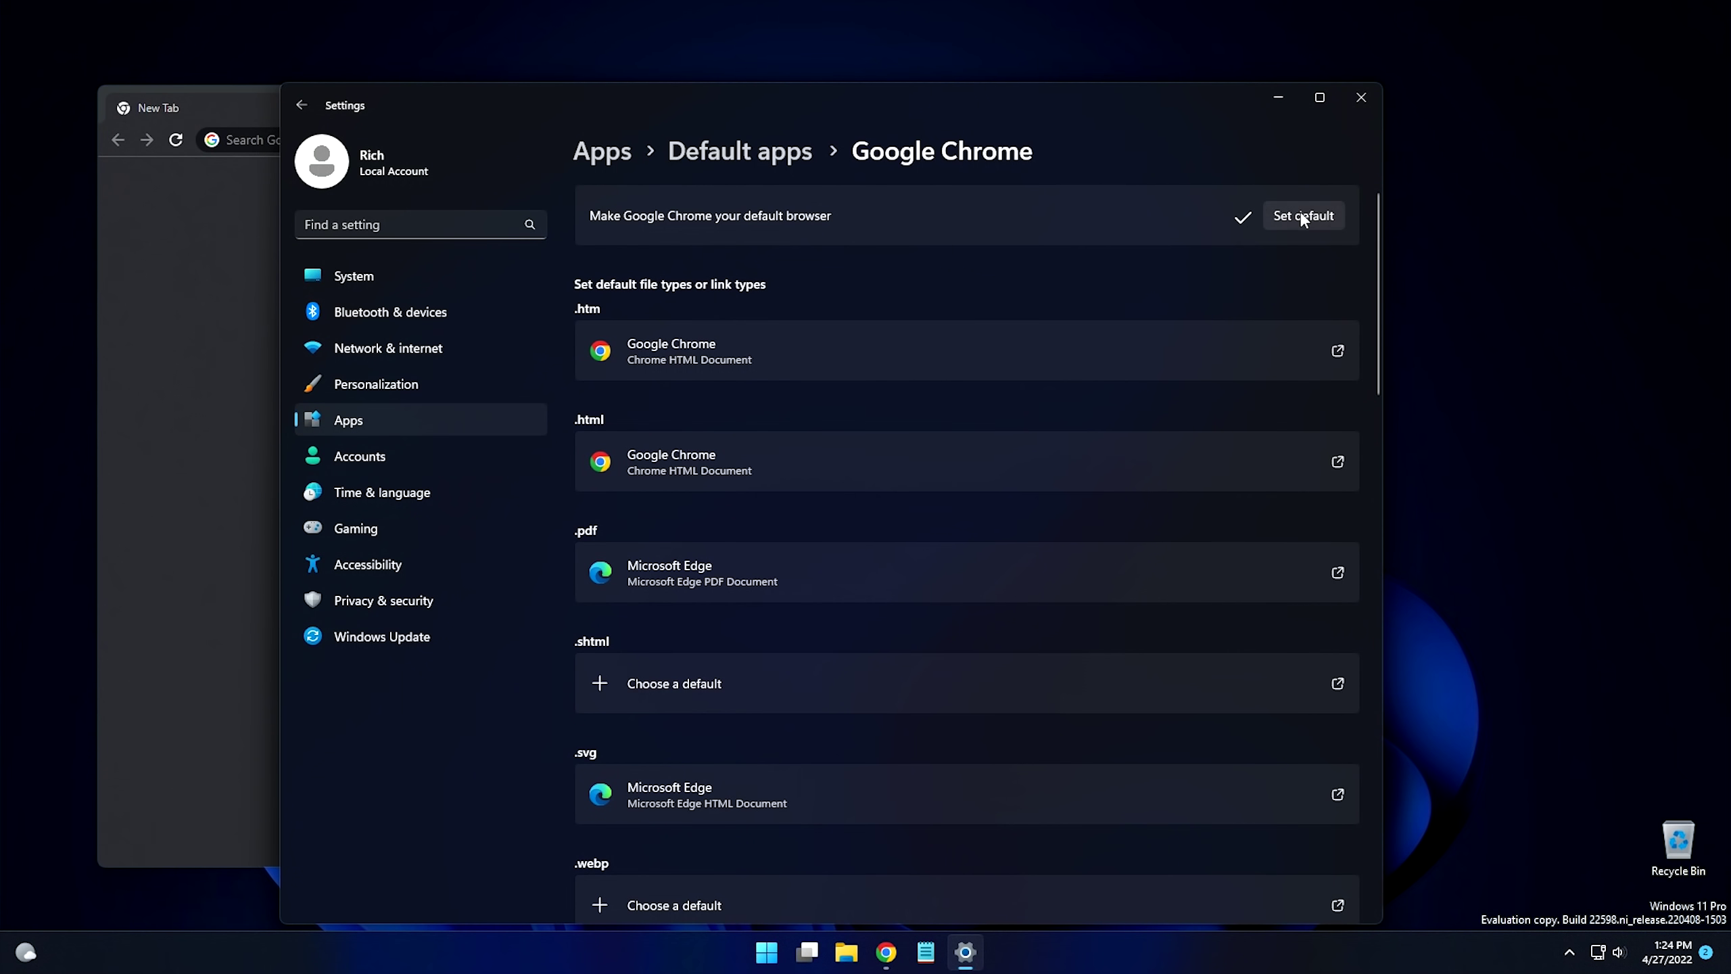
- Close Settings and Chrome, then launch Microsoft Edge from the Start menu
click(1356, 99)
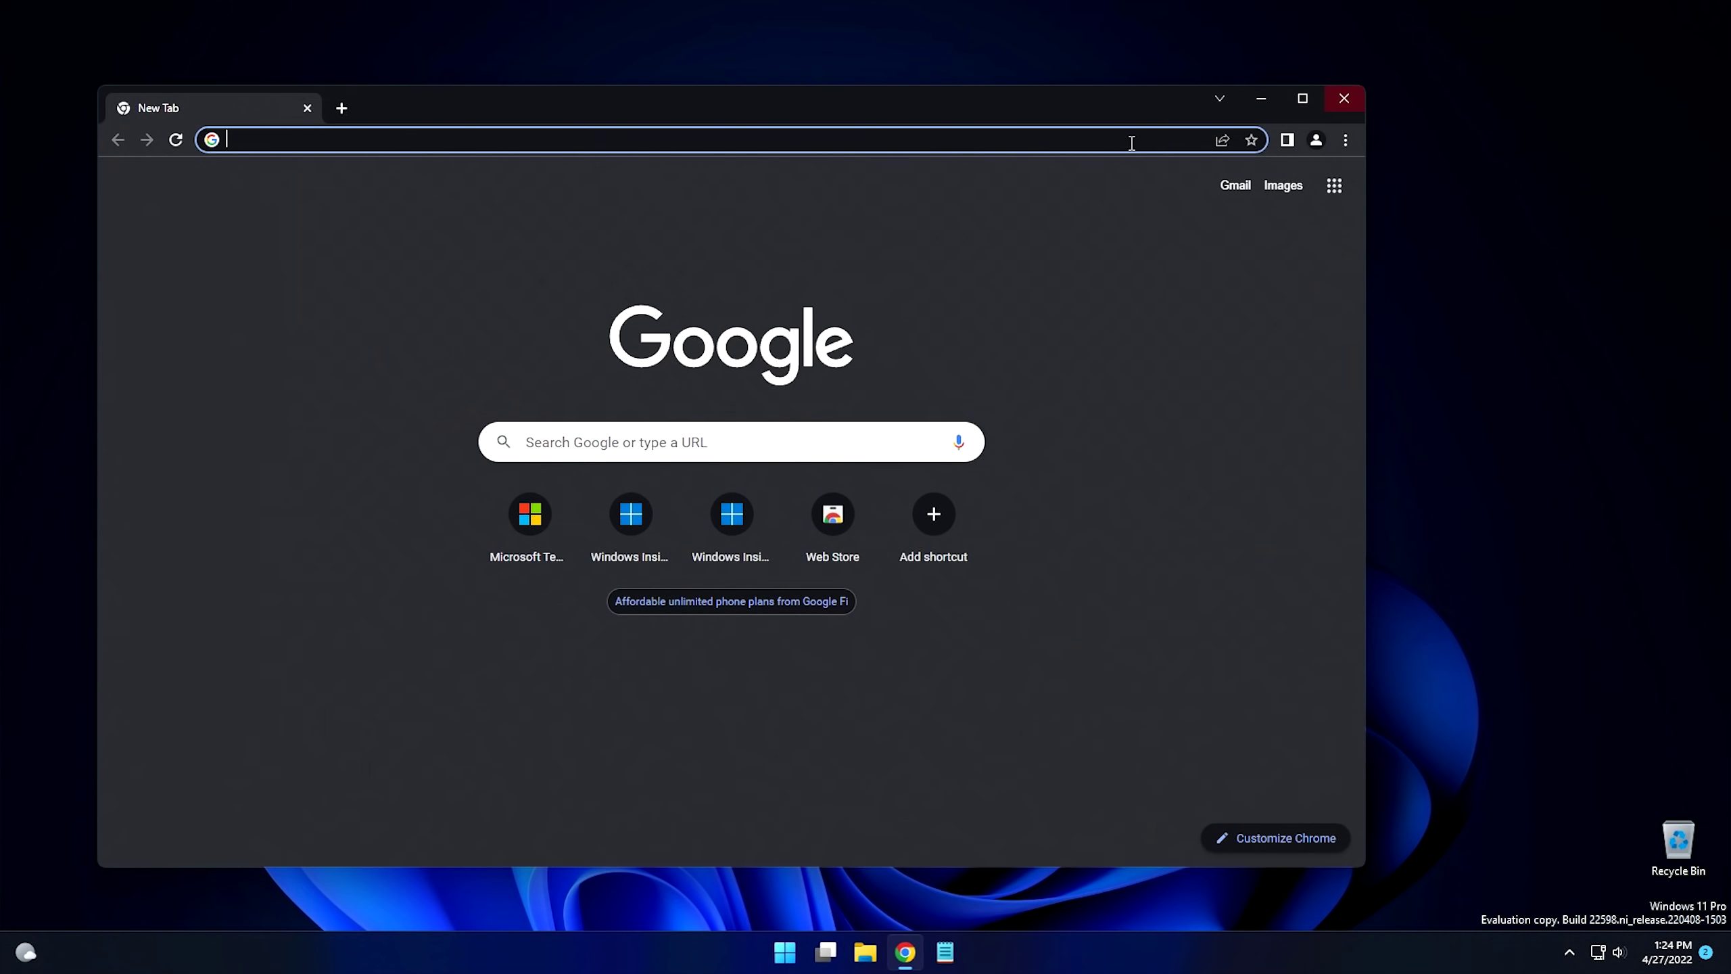
click(1345, 98)
key(super)
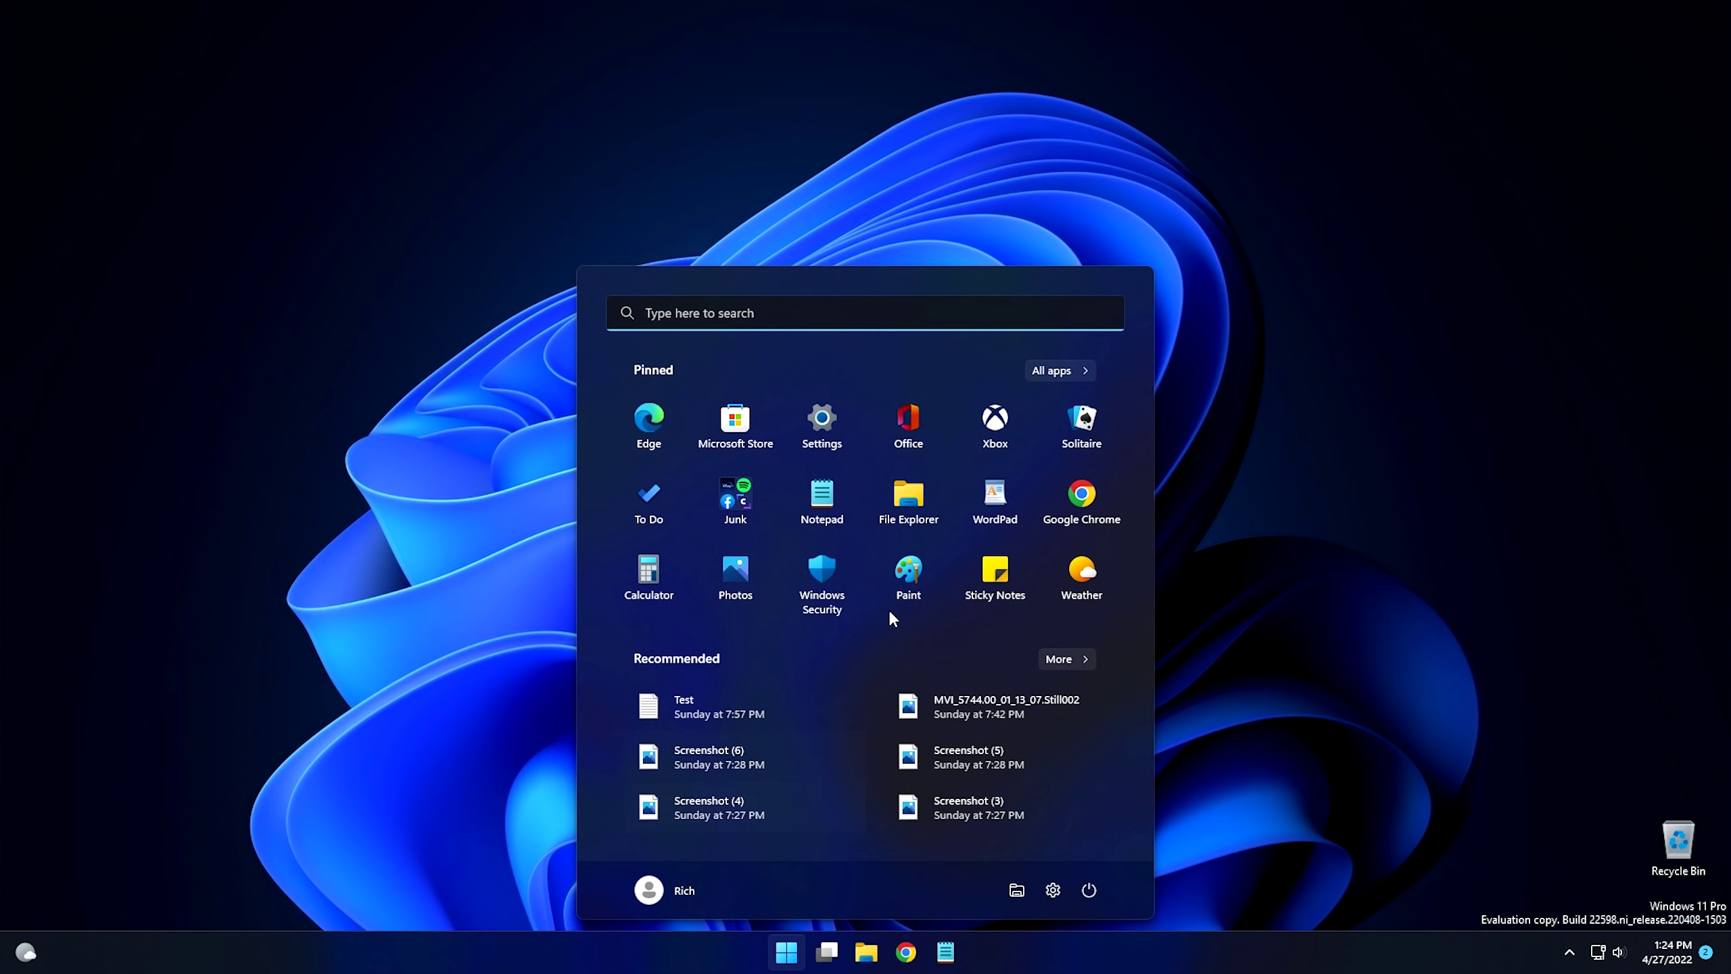
click(650, 426)
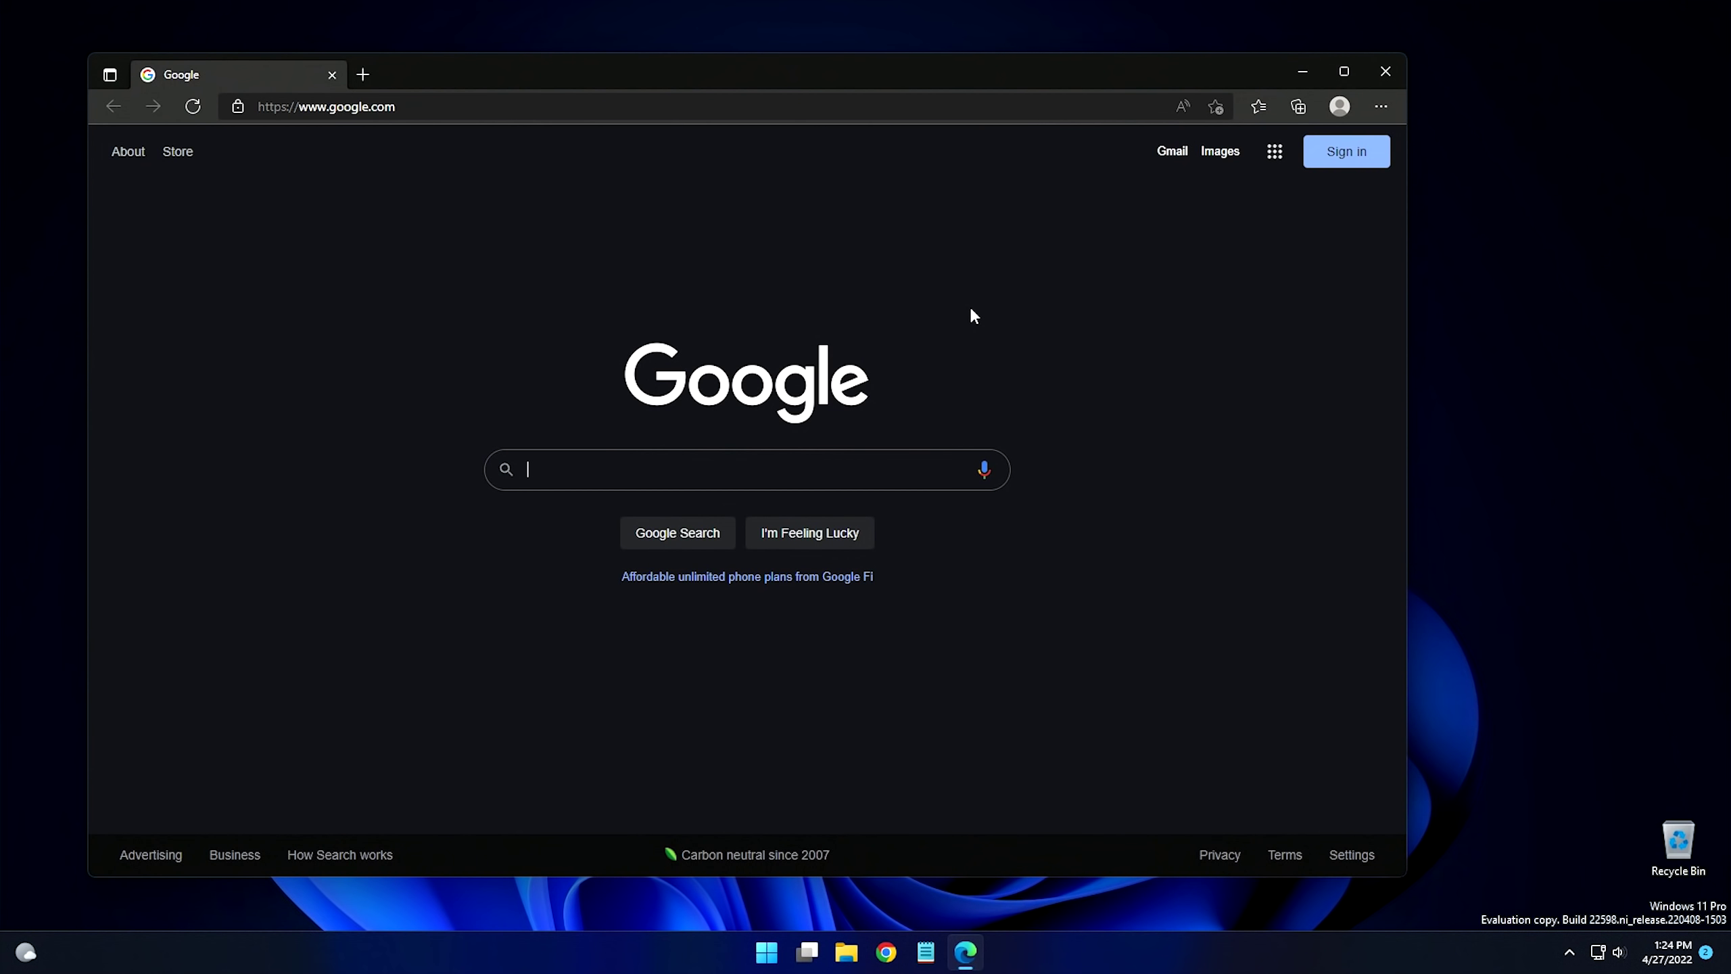
- Make Edge the default browser from its Default browser settings, then close Edge
click(1380, 106)
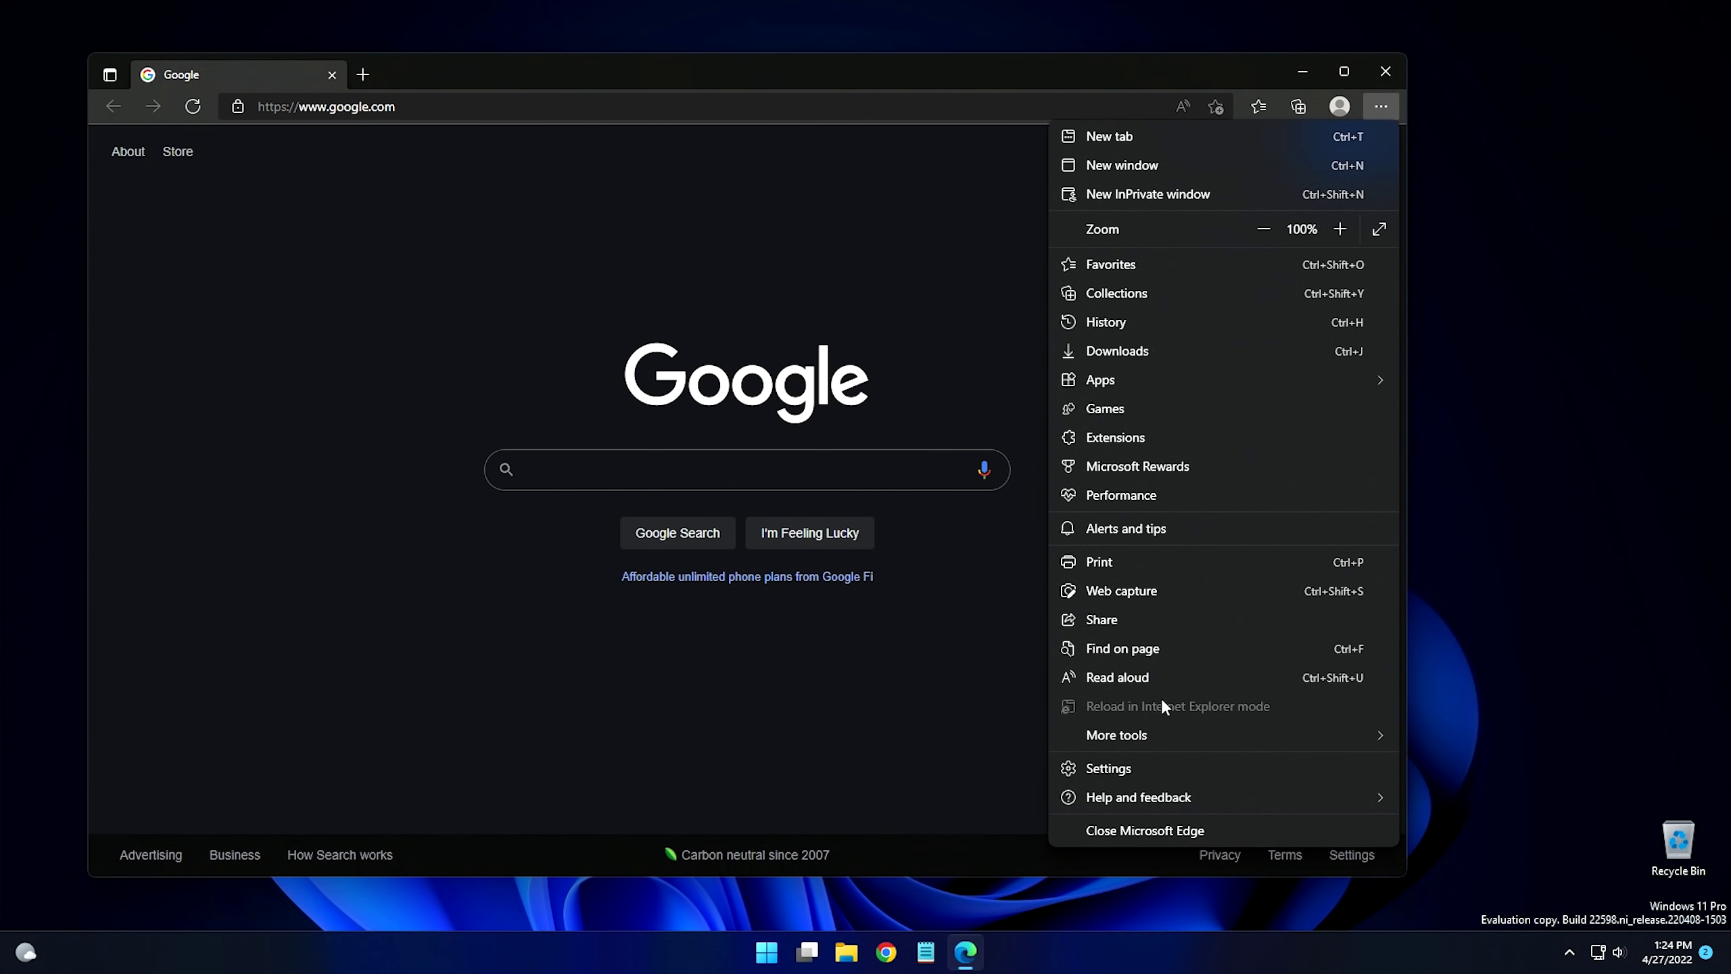
click(1137, 765)
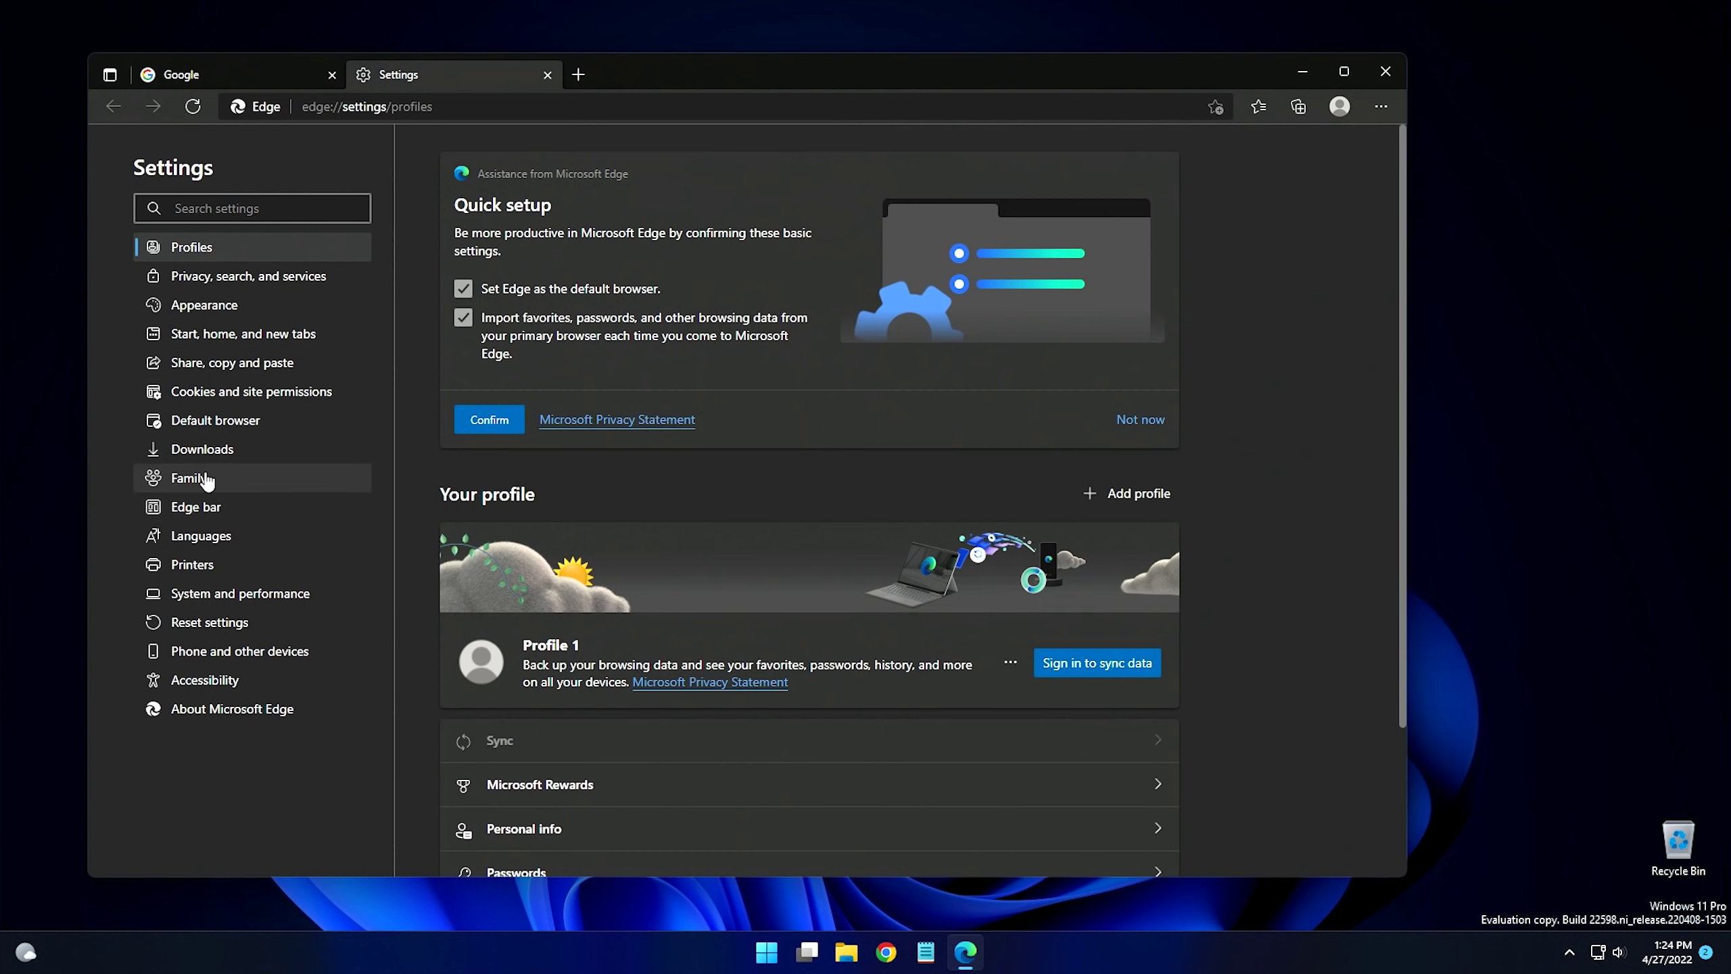
click(204, 422)
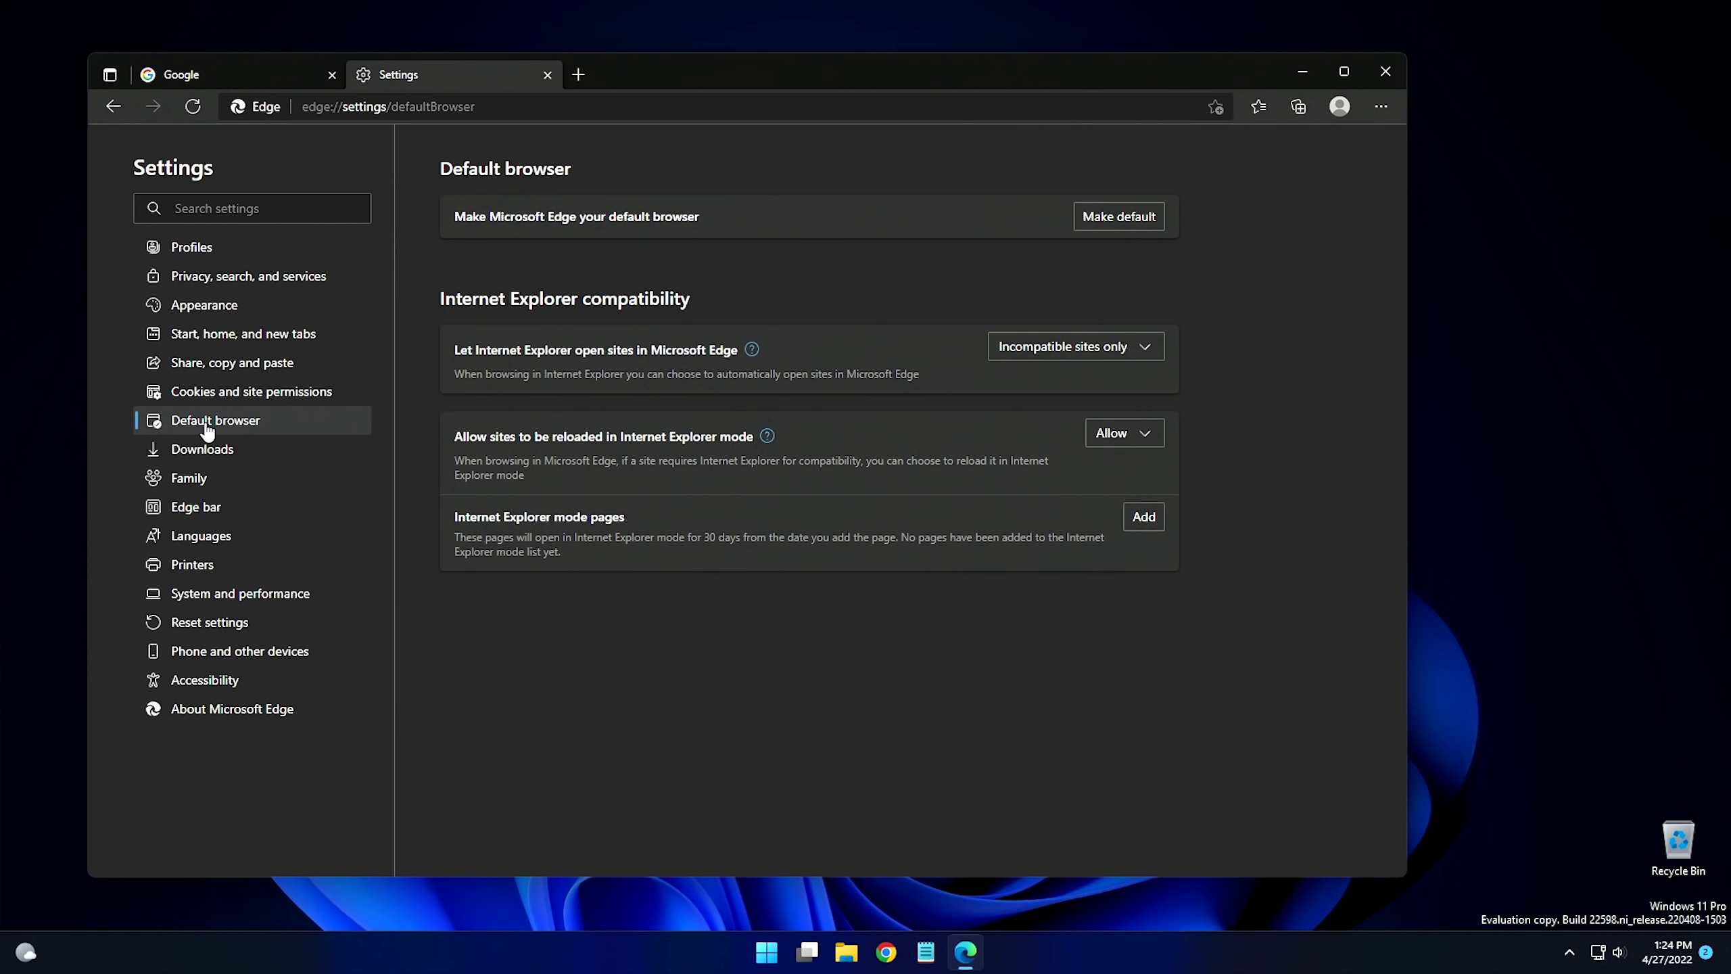
click(1109, 217)
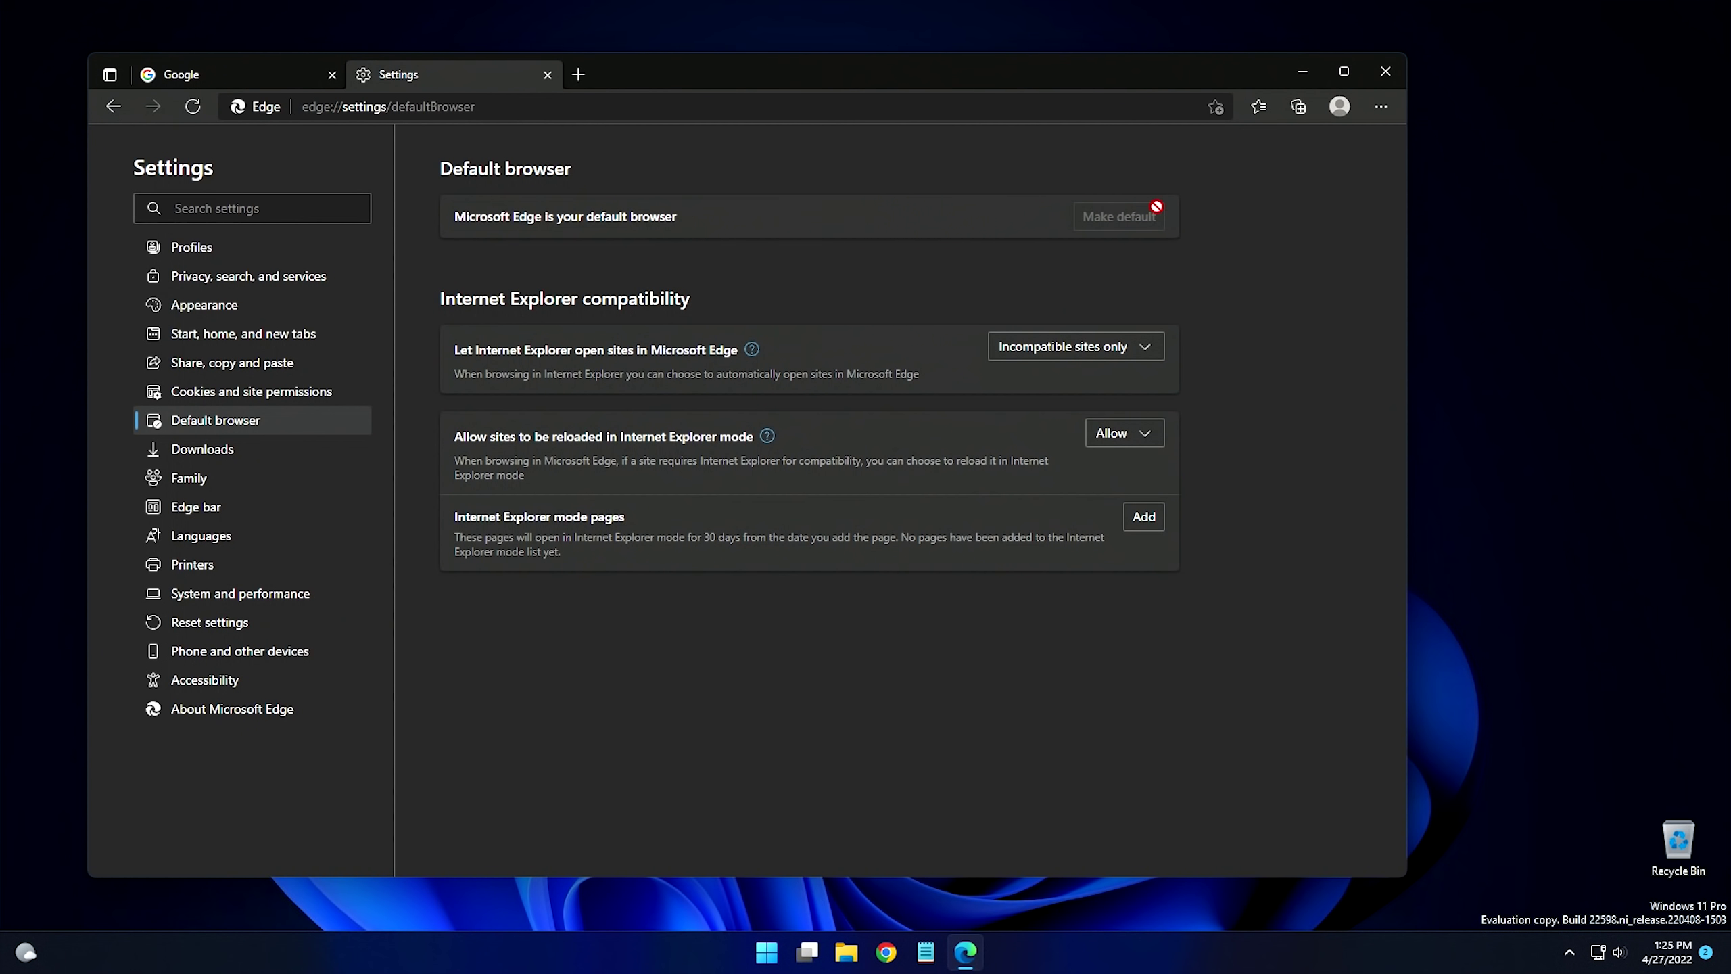
click(1386, 71)
- Turn Live captions on under Settings › Accessibility › Captions
click(786, 952)
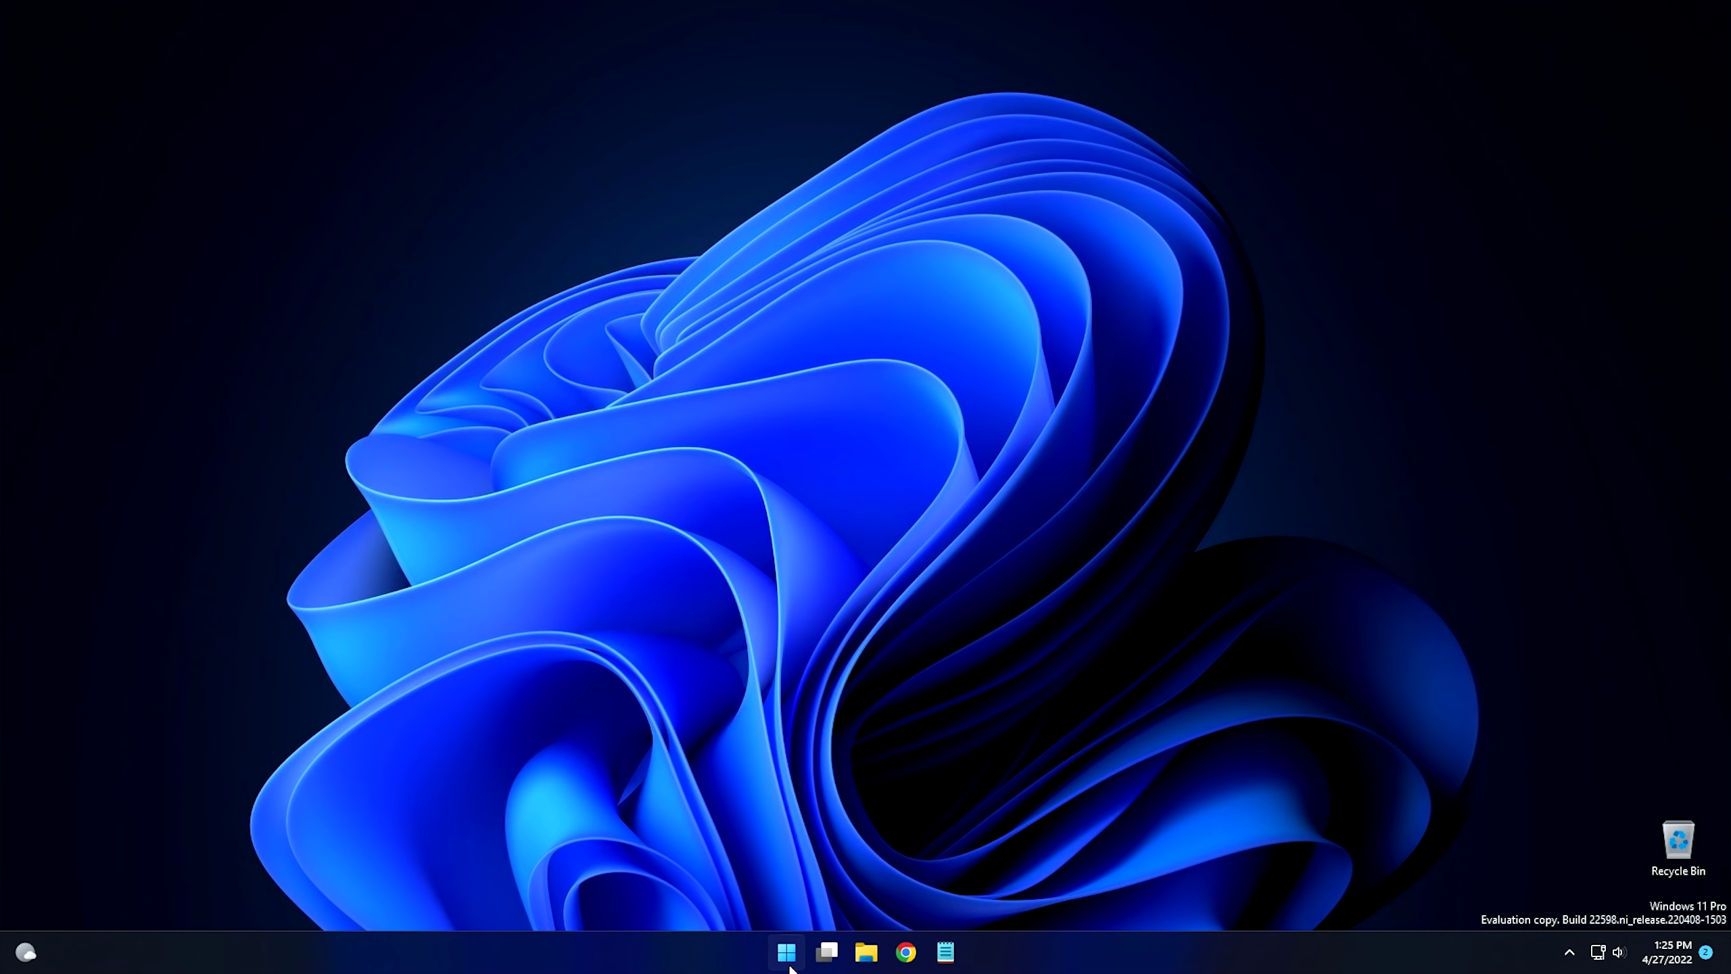
click(821, 422)
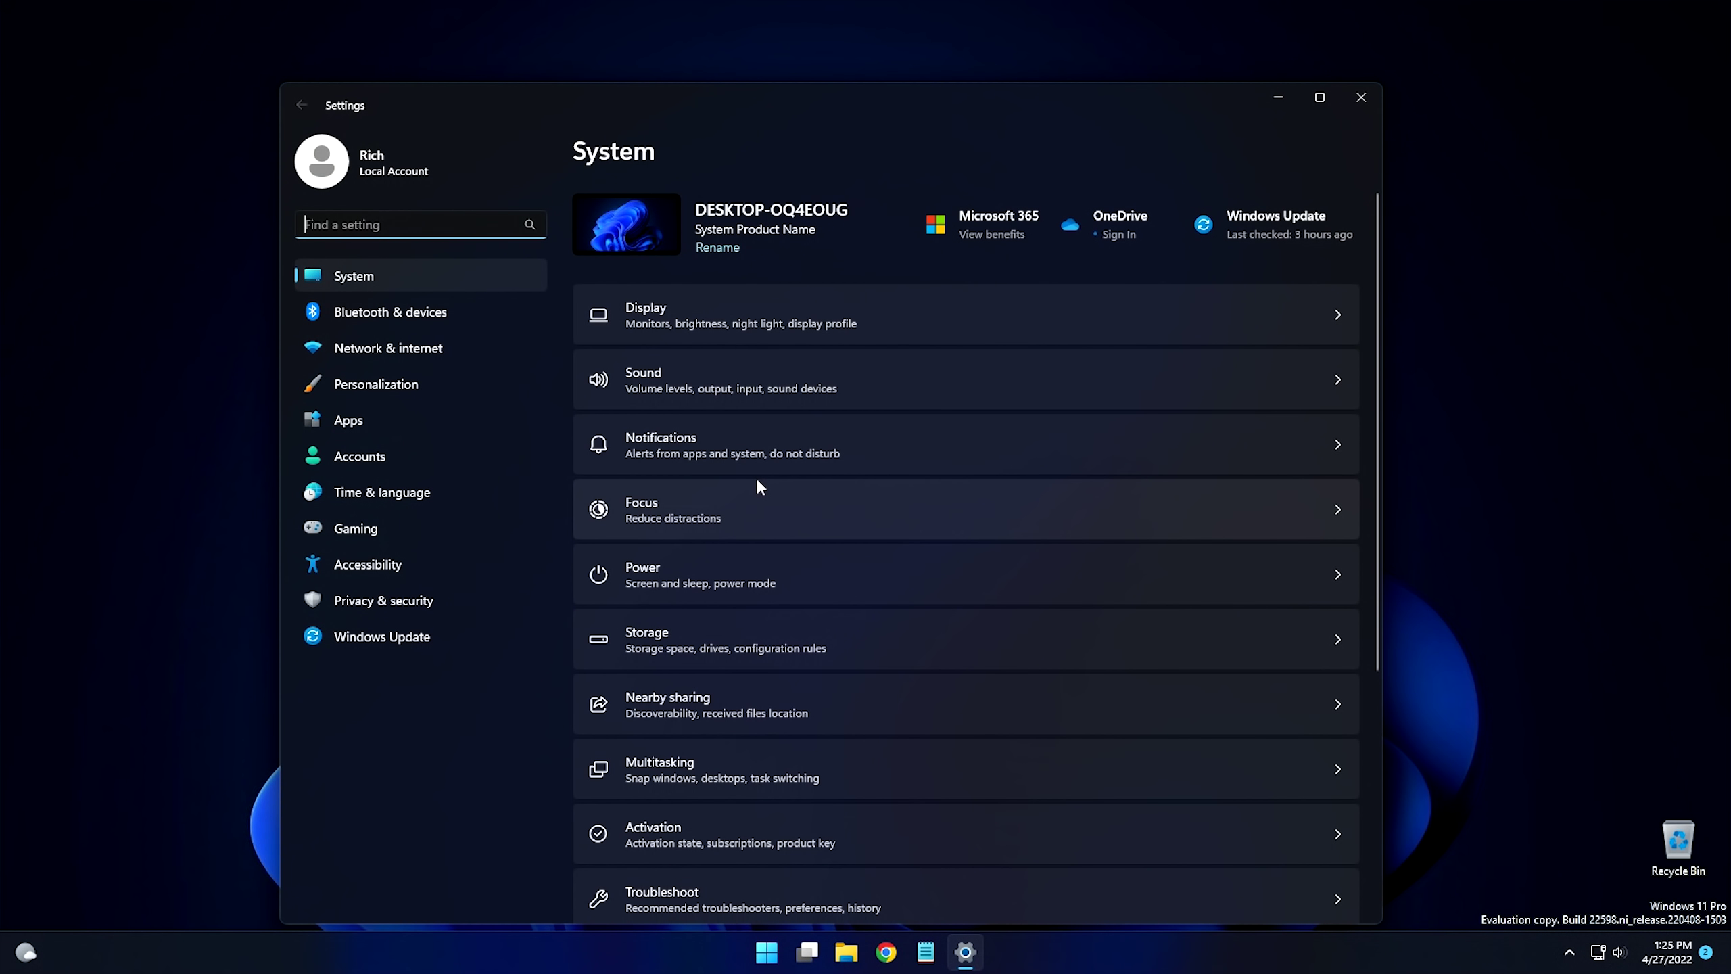
click(368, 564)
scroll(747, 555, down, 5)
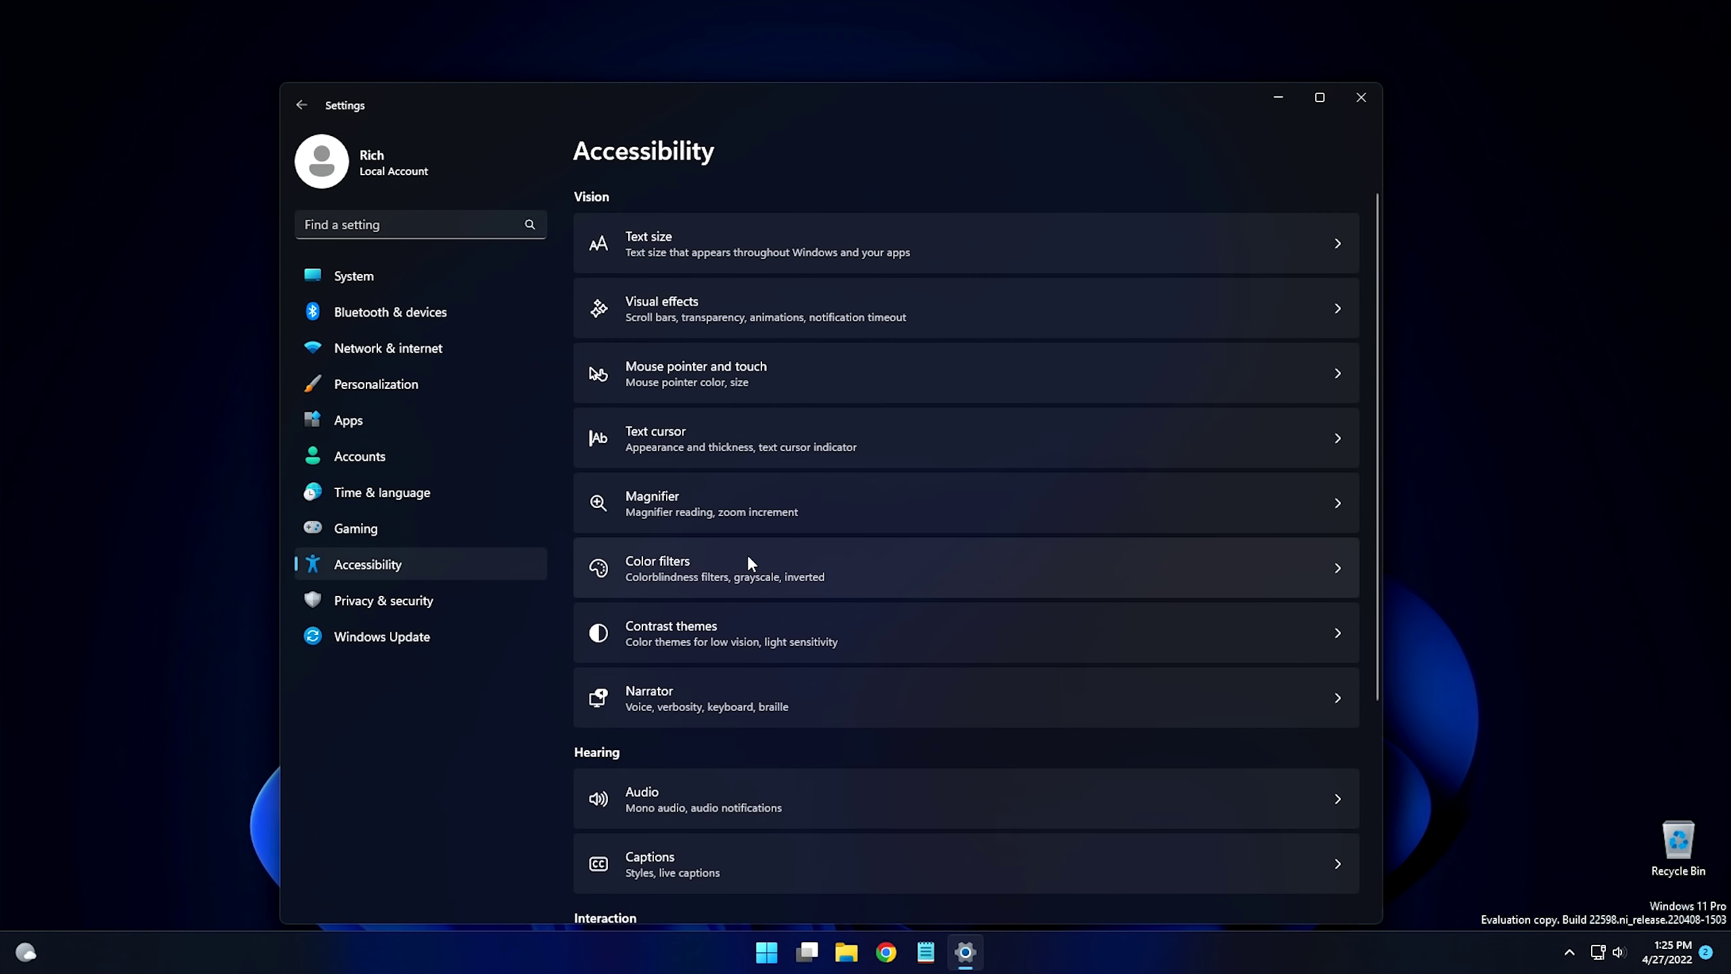
click(711, 651)
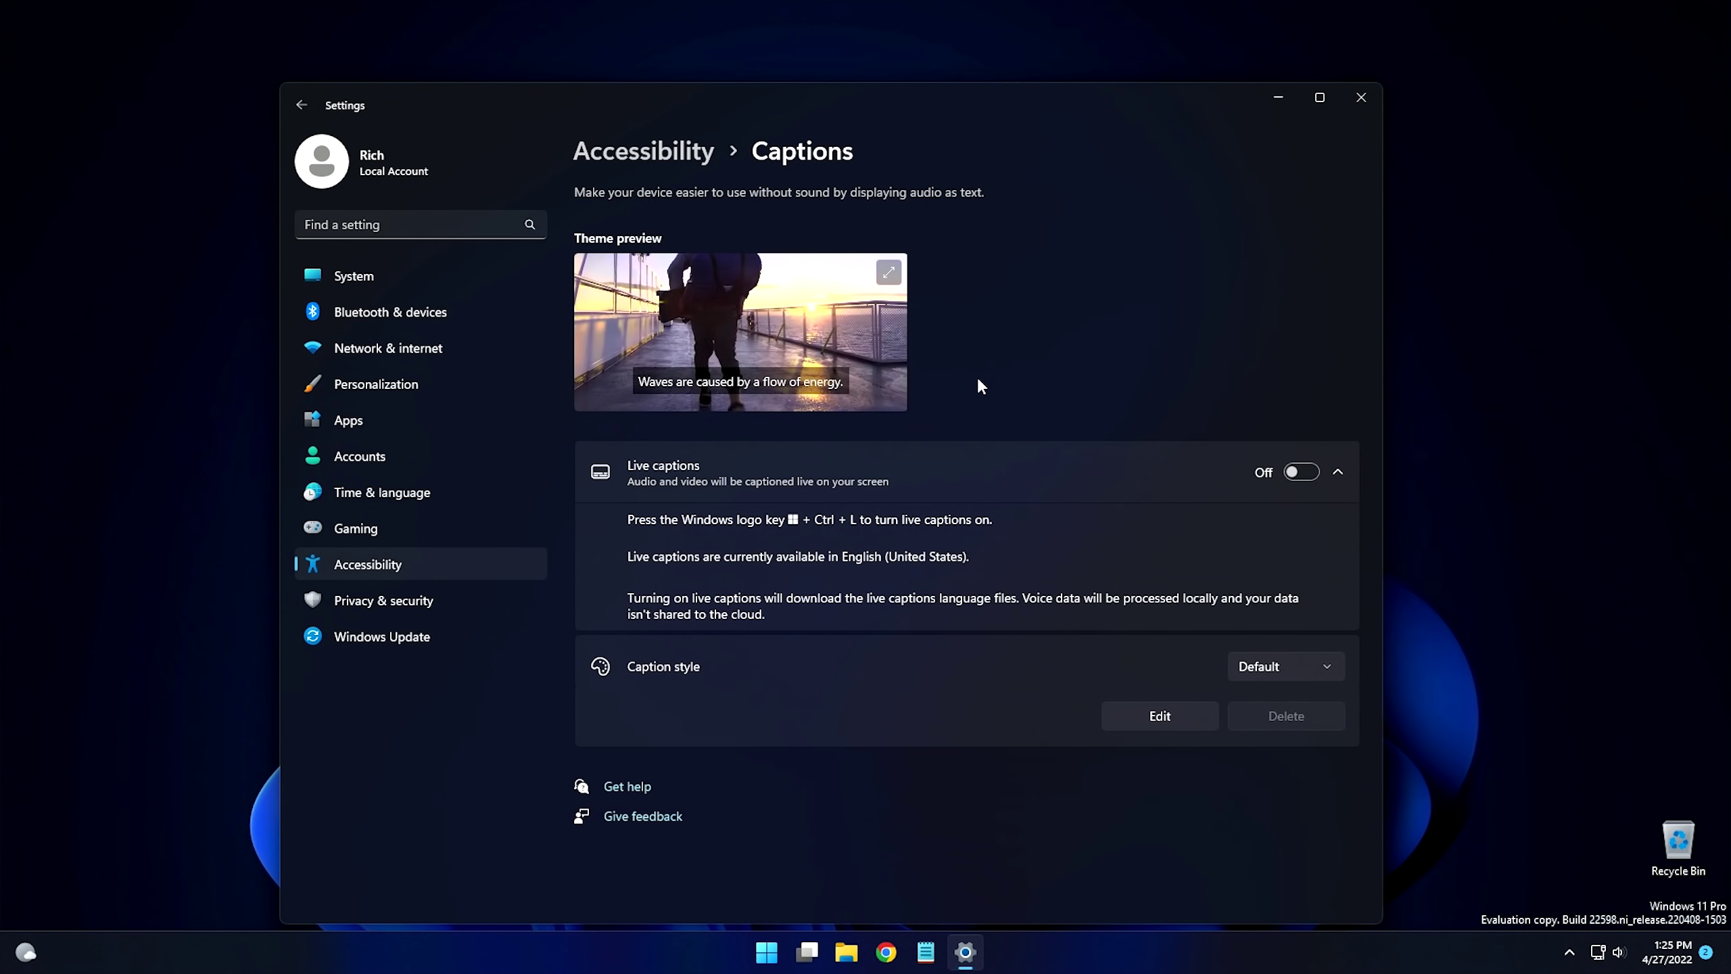
click(1301, 472)
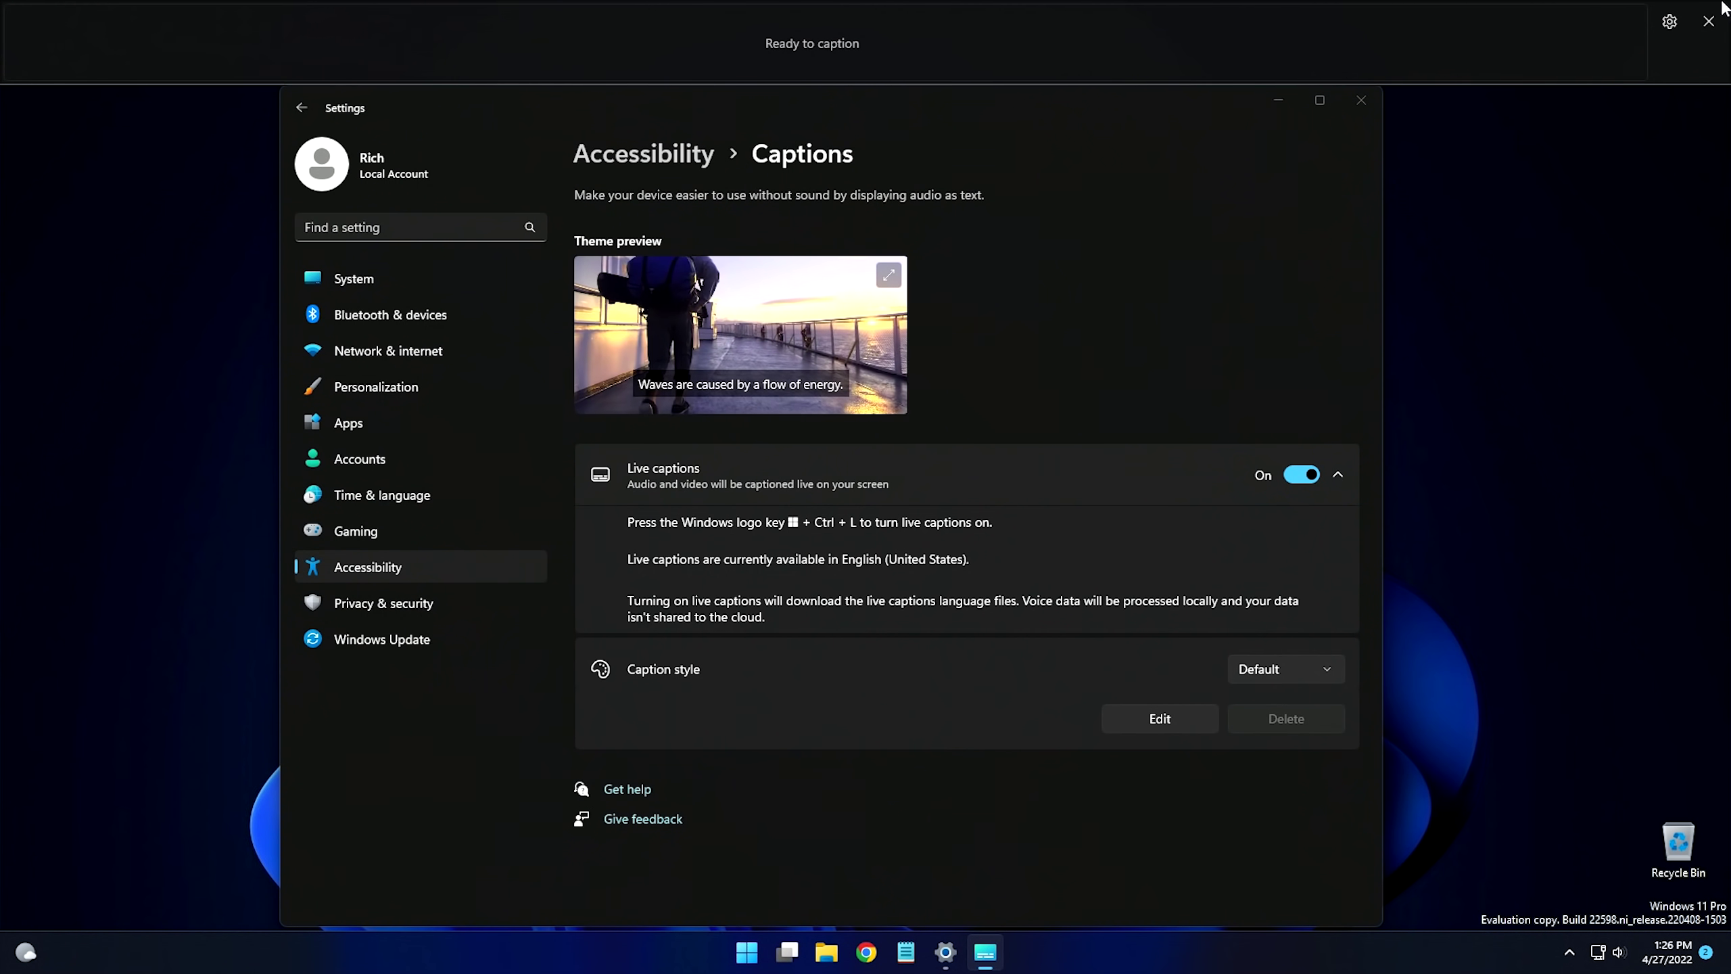
- Set the captions position to Bottom, then Floating on screen, and drag it bottom-right
click(1670, 22)
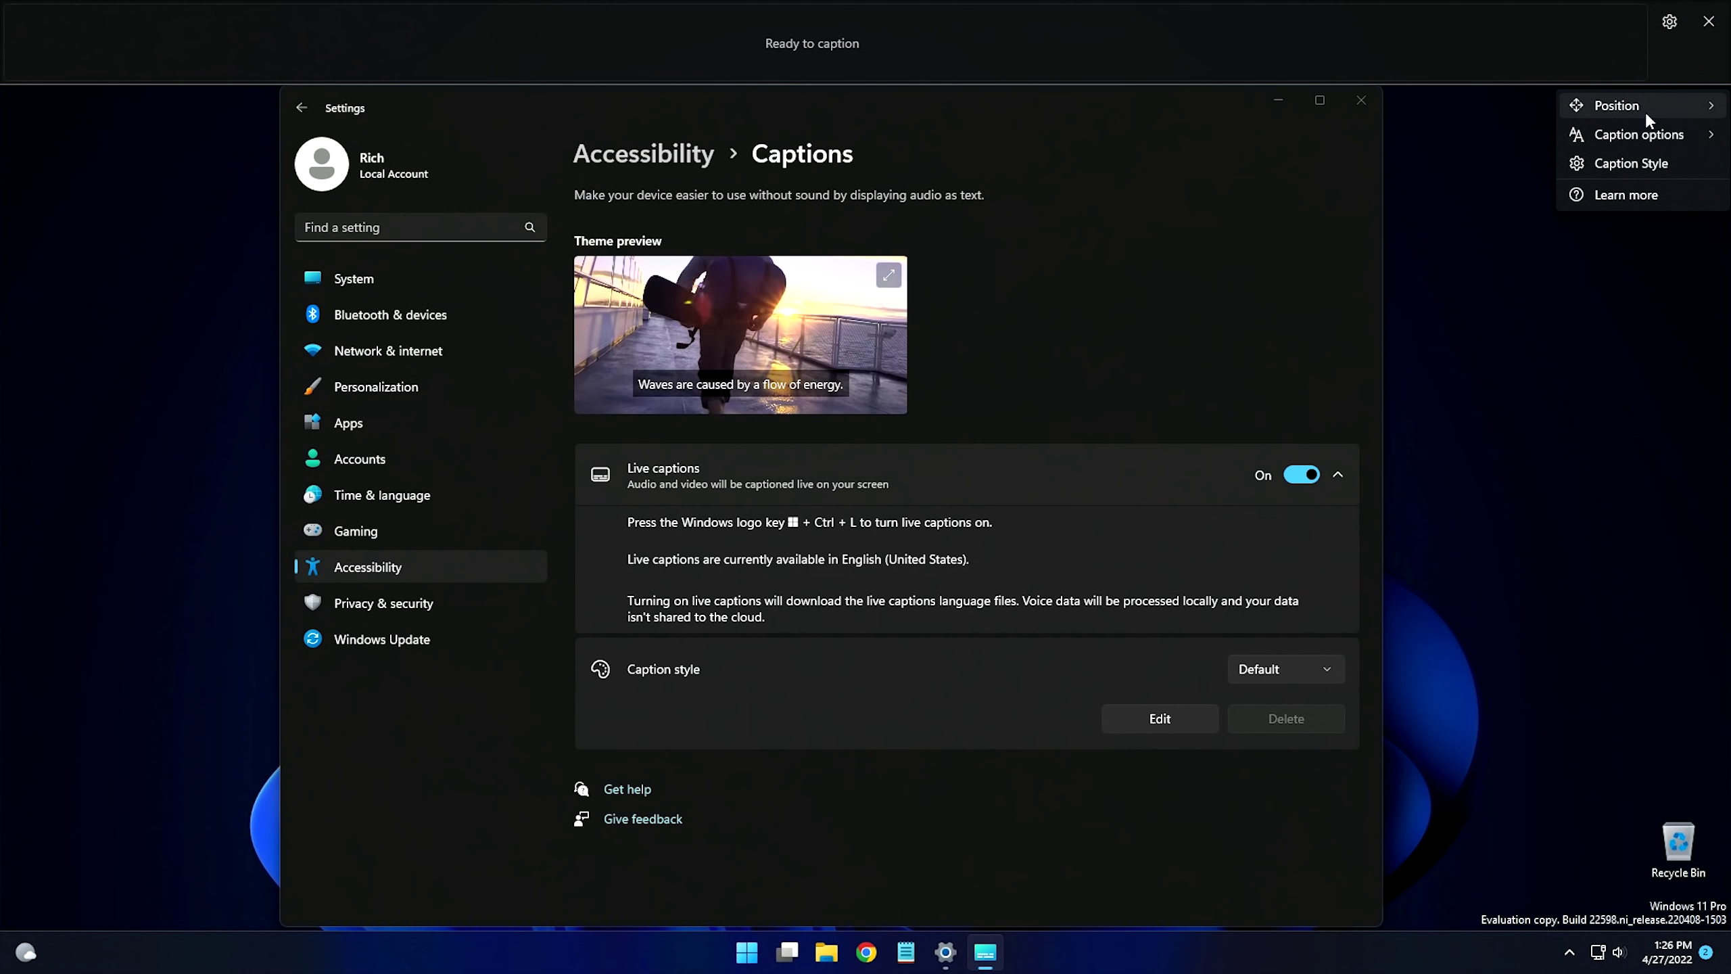
mouse_move(1646, 106)
click(1465, 137)
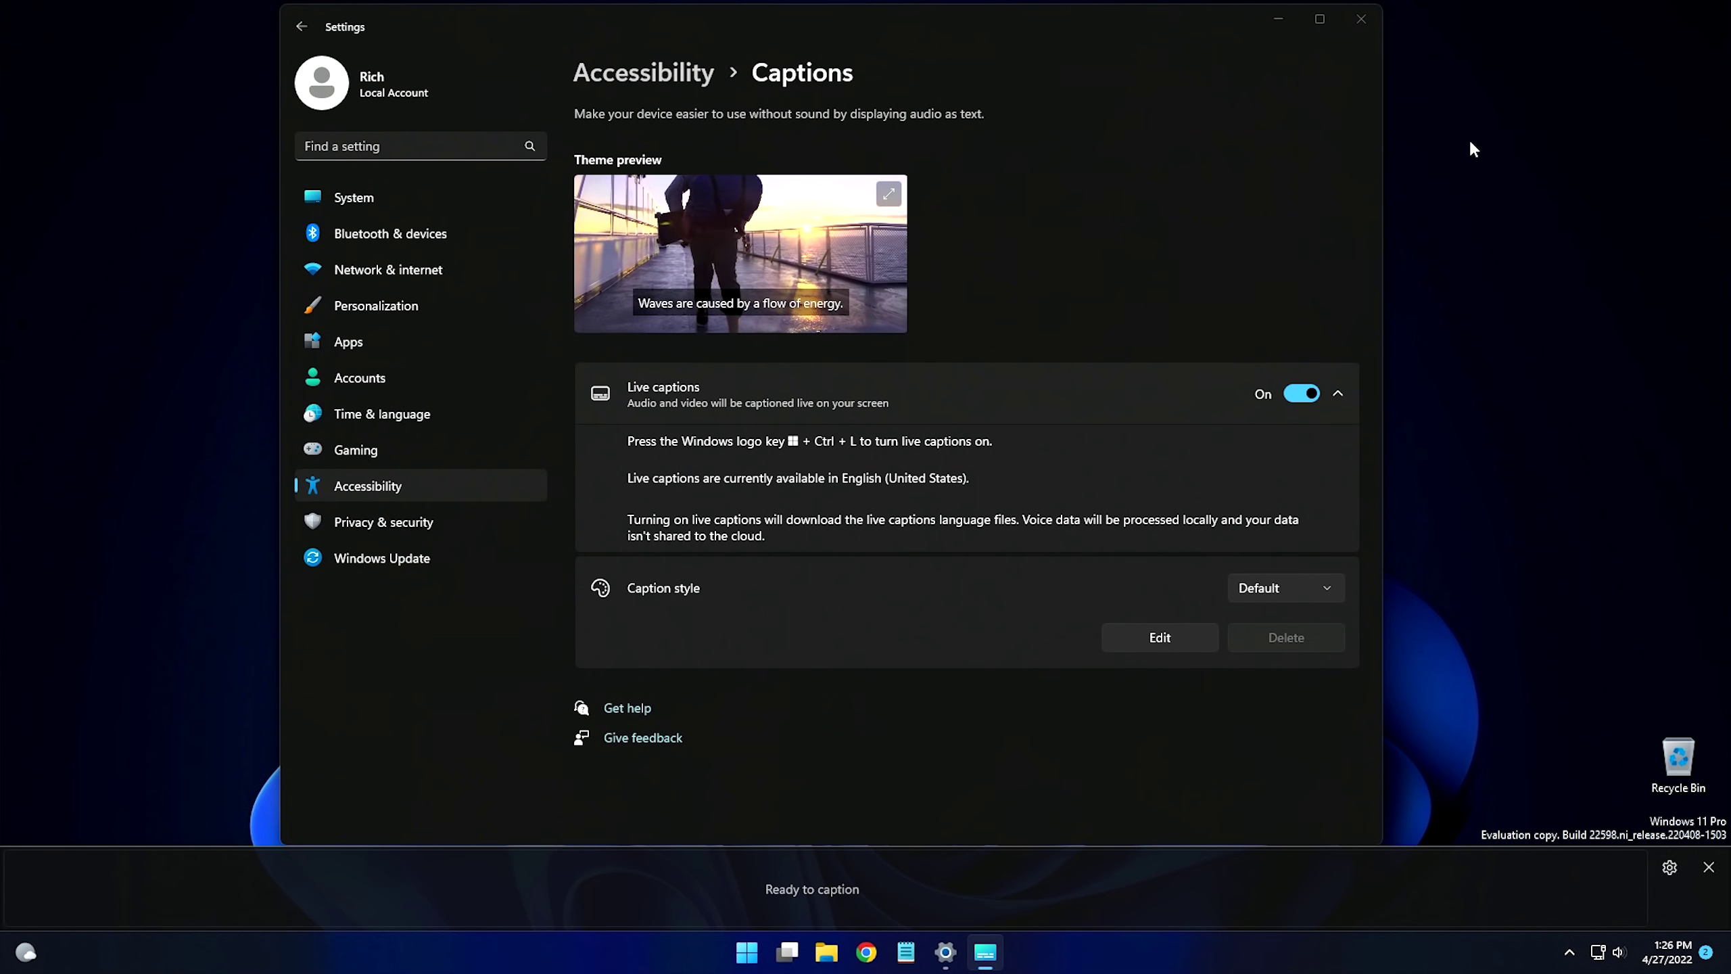
click(1669, 866)
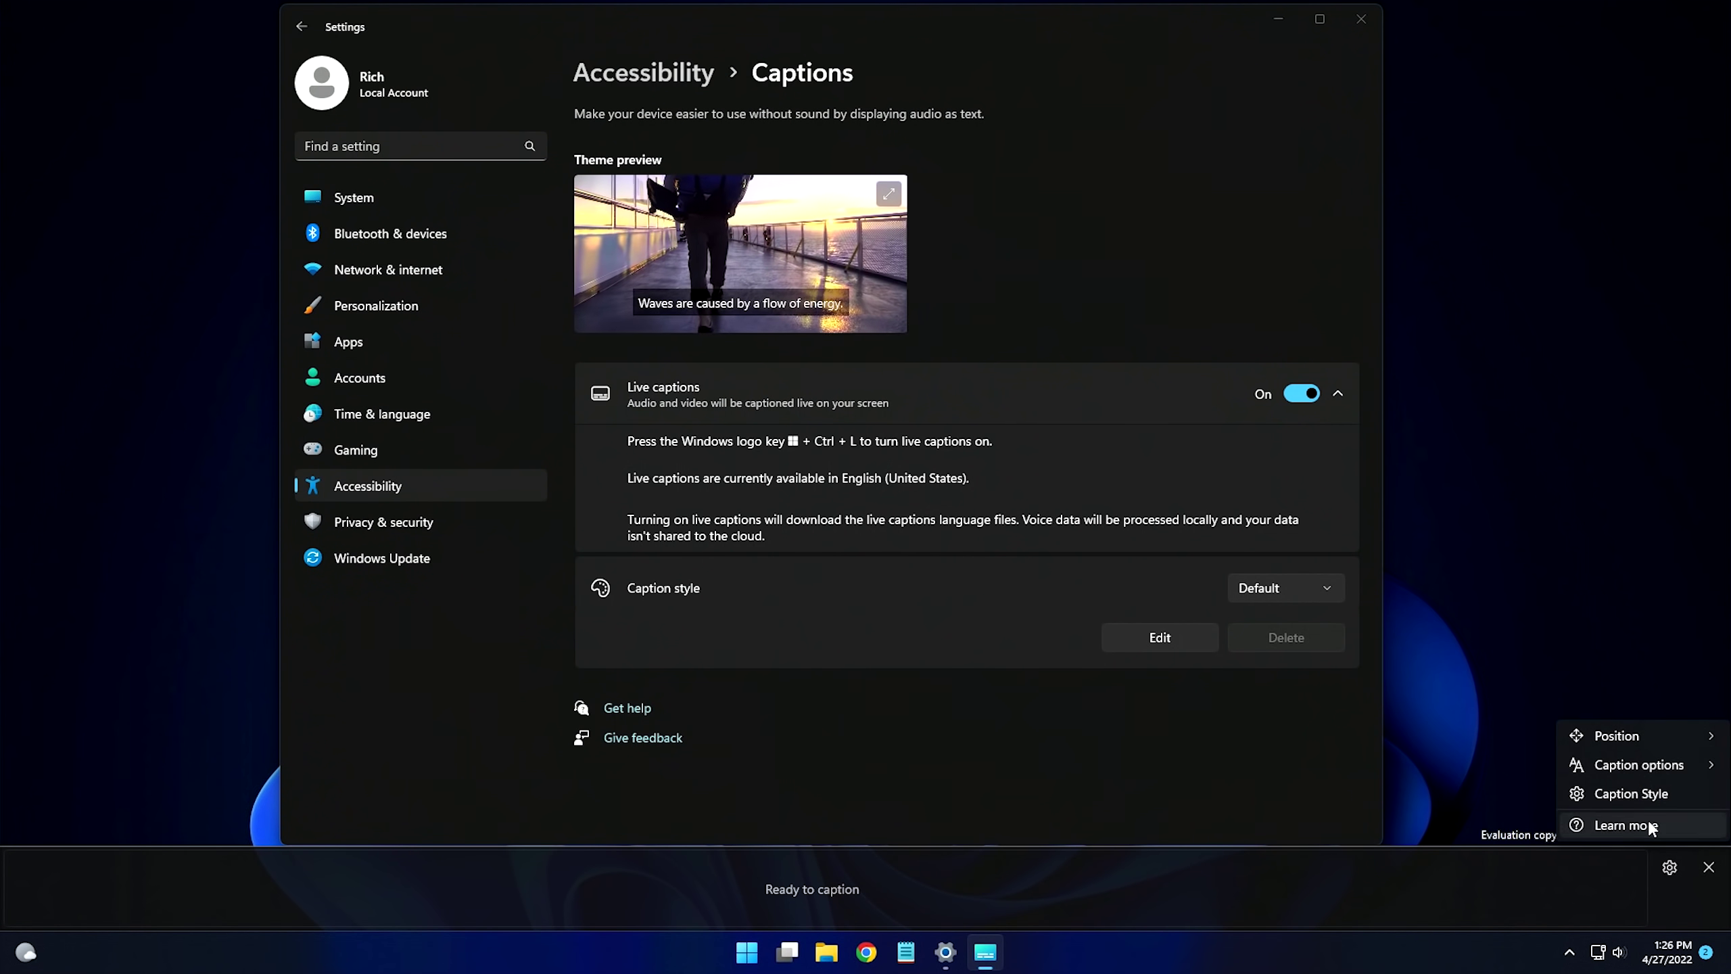
mouse_move(1648, 735)
click(1490, 799)
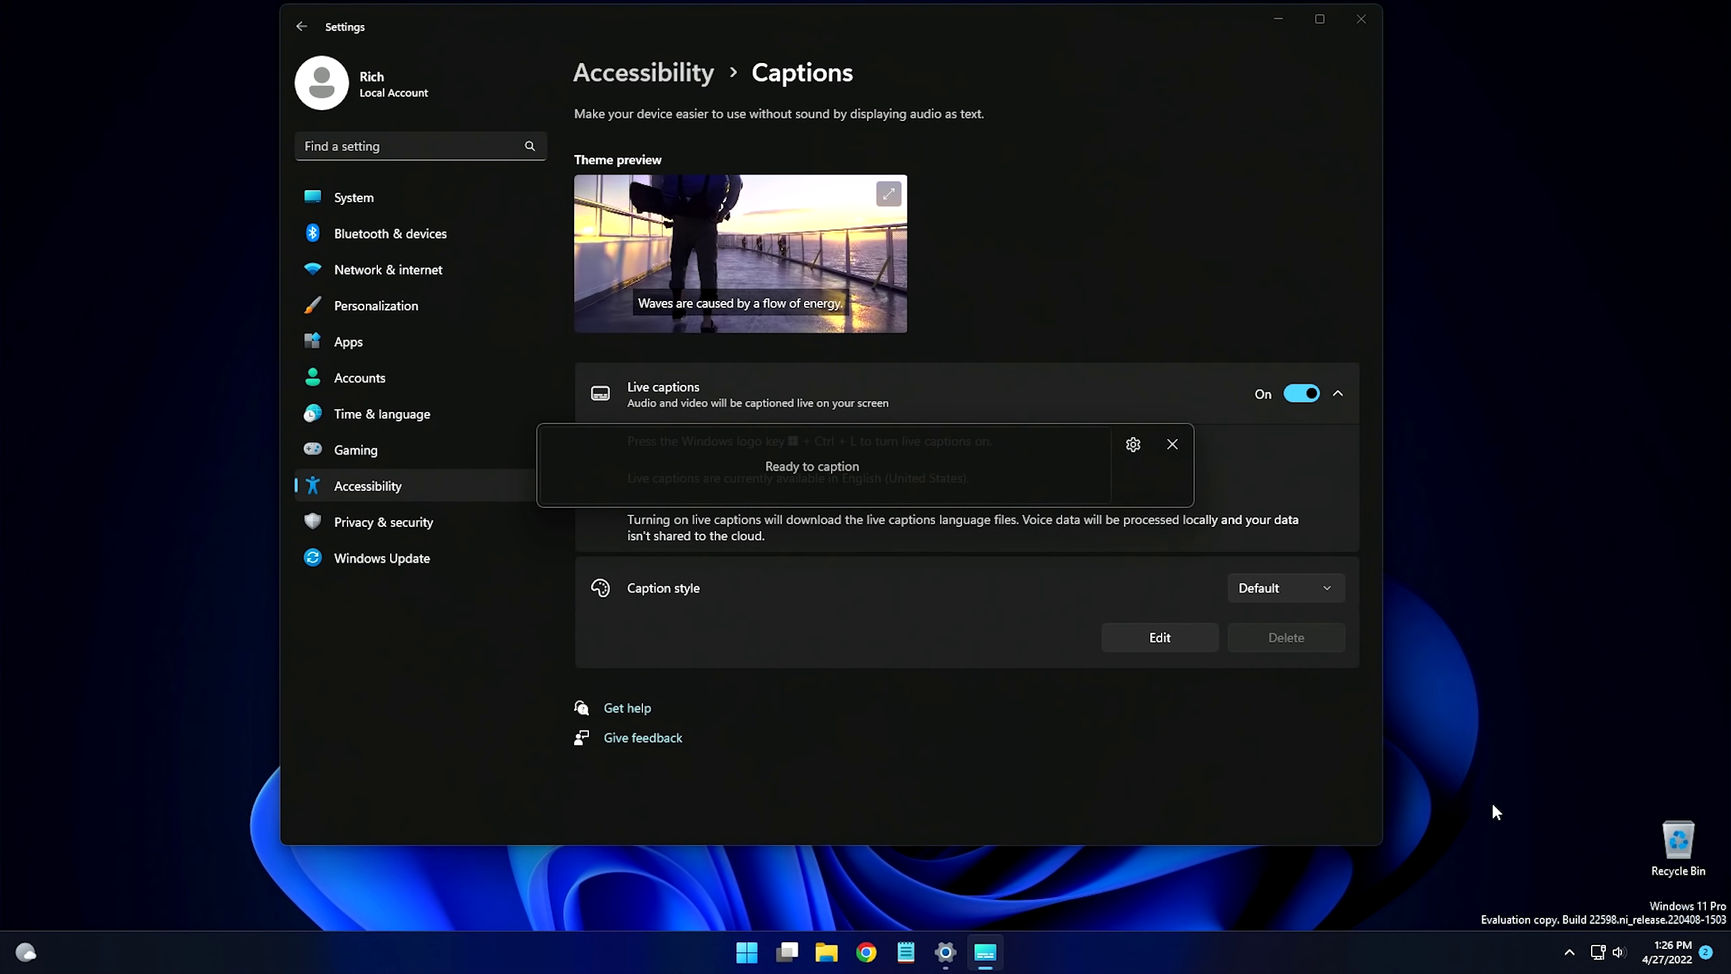
drag(955, 446, 1433, 765)
- Minimise Settings and rerun the 'youtube cybercpu' search in Google Chrome
click(1273, 19)
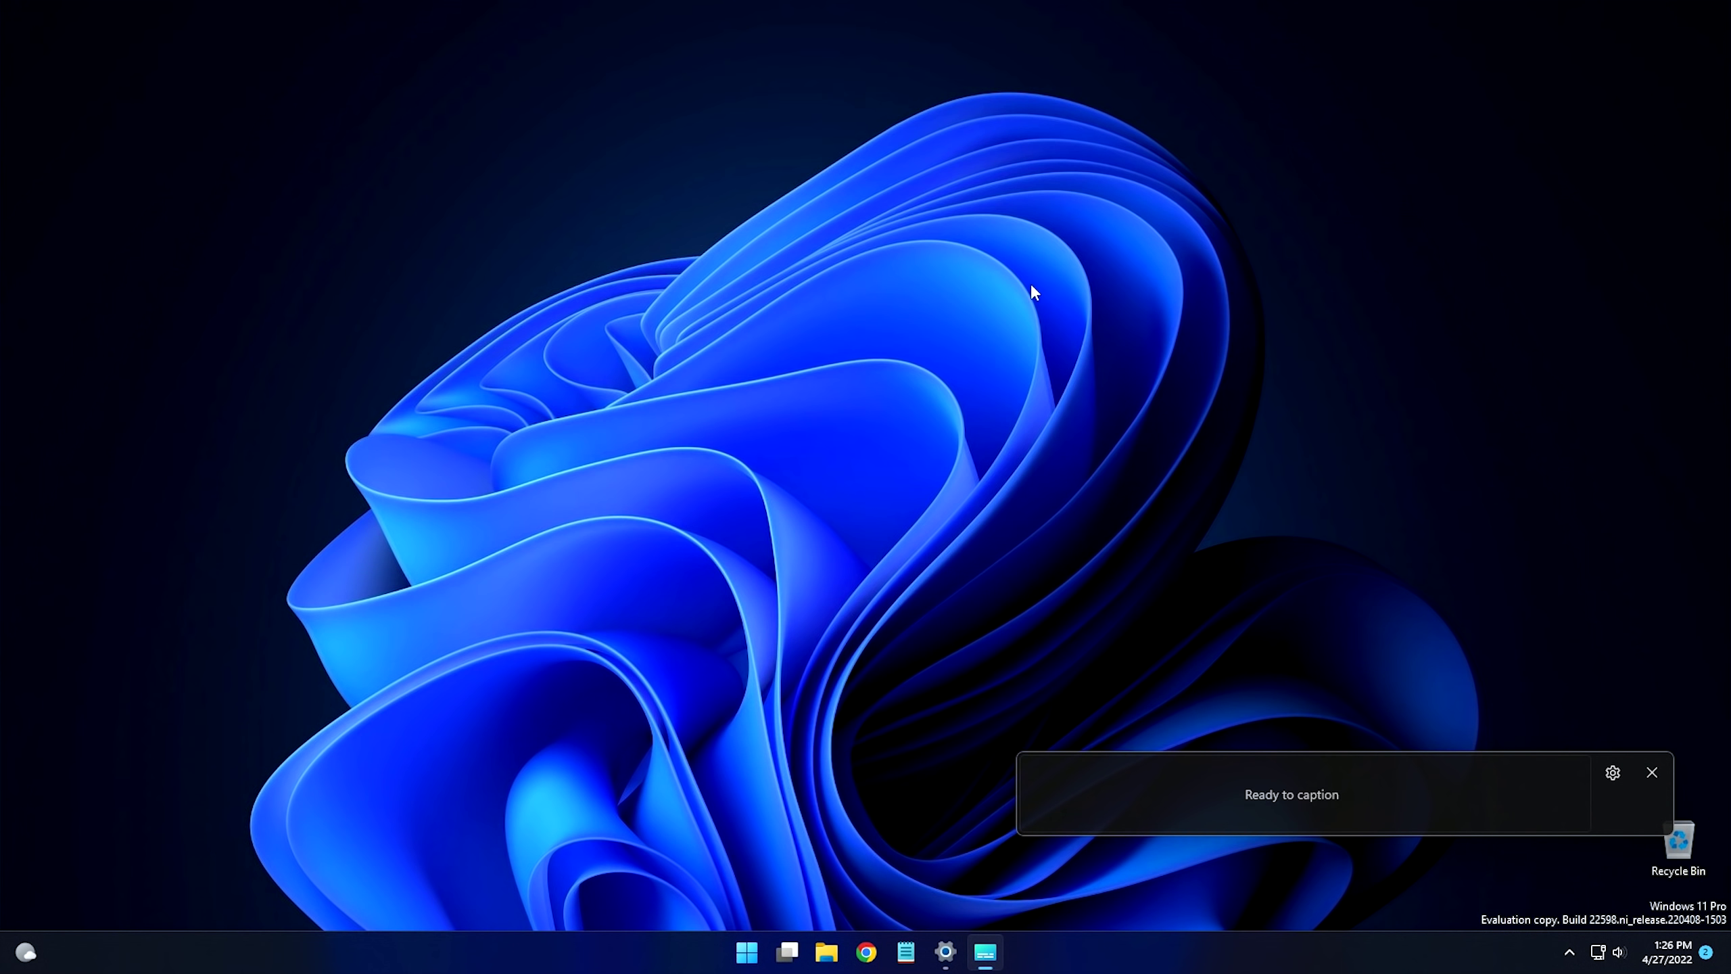
click(878, 955)
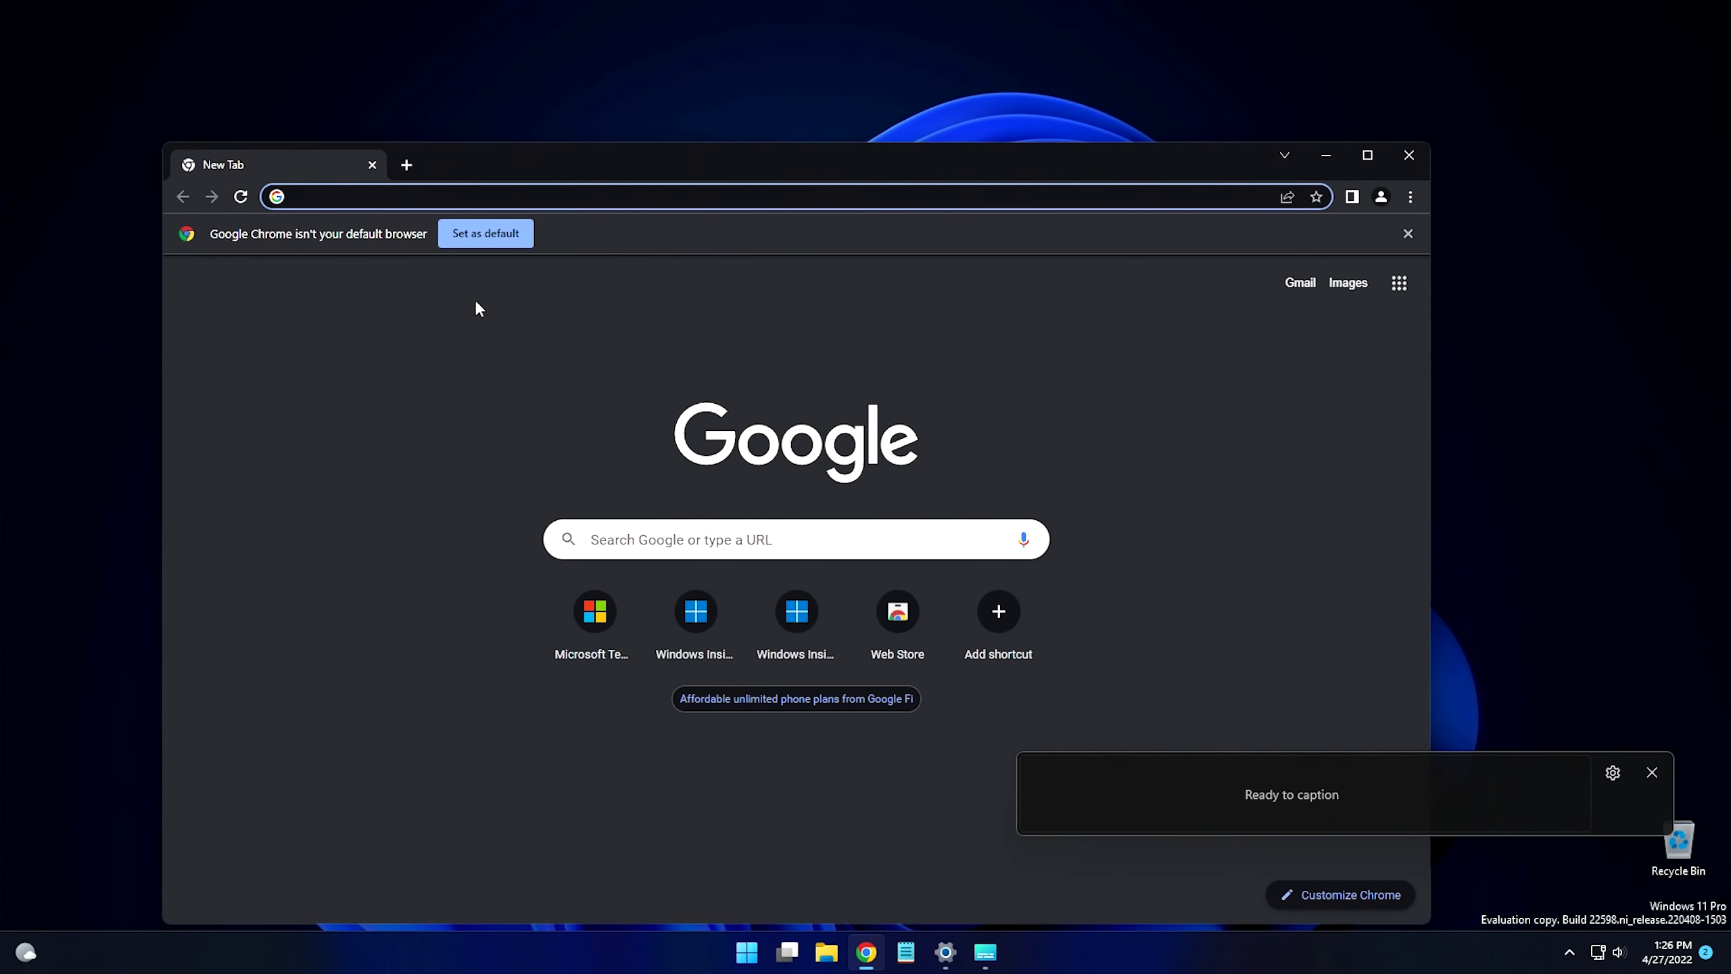
click(442, 197)
click(356, 242)
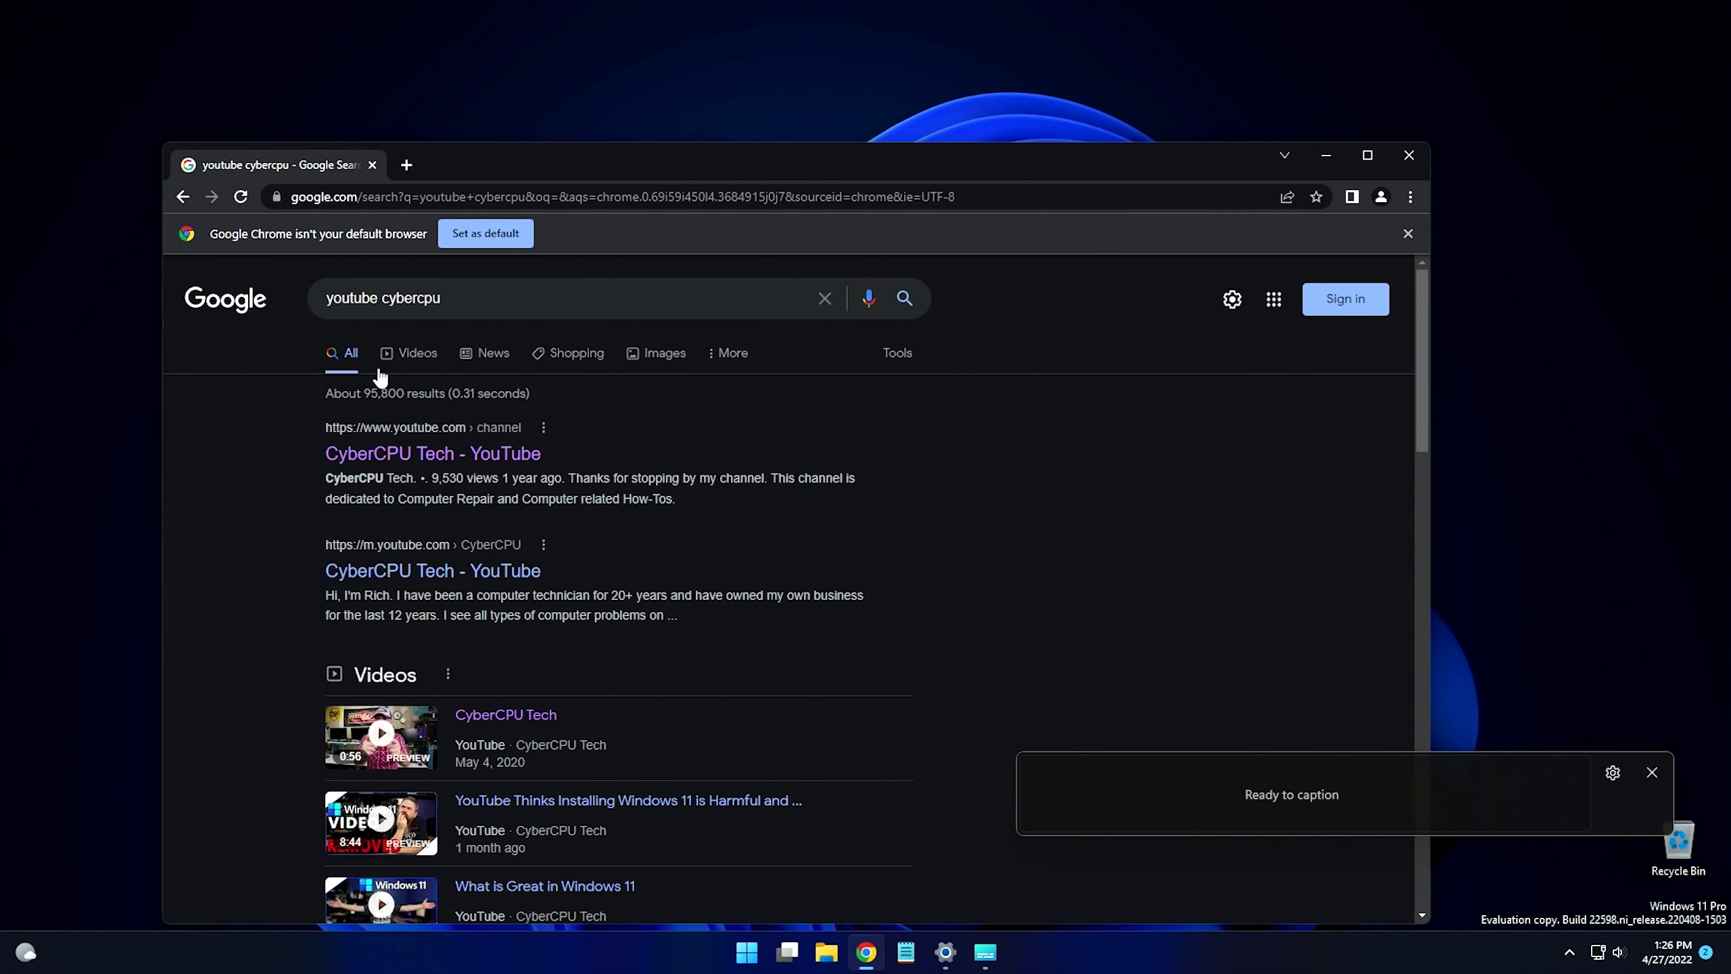
- Play the CyberCPU Tech video with the volume adjusted, then close the live captions box
click(512, 716)
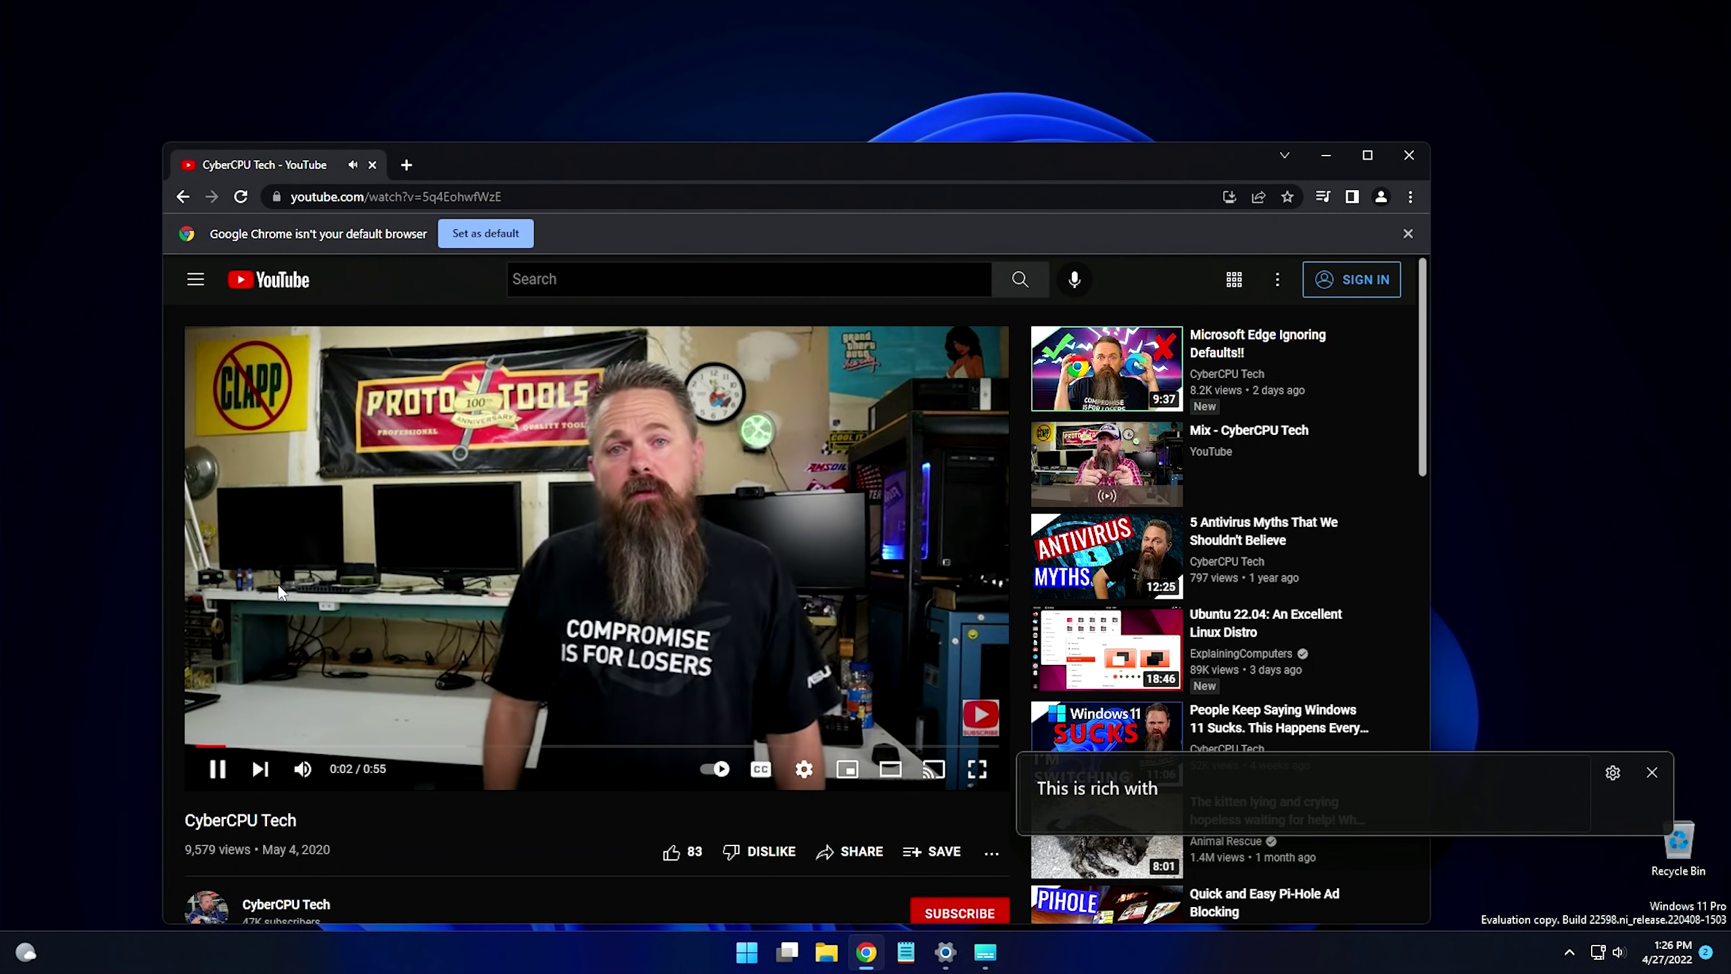
key(XF86AudioLowerVolume)
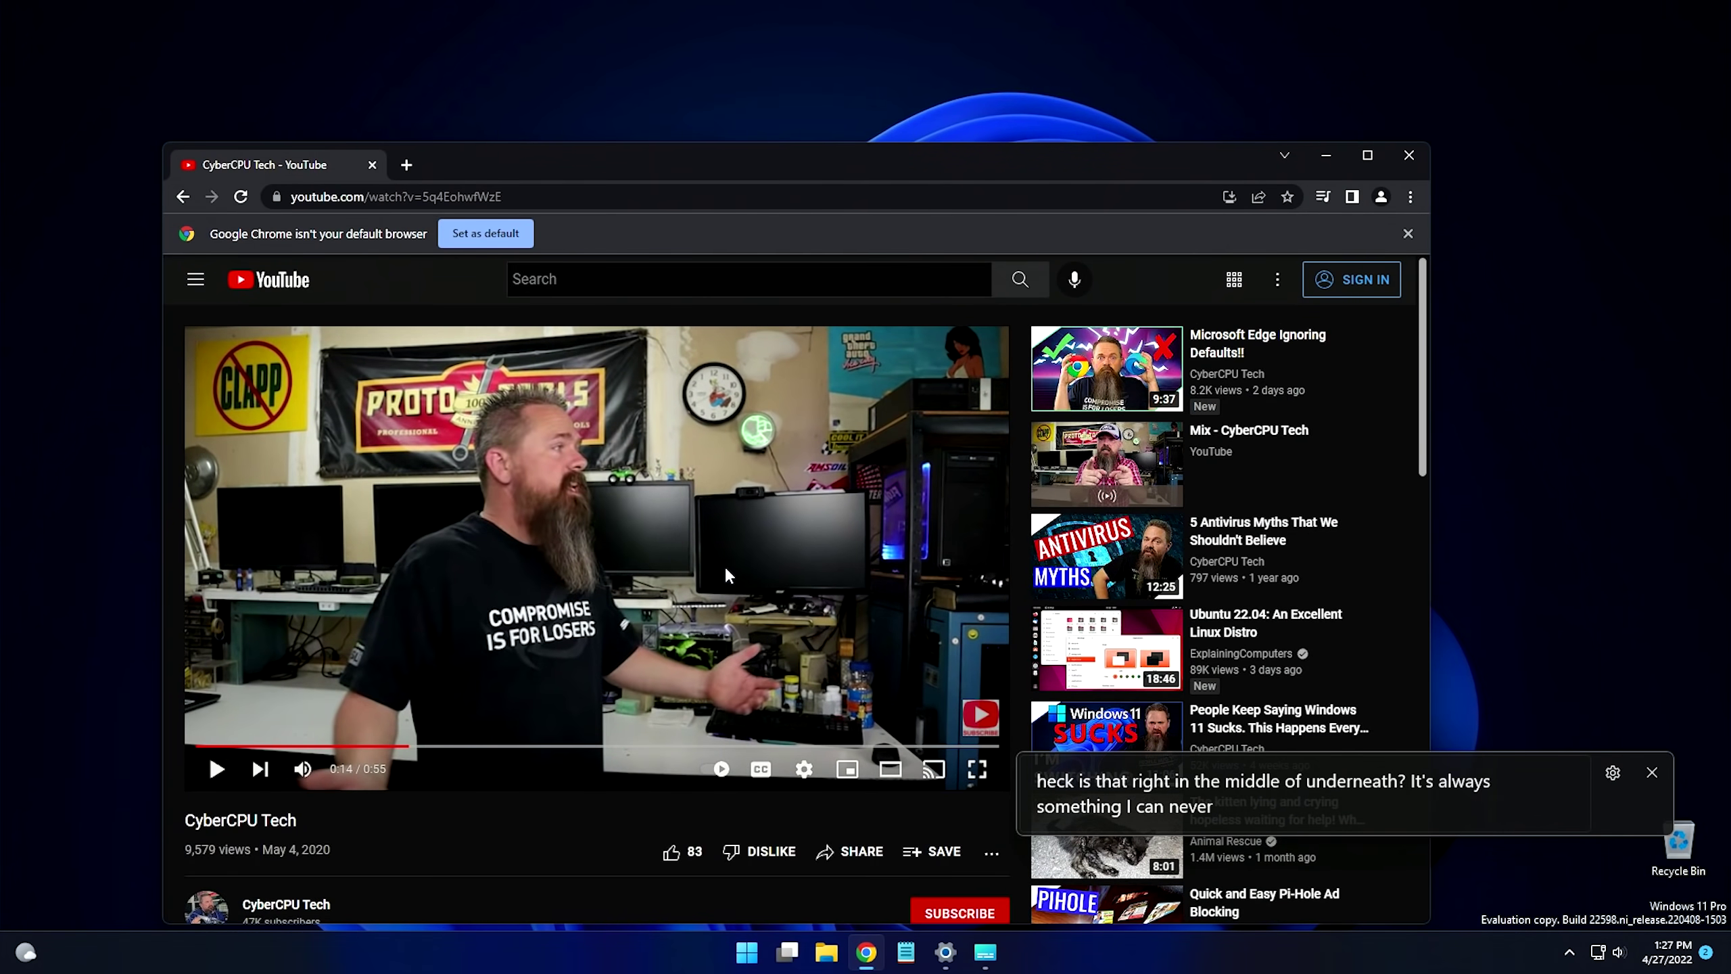
click(1652, 772)
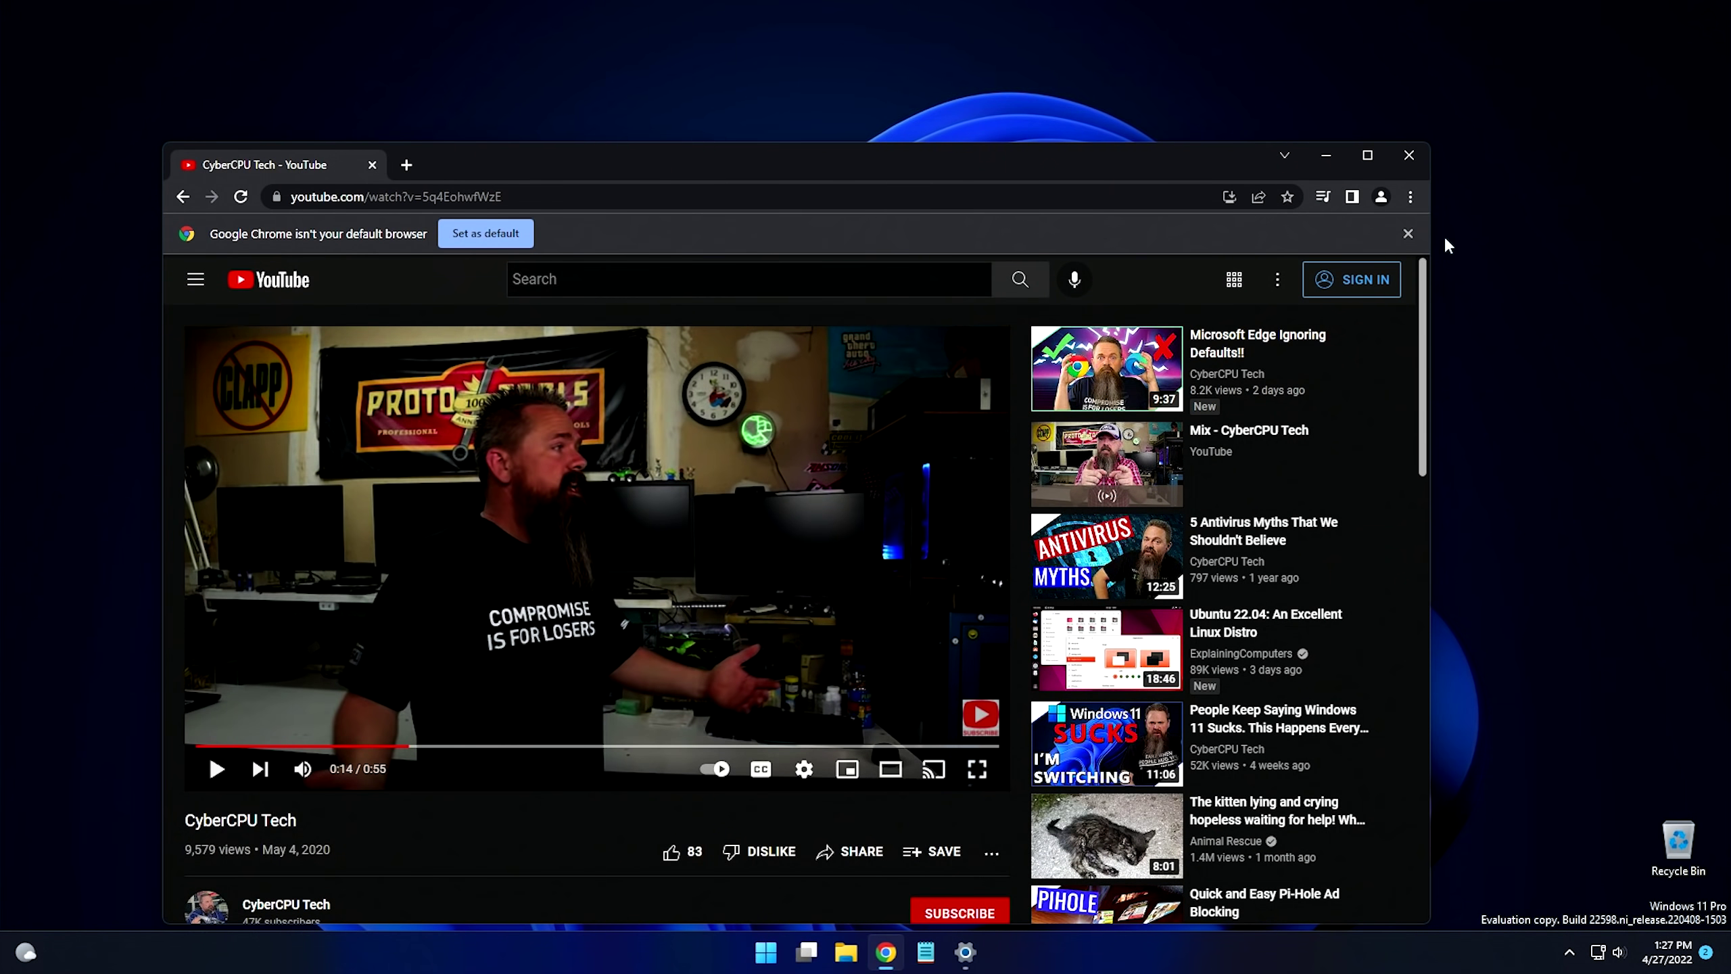
- Close Chrome, open Task Manager from the Start button's right-click menu and drag it toward centre
click(1409, 154)
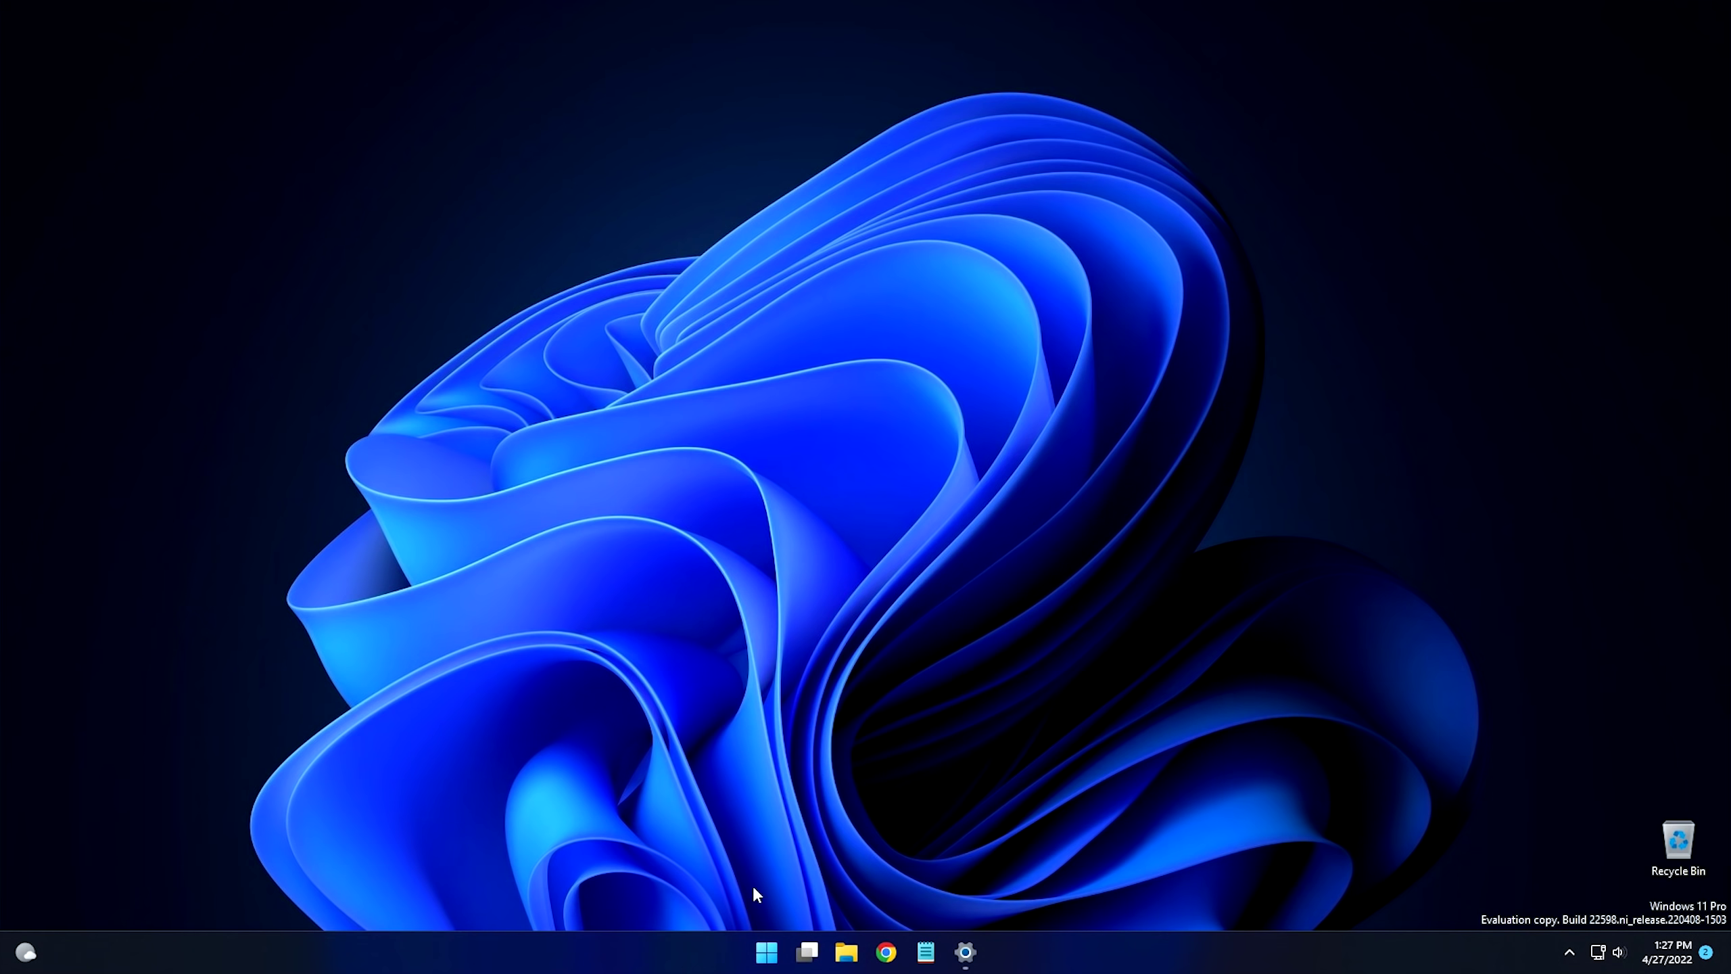
right_click(765, 950)
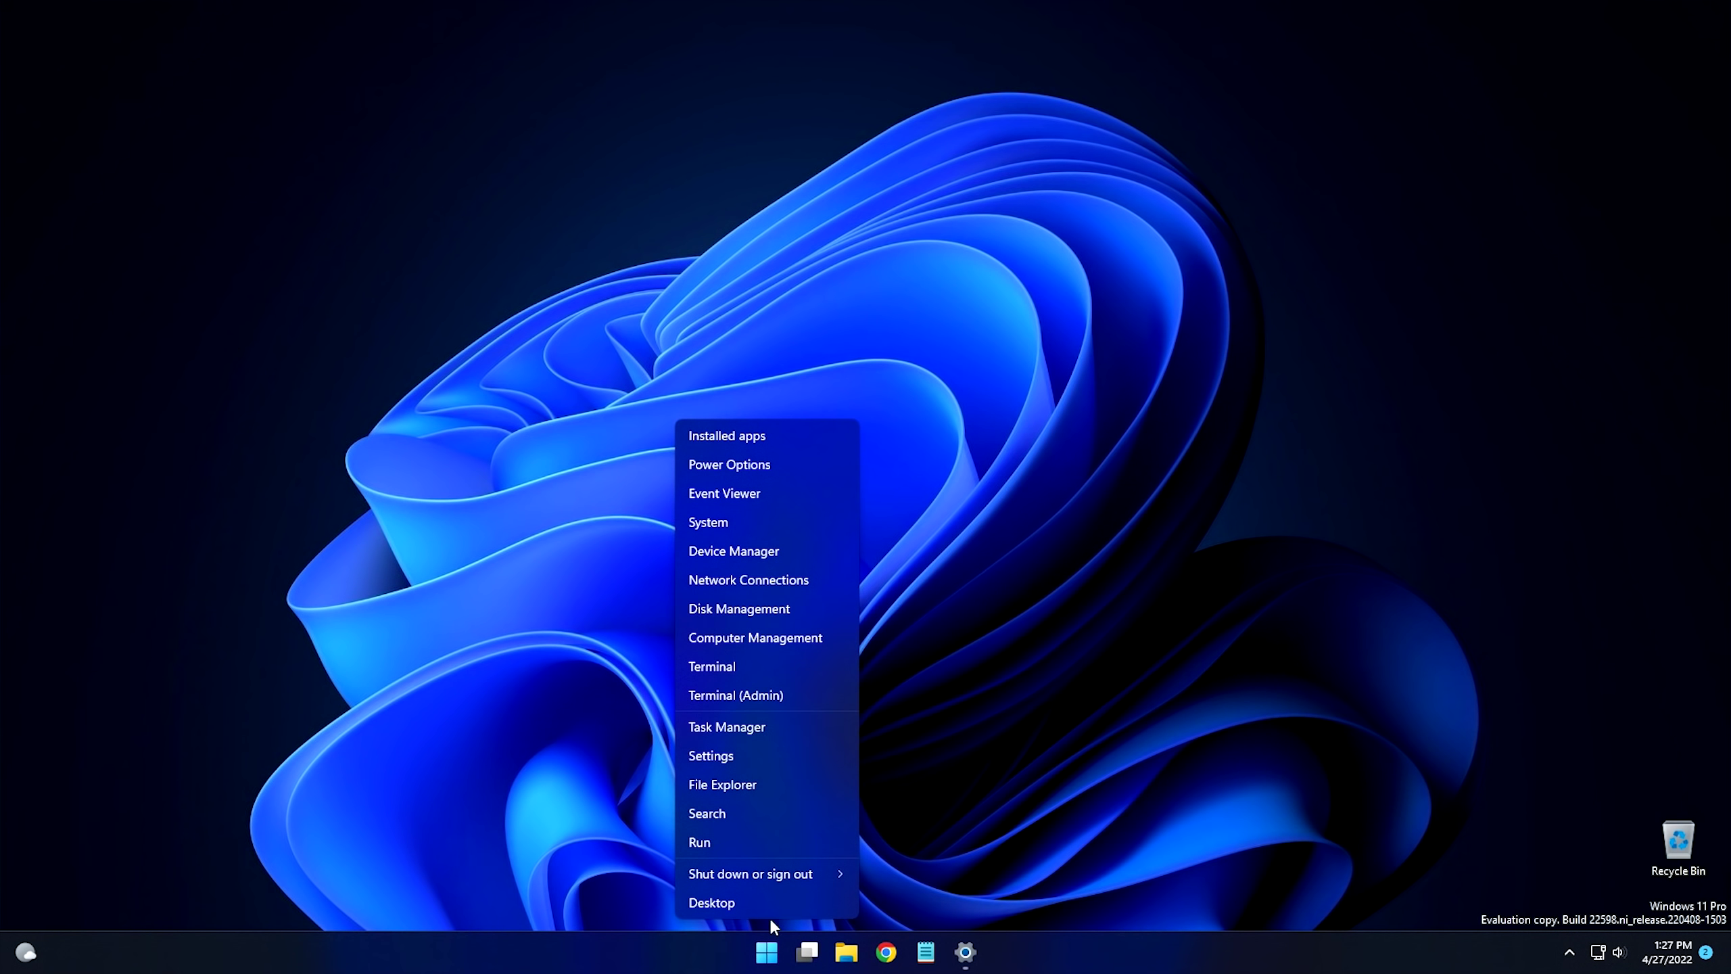
click(773, 727)
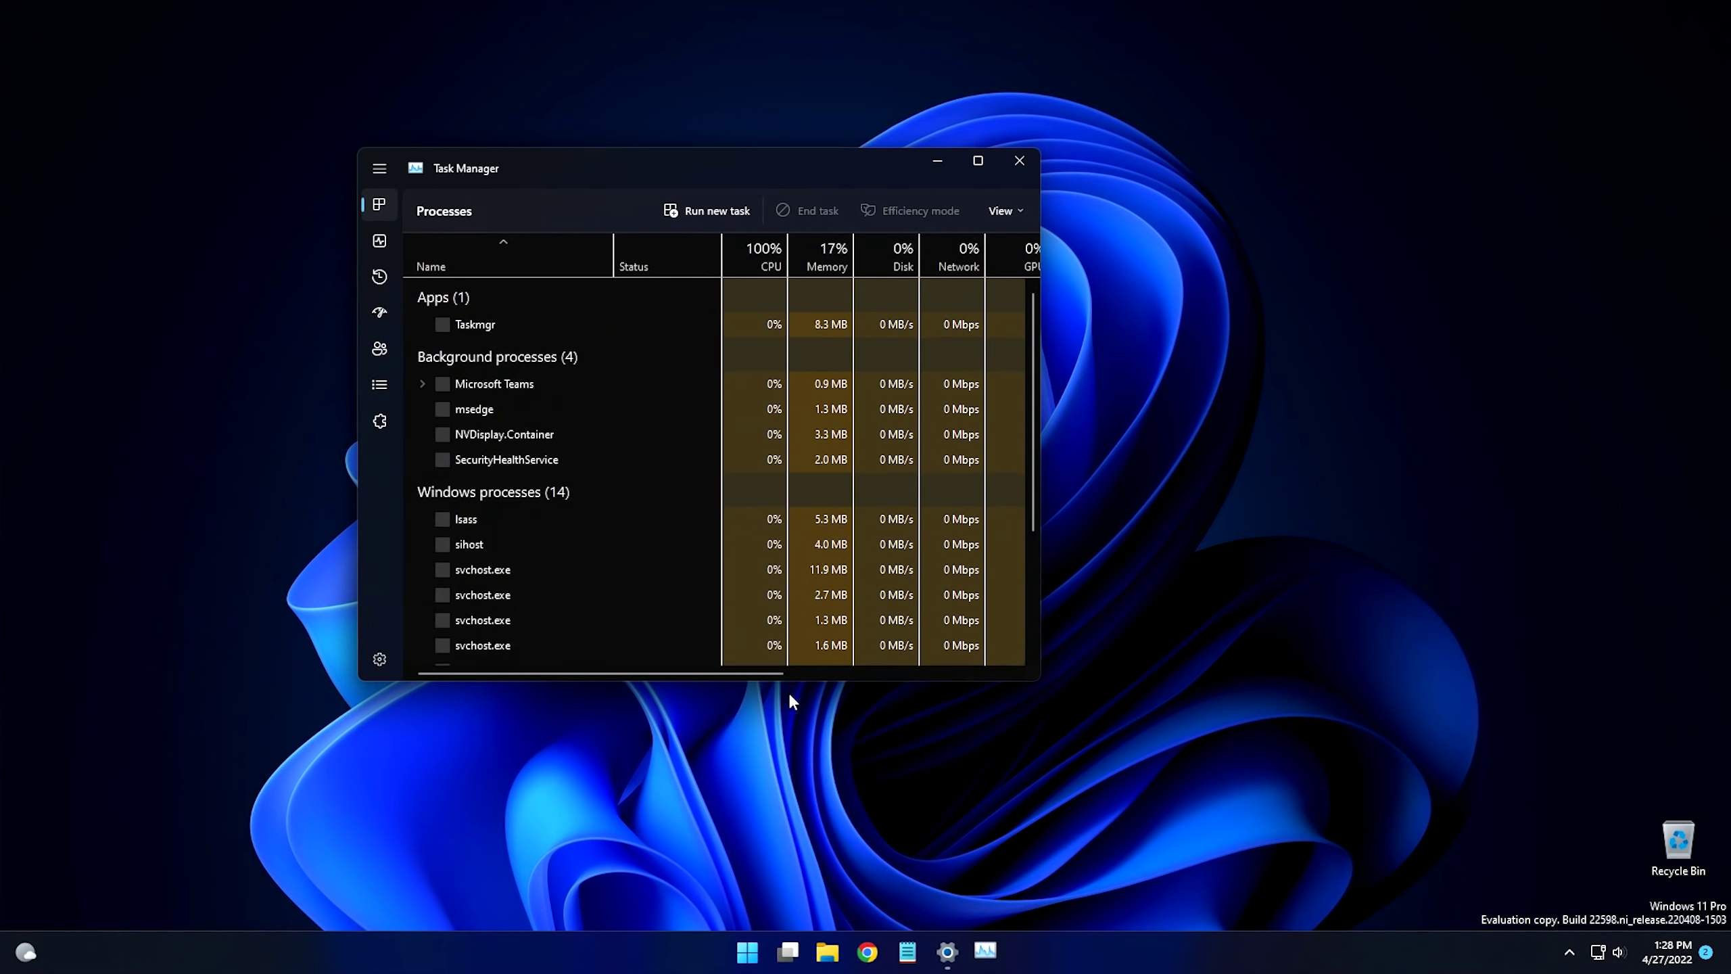
drag(643, 181, 863, 197)
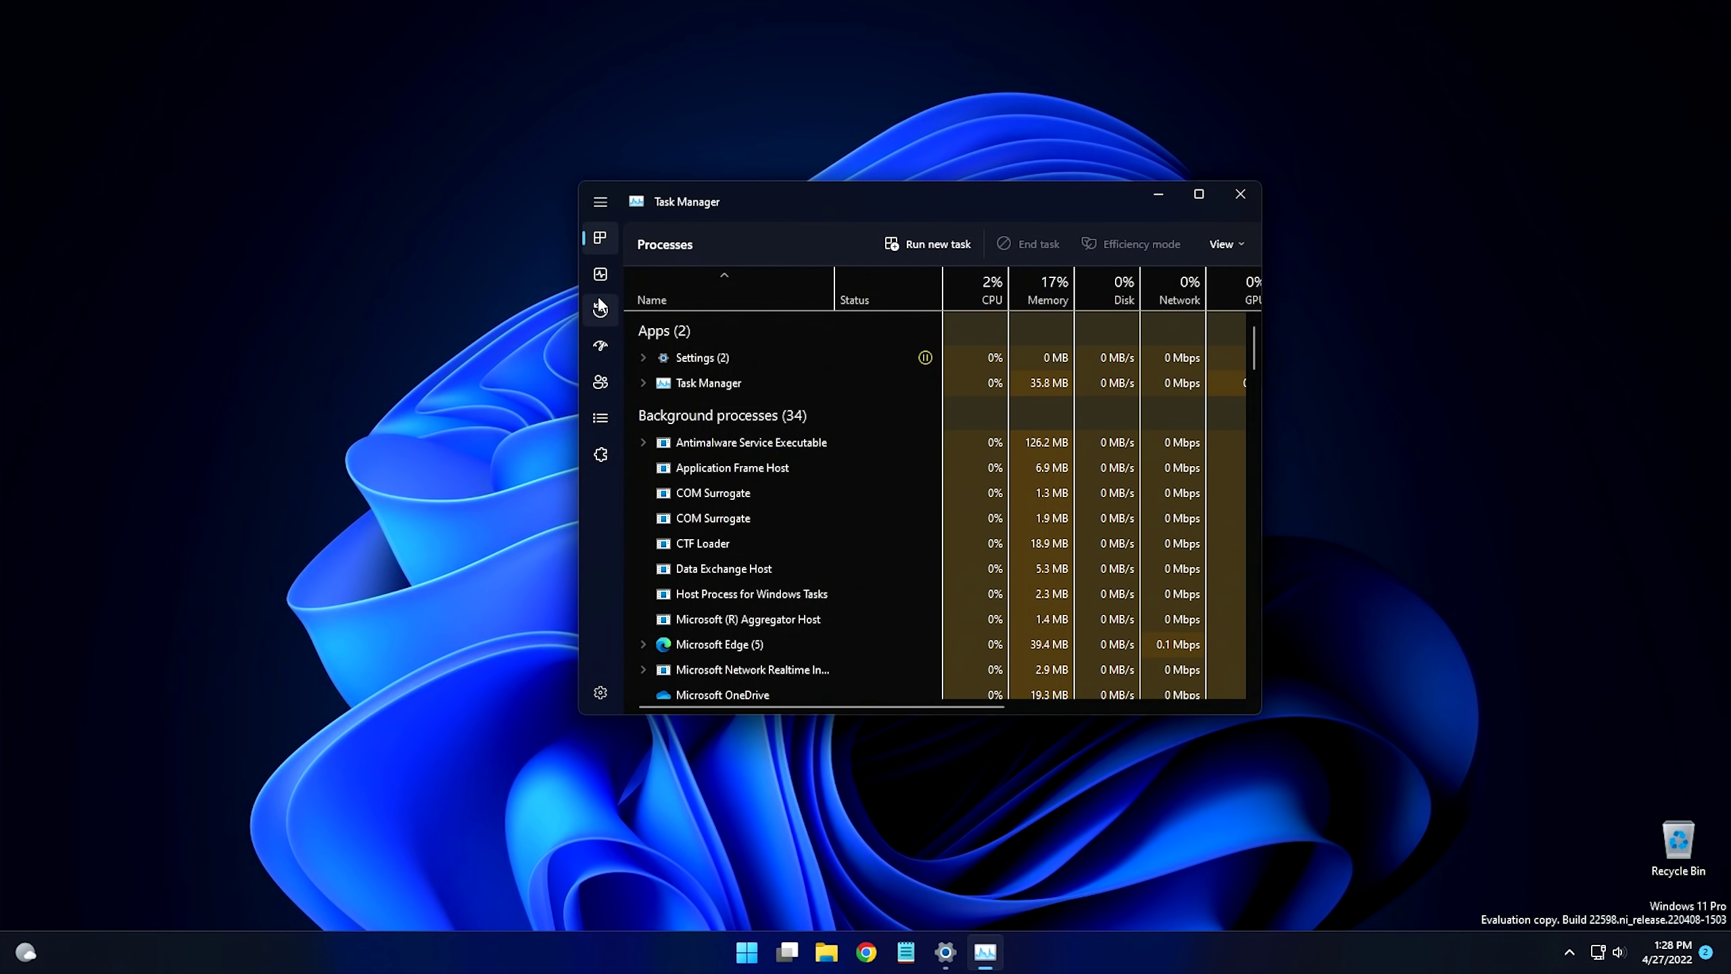
- View Performance, expand and collapse the navigation pane, then return to the Processes list
click(600, 276)
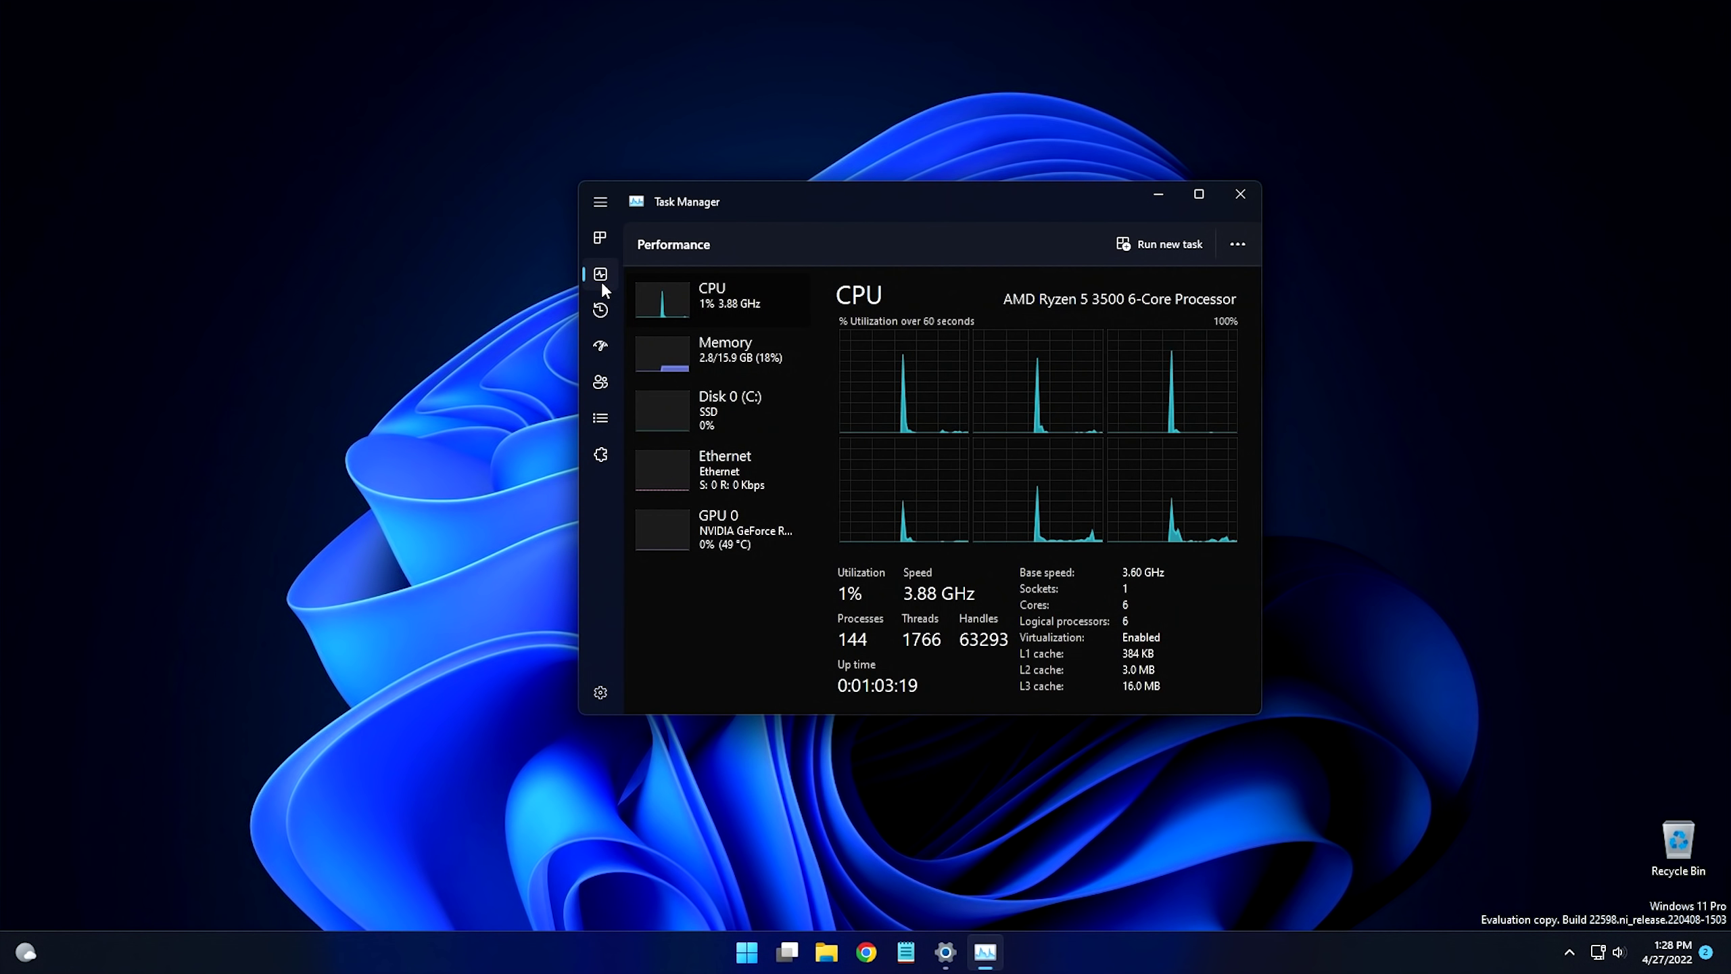
click(599, 199)
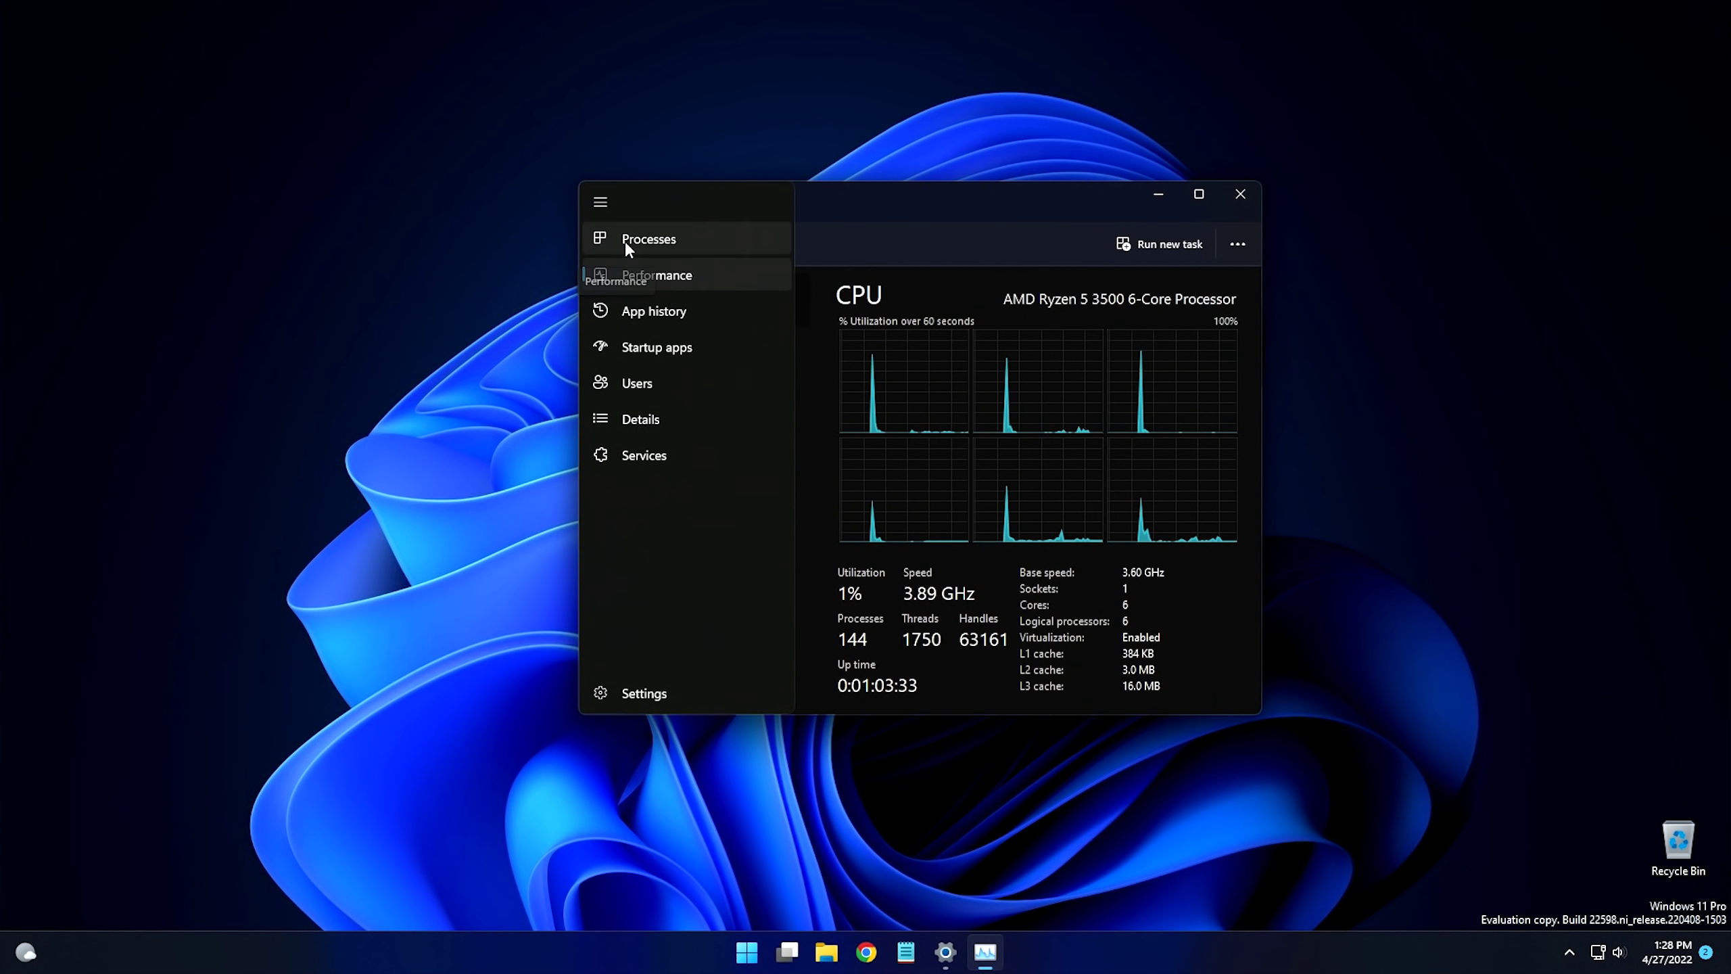
click(599, 205)
click(601, 254)
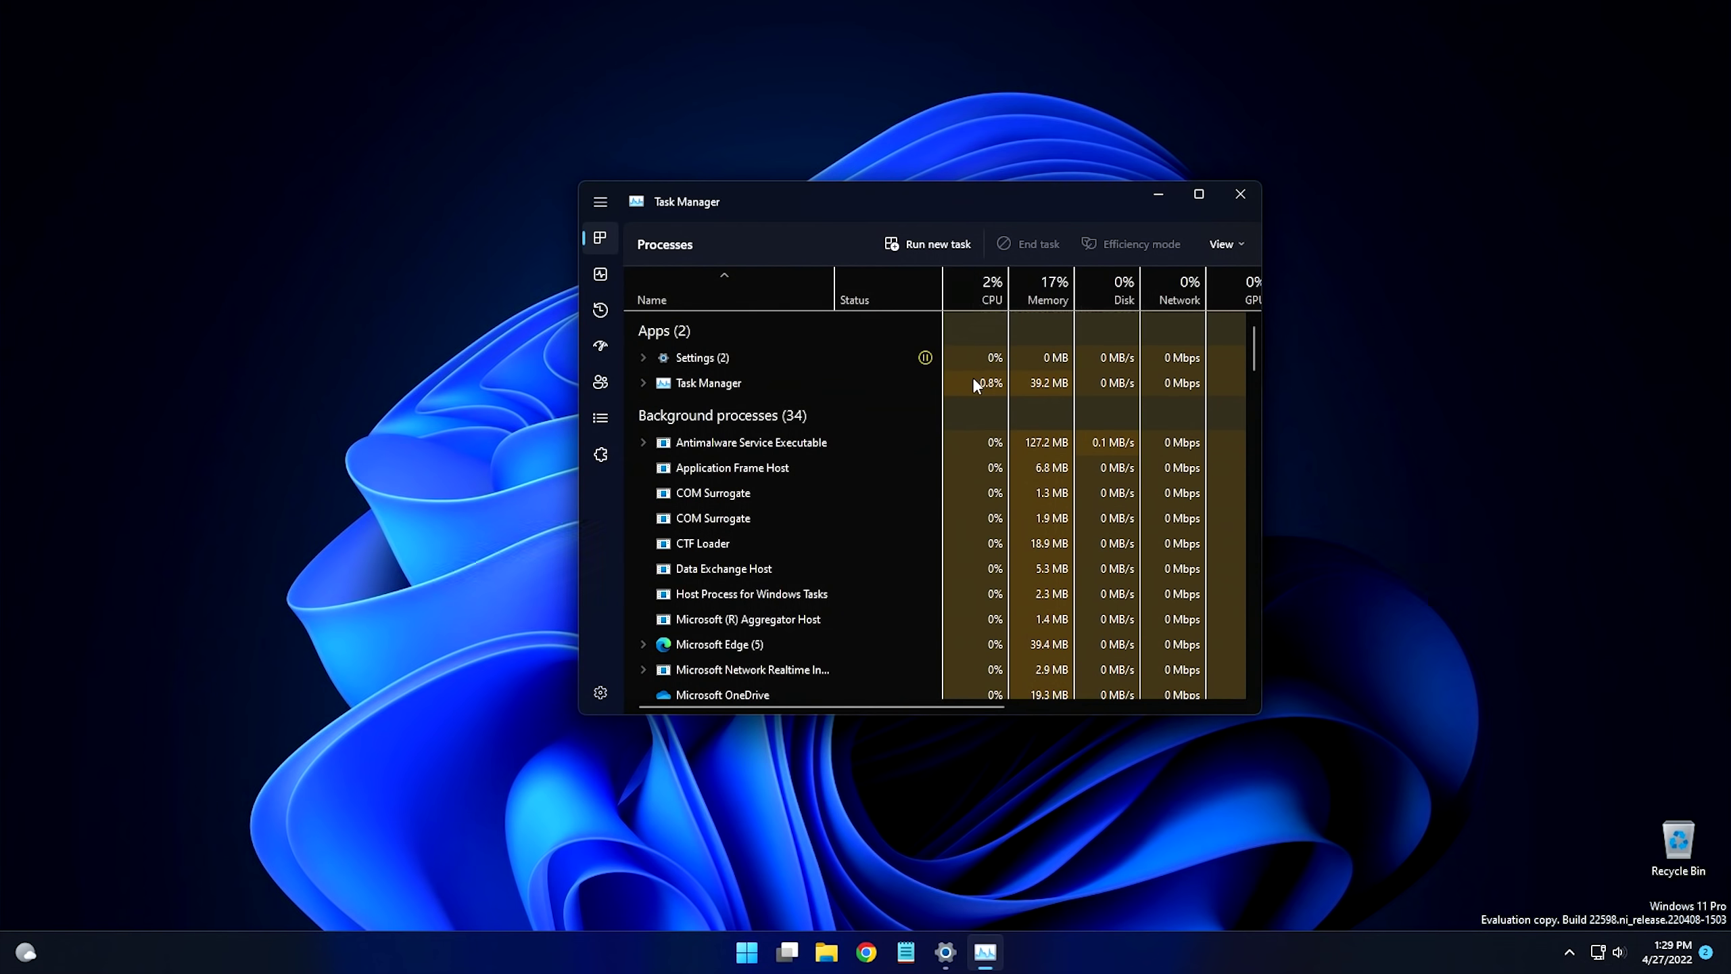
- Turn on Efficiency mode for Microsoft OneDrive and confirm it in the dialog
scroll(803, 600, down, 1)
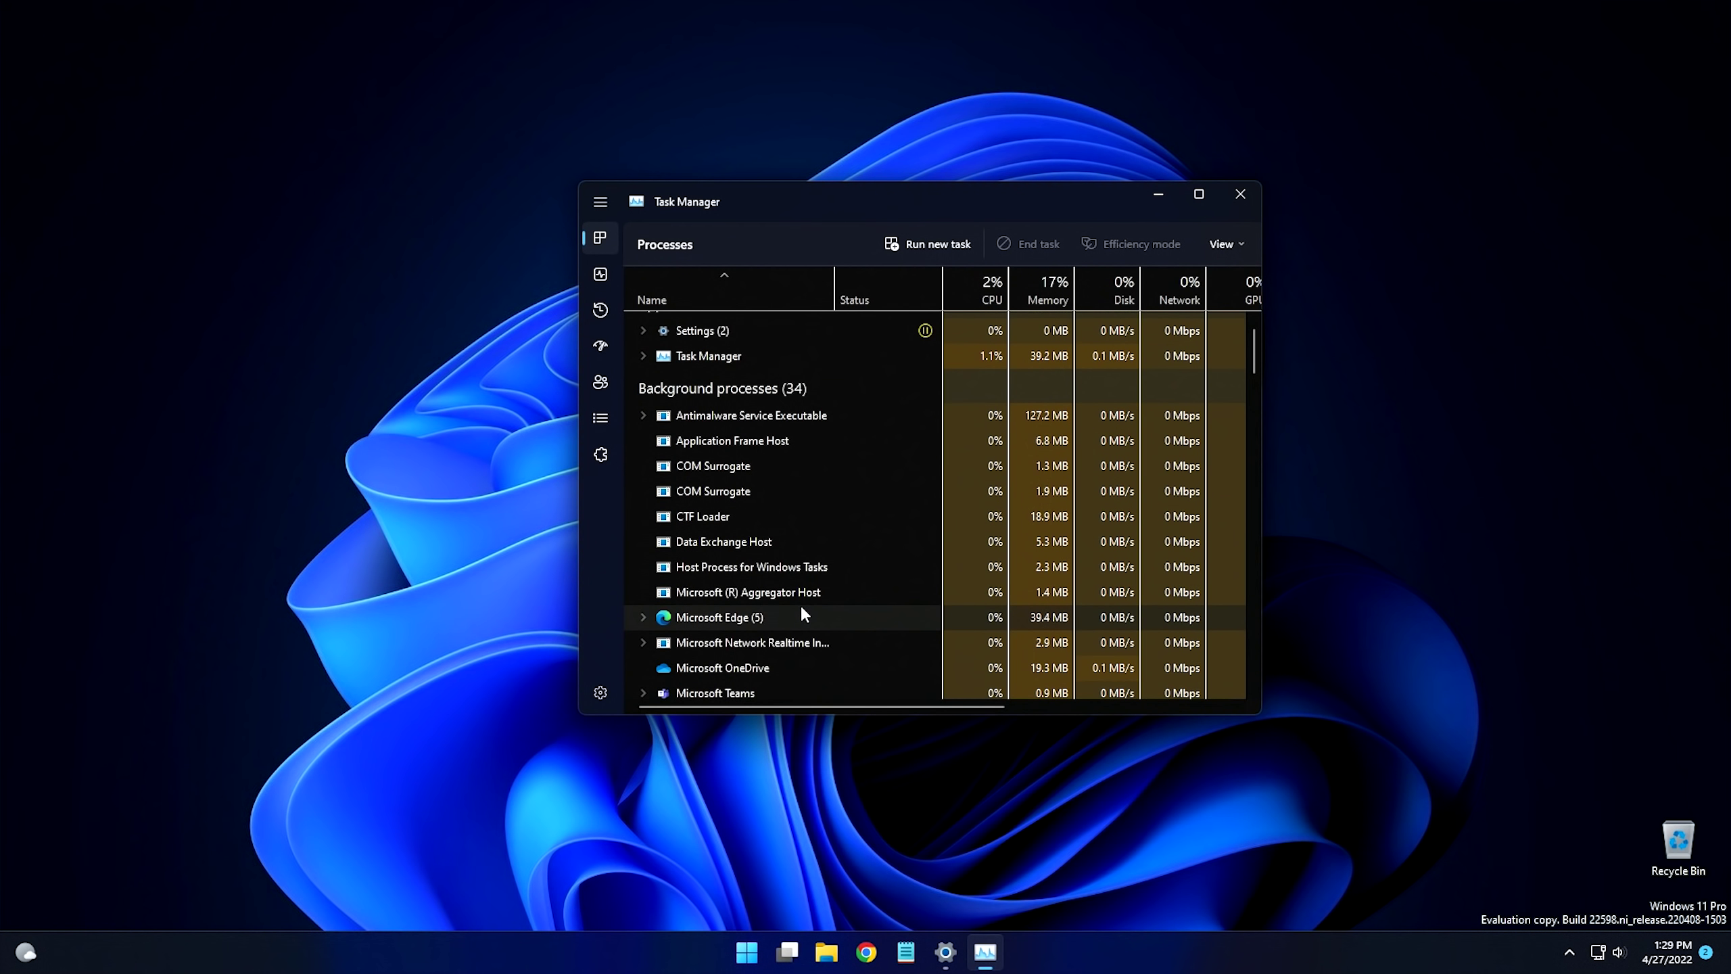
right_click(762, 670)
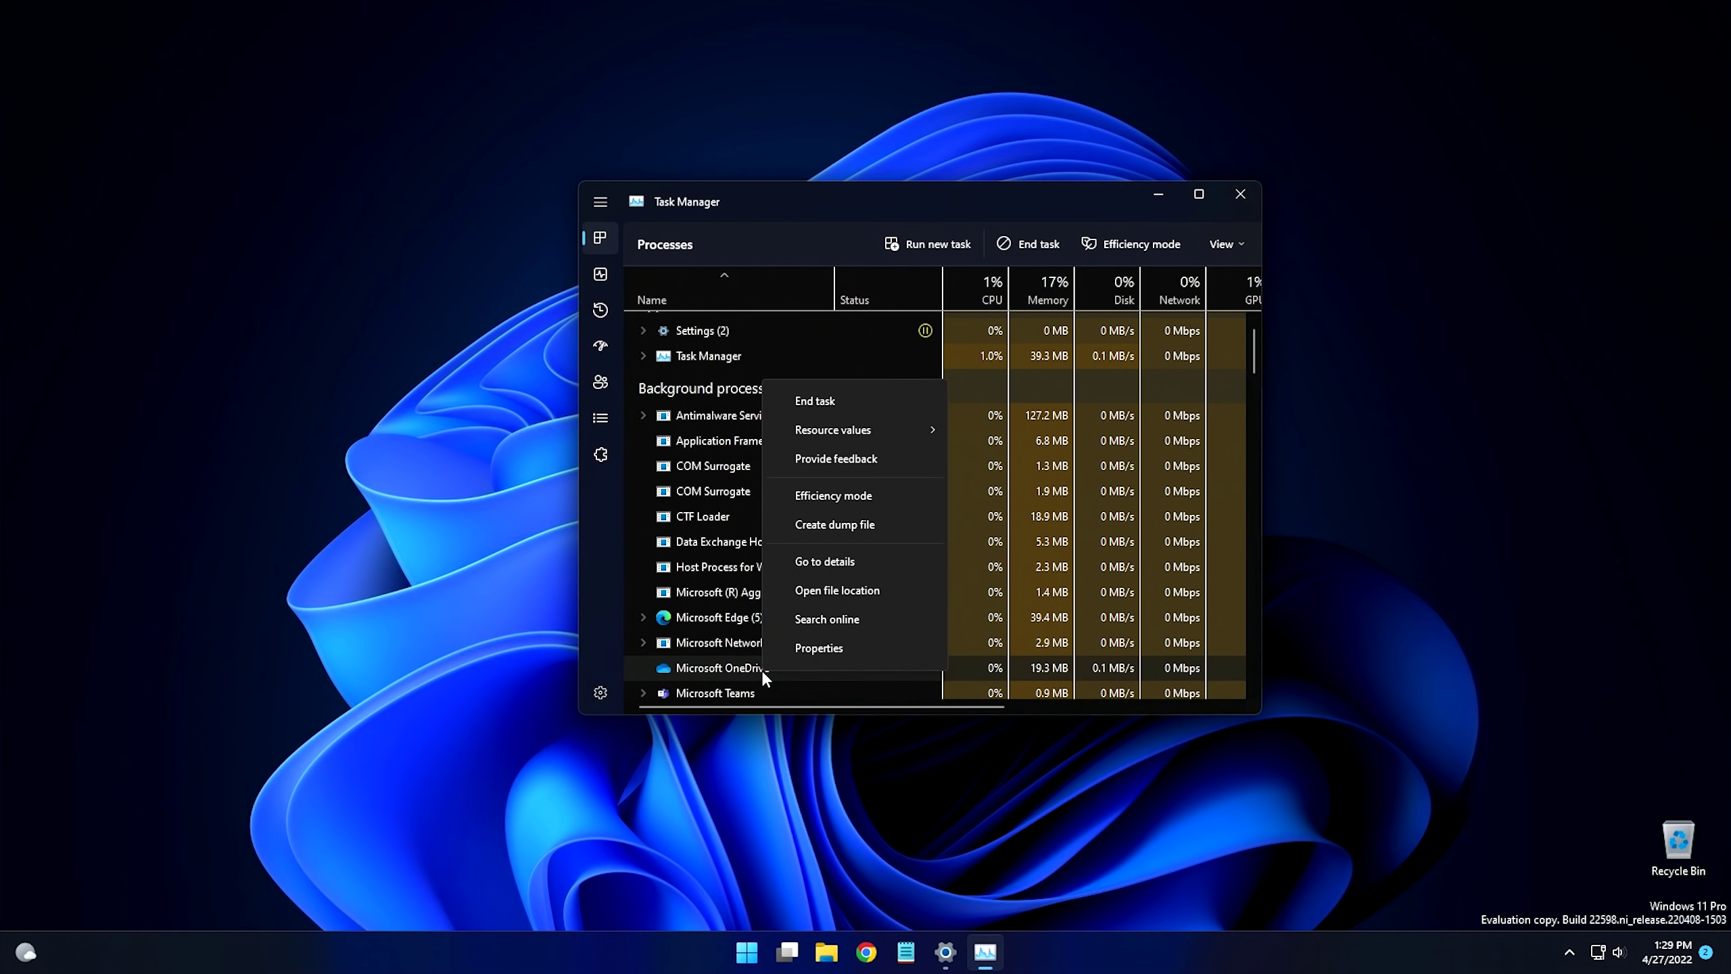
click(860, 499)
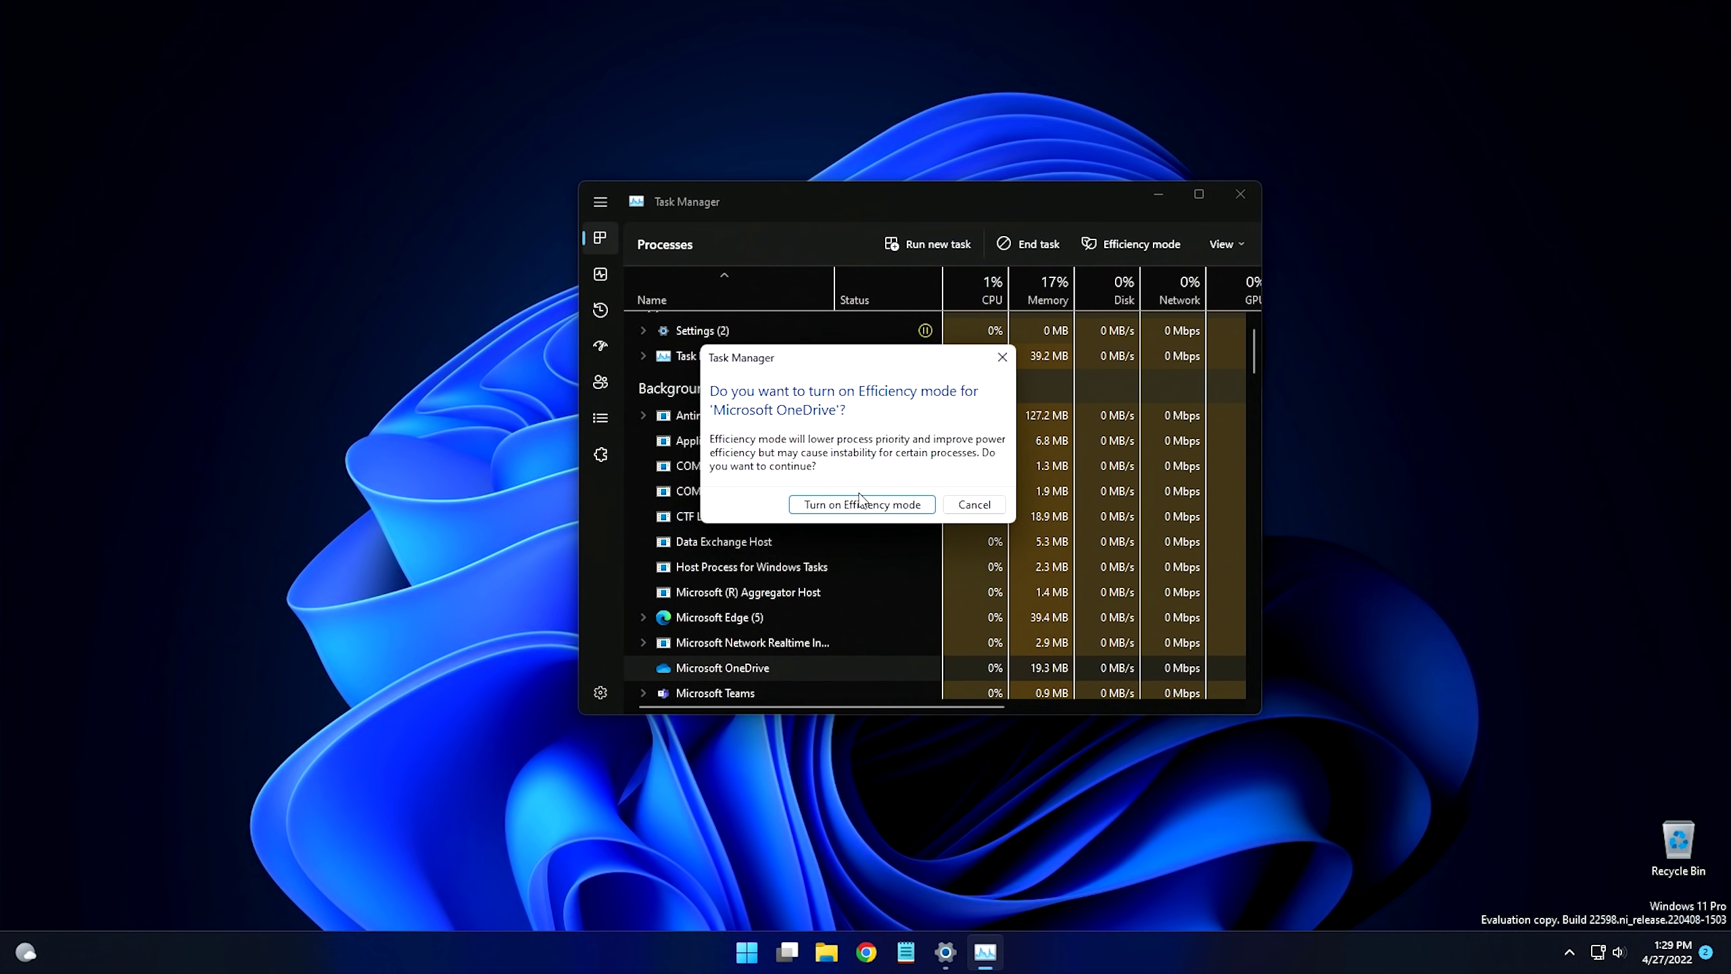
click(856, 506)
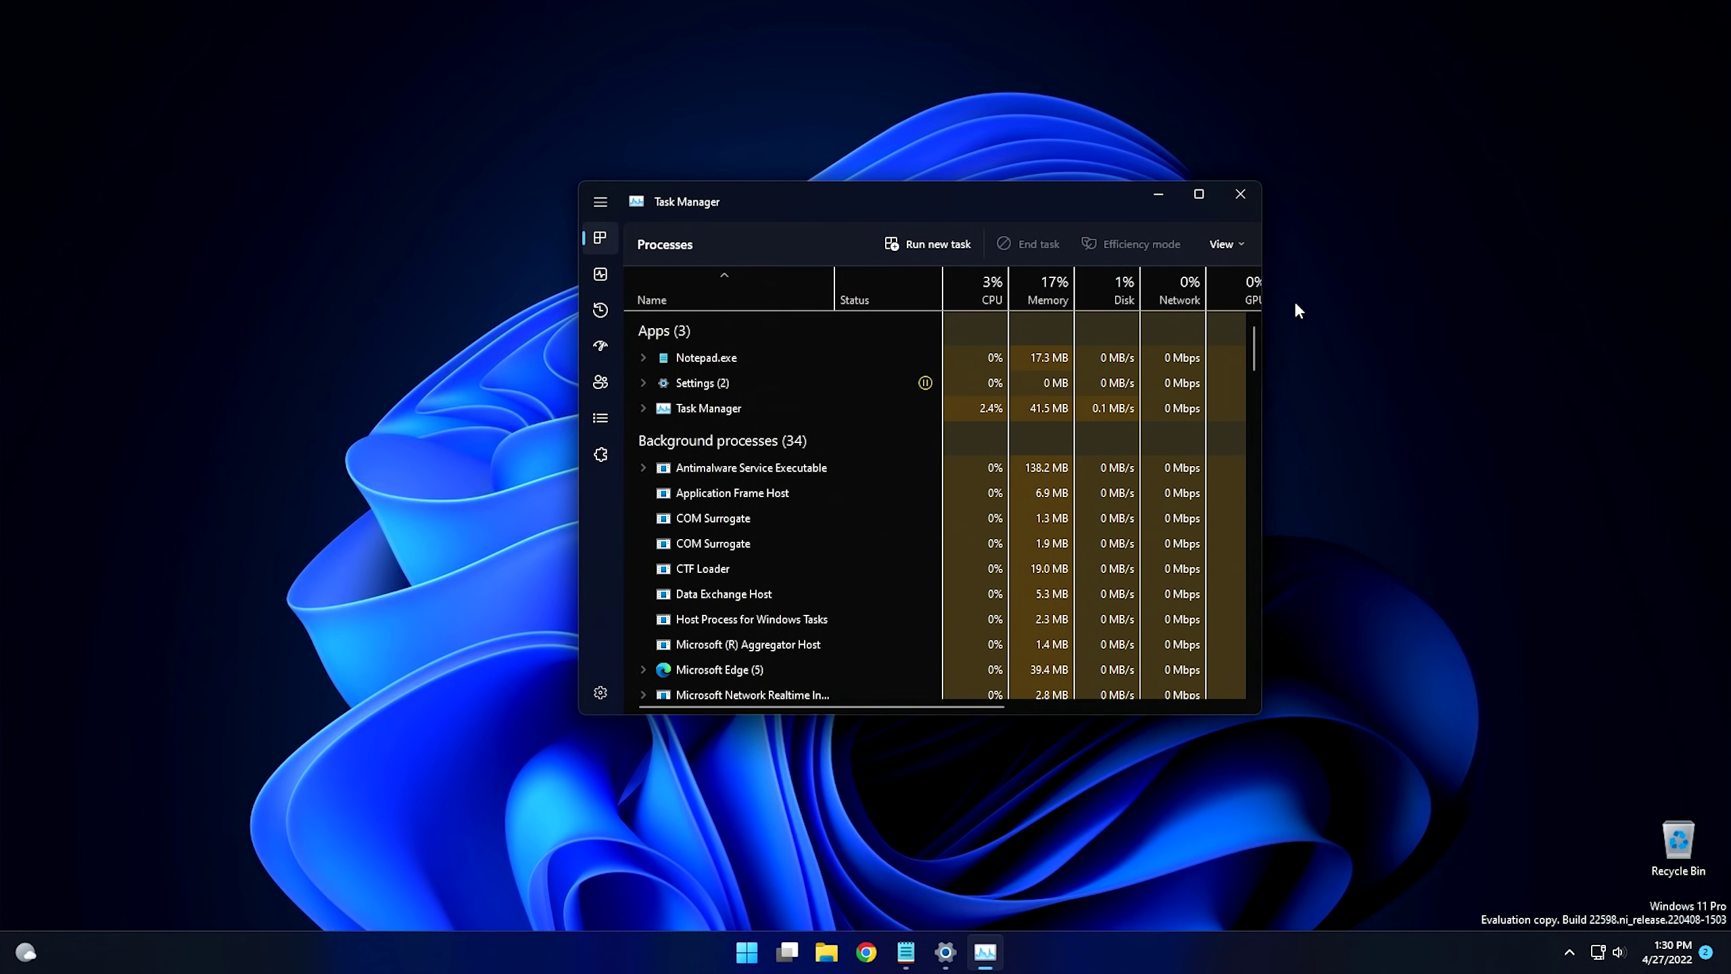
- Close Task Manager, open the Test file from Documents in Notepad, then close Notepad
click(1245, 195)
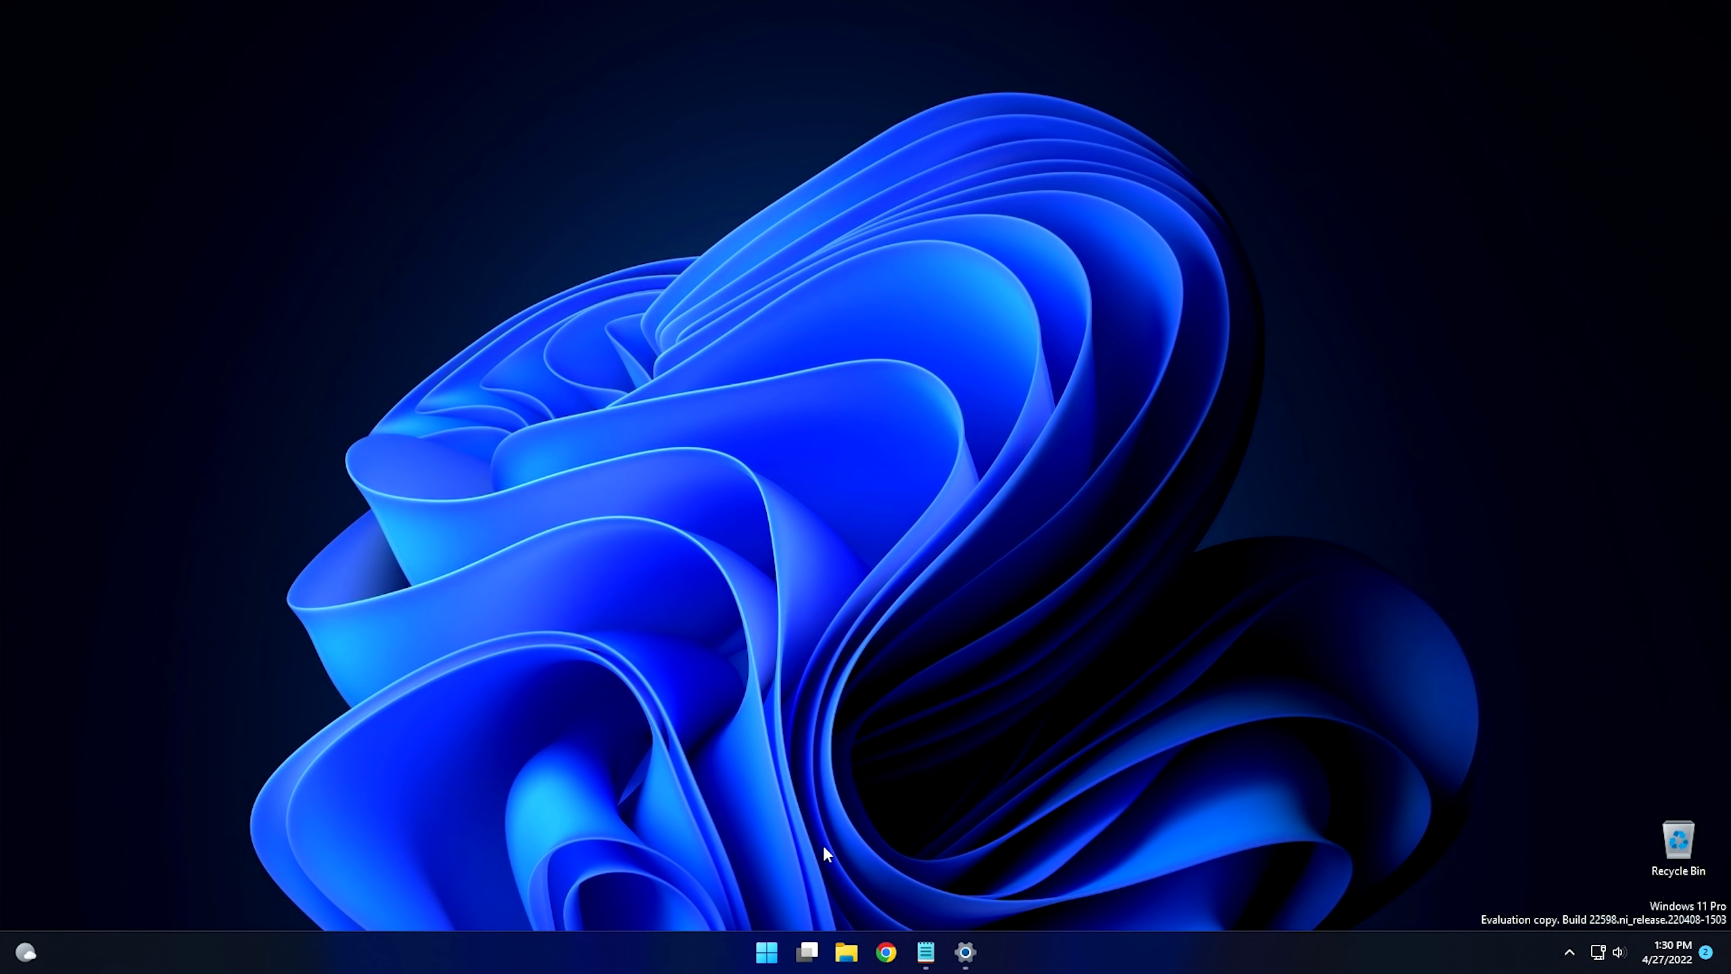
click(847, 953)
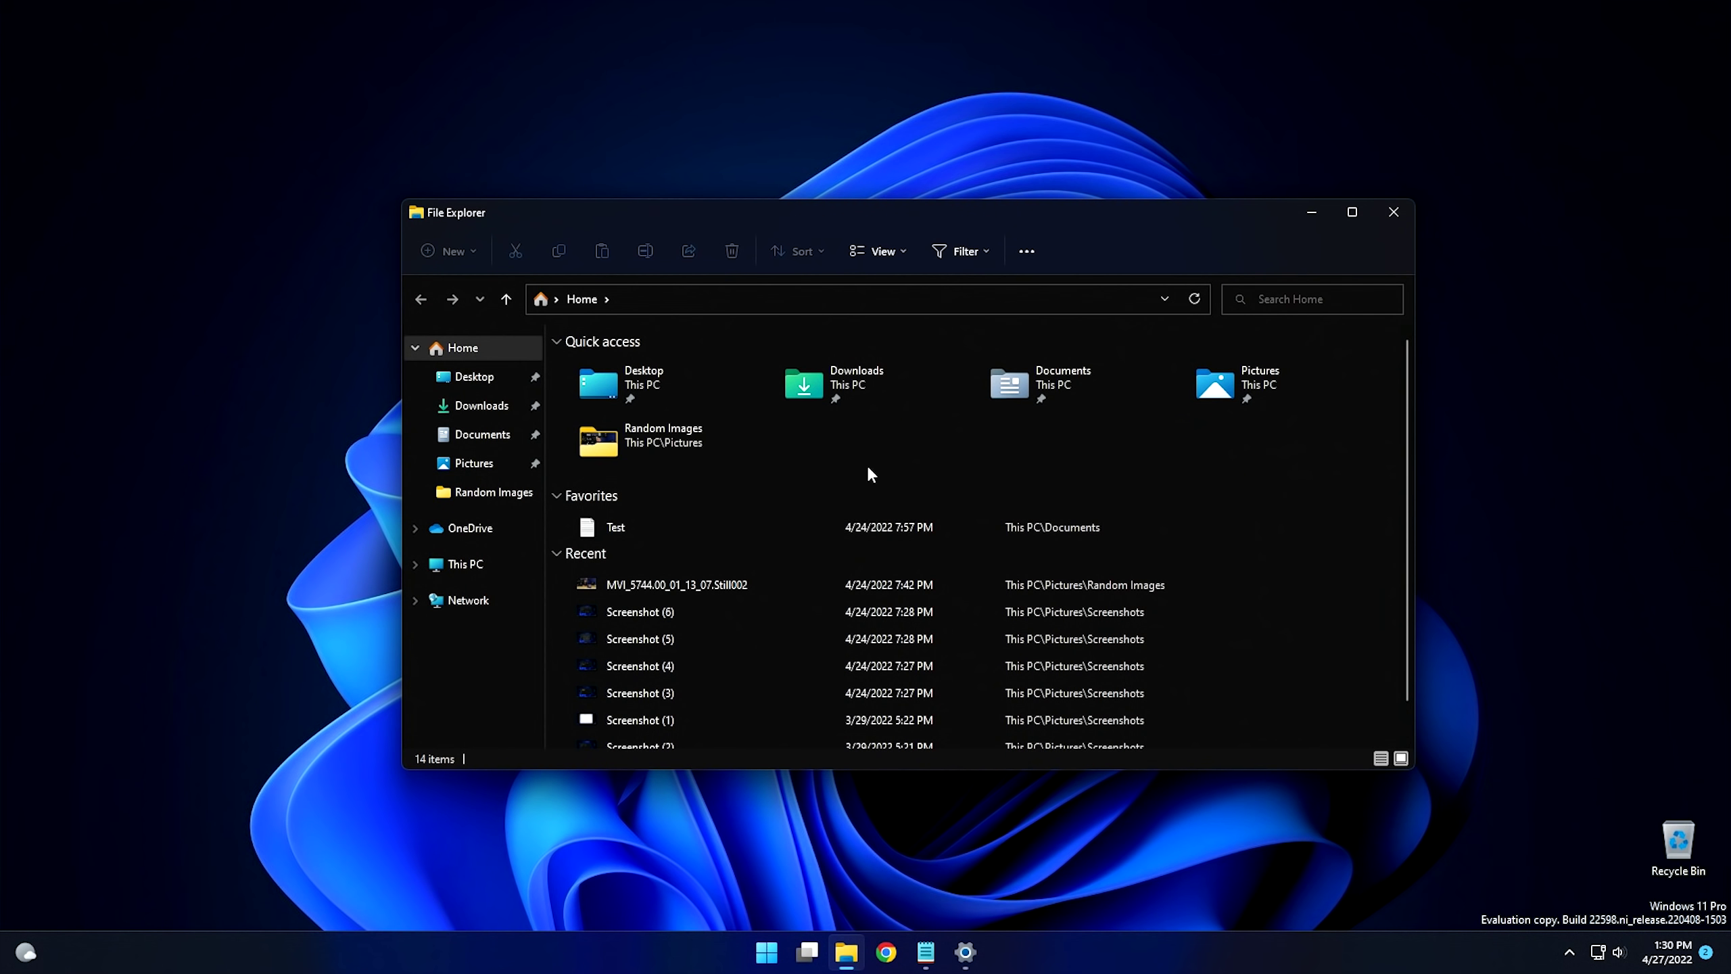
double_click(1045, 392)
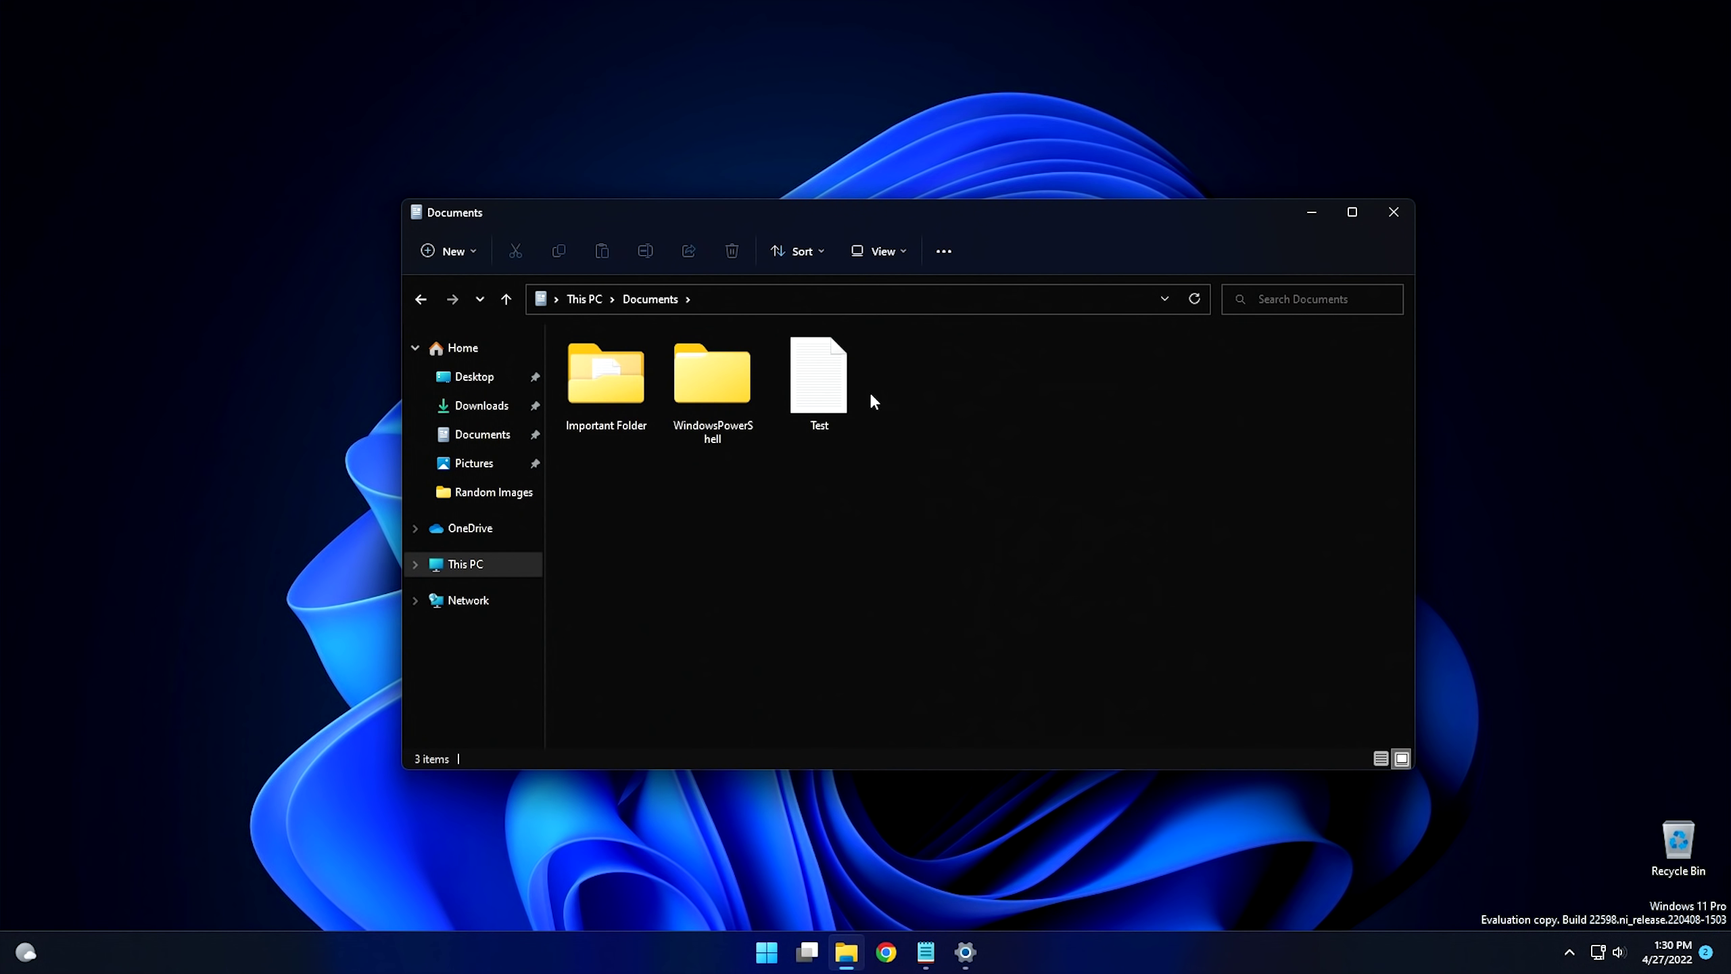
double_click(829, 382)
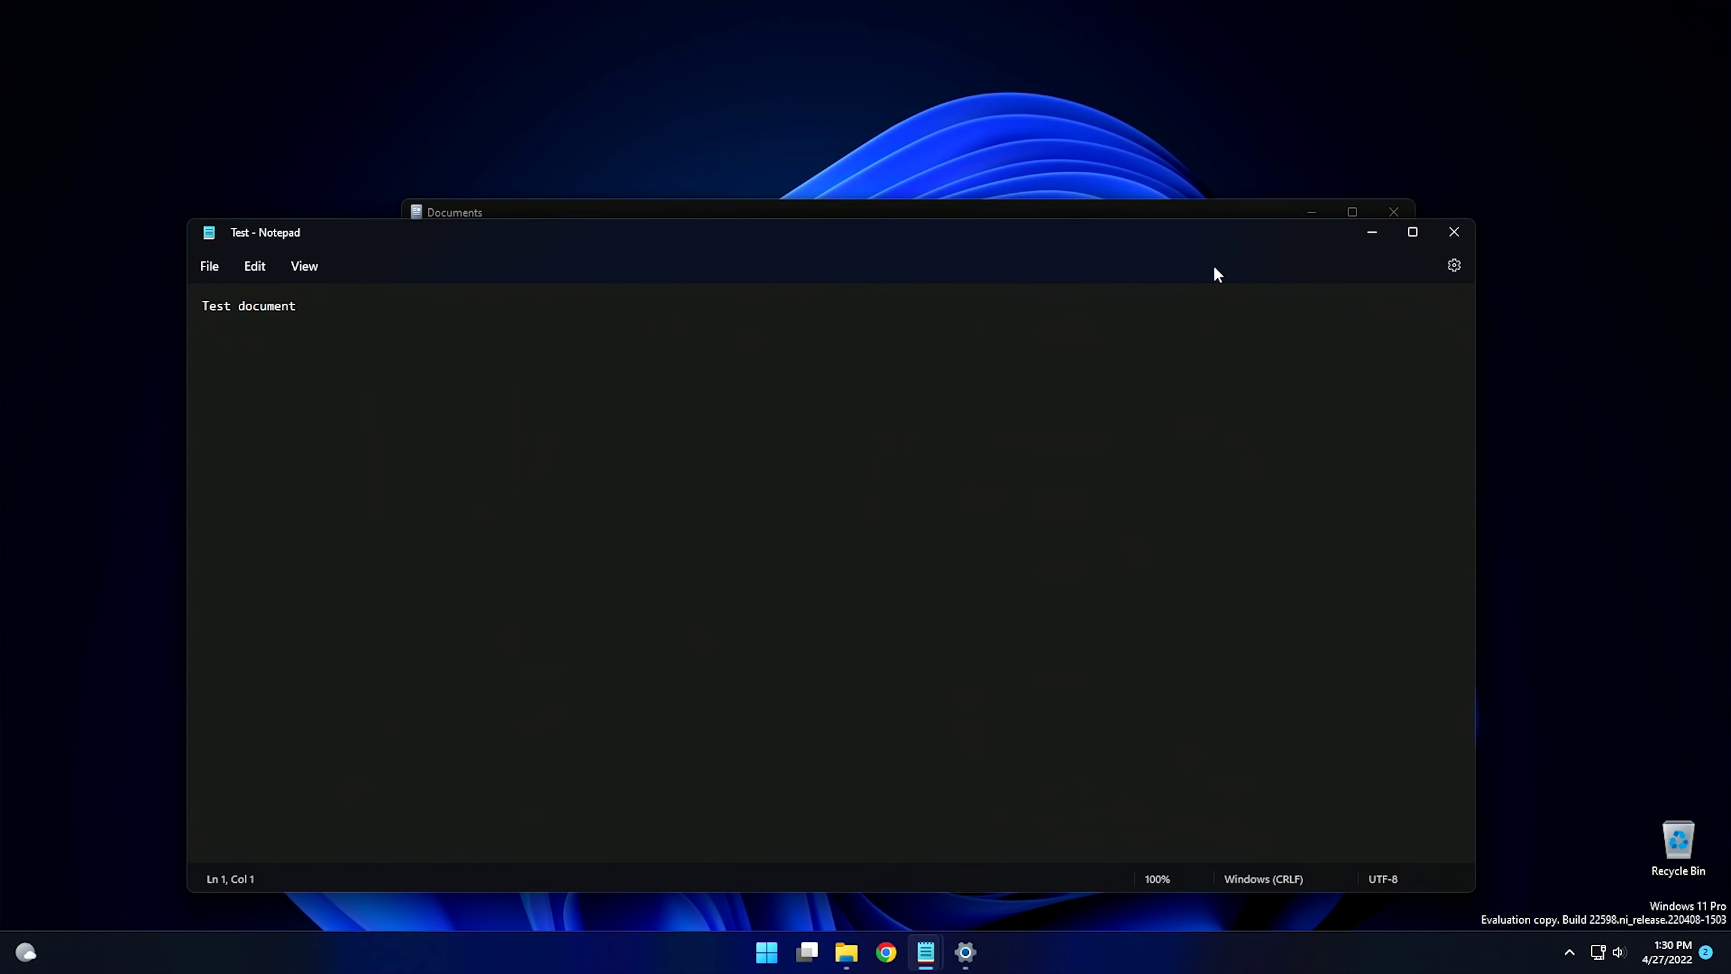
click(1454, 233)
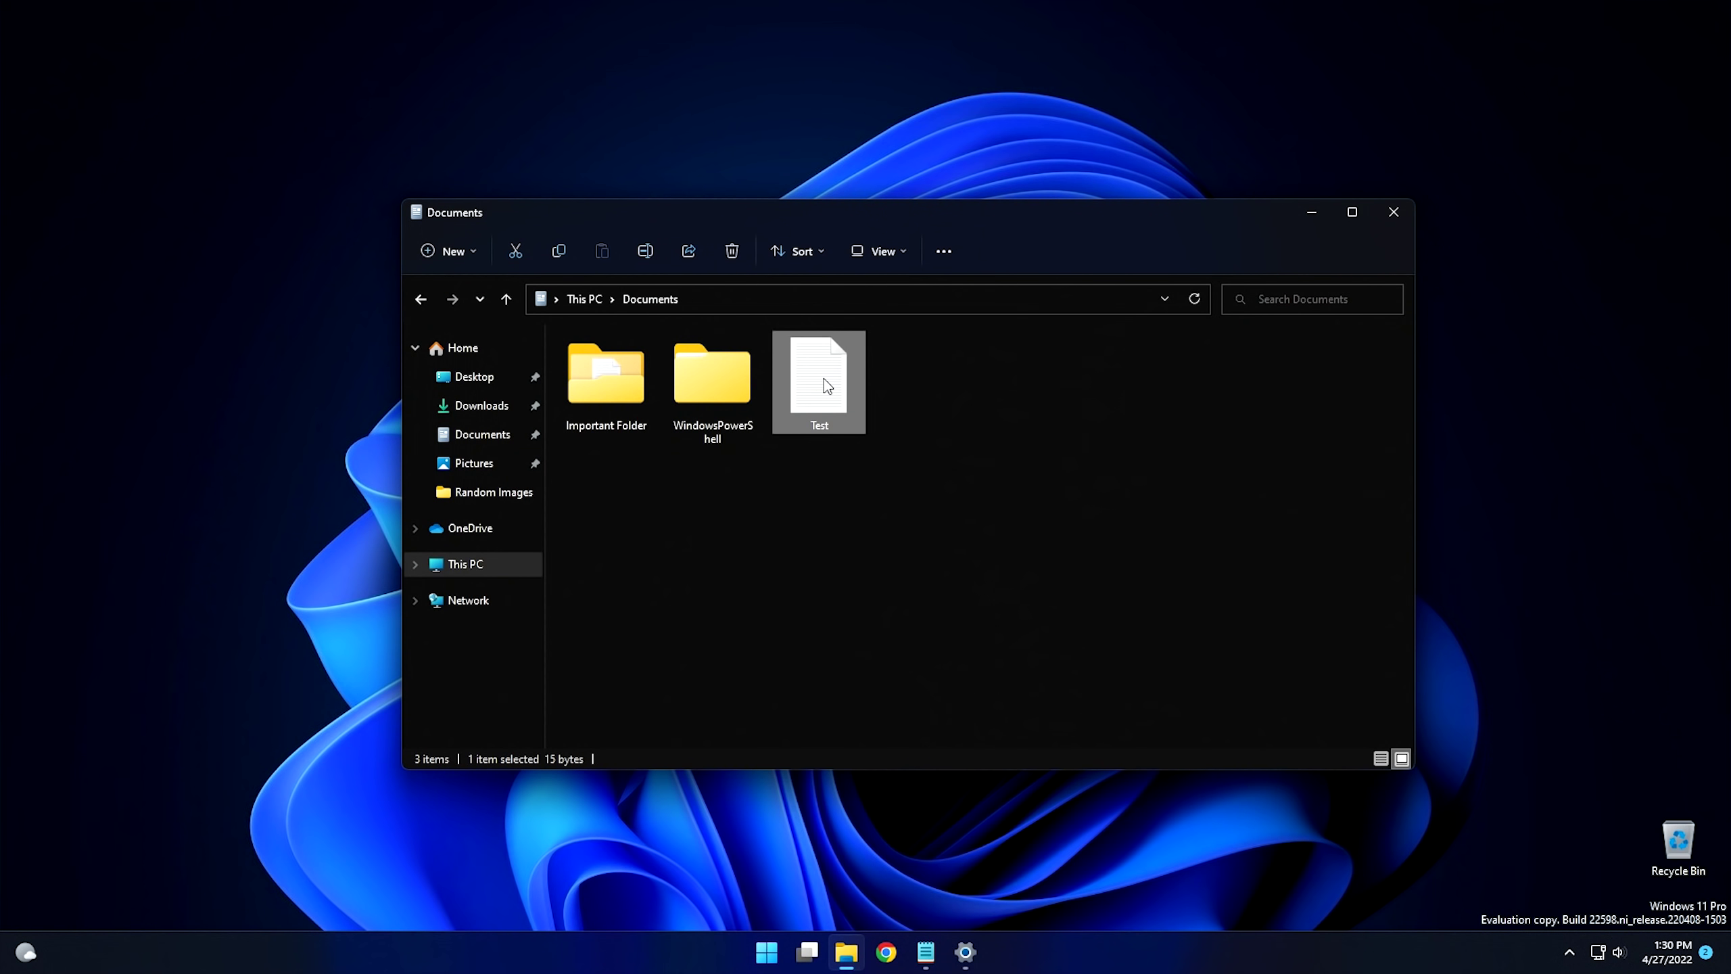
- Drag Test onto the Notepad taskbar icon to reopen it, then close Notepad and File Explorer
drag(827, 386, 752, 595)
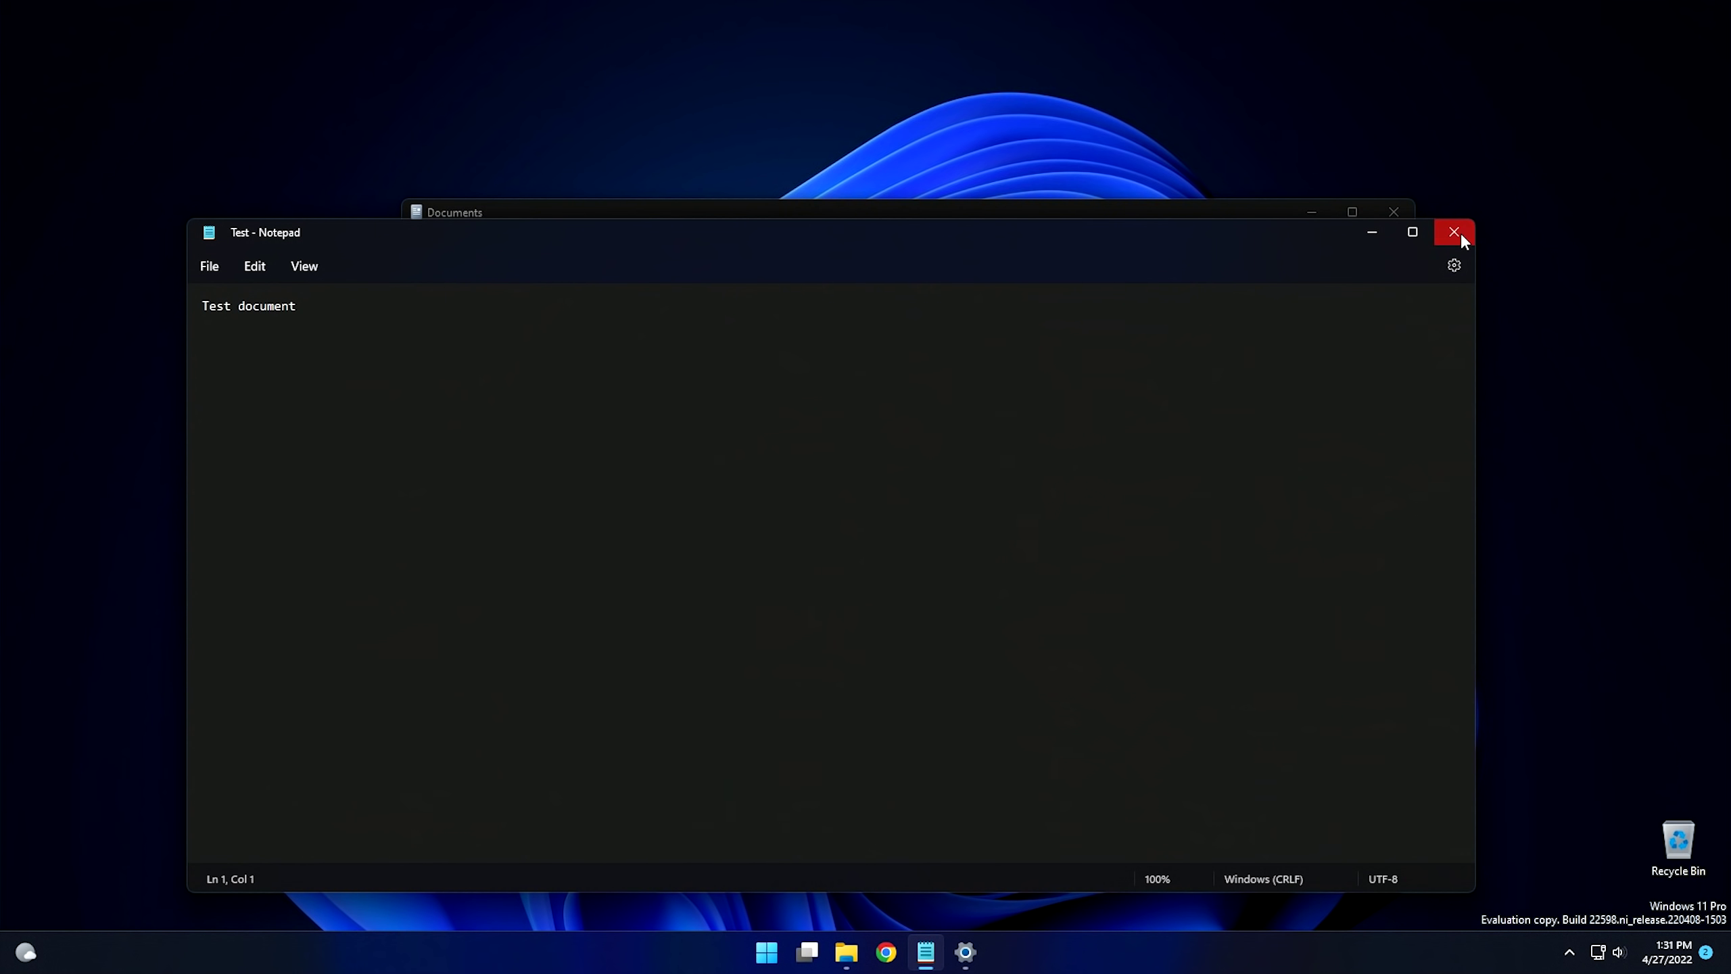
click(1455, 232)
click(1395, 213)
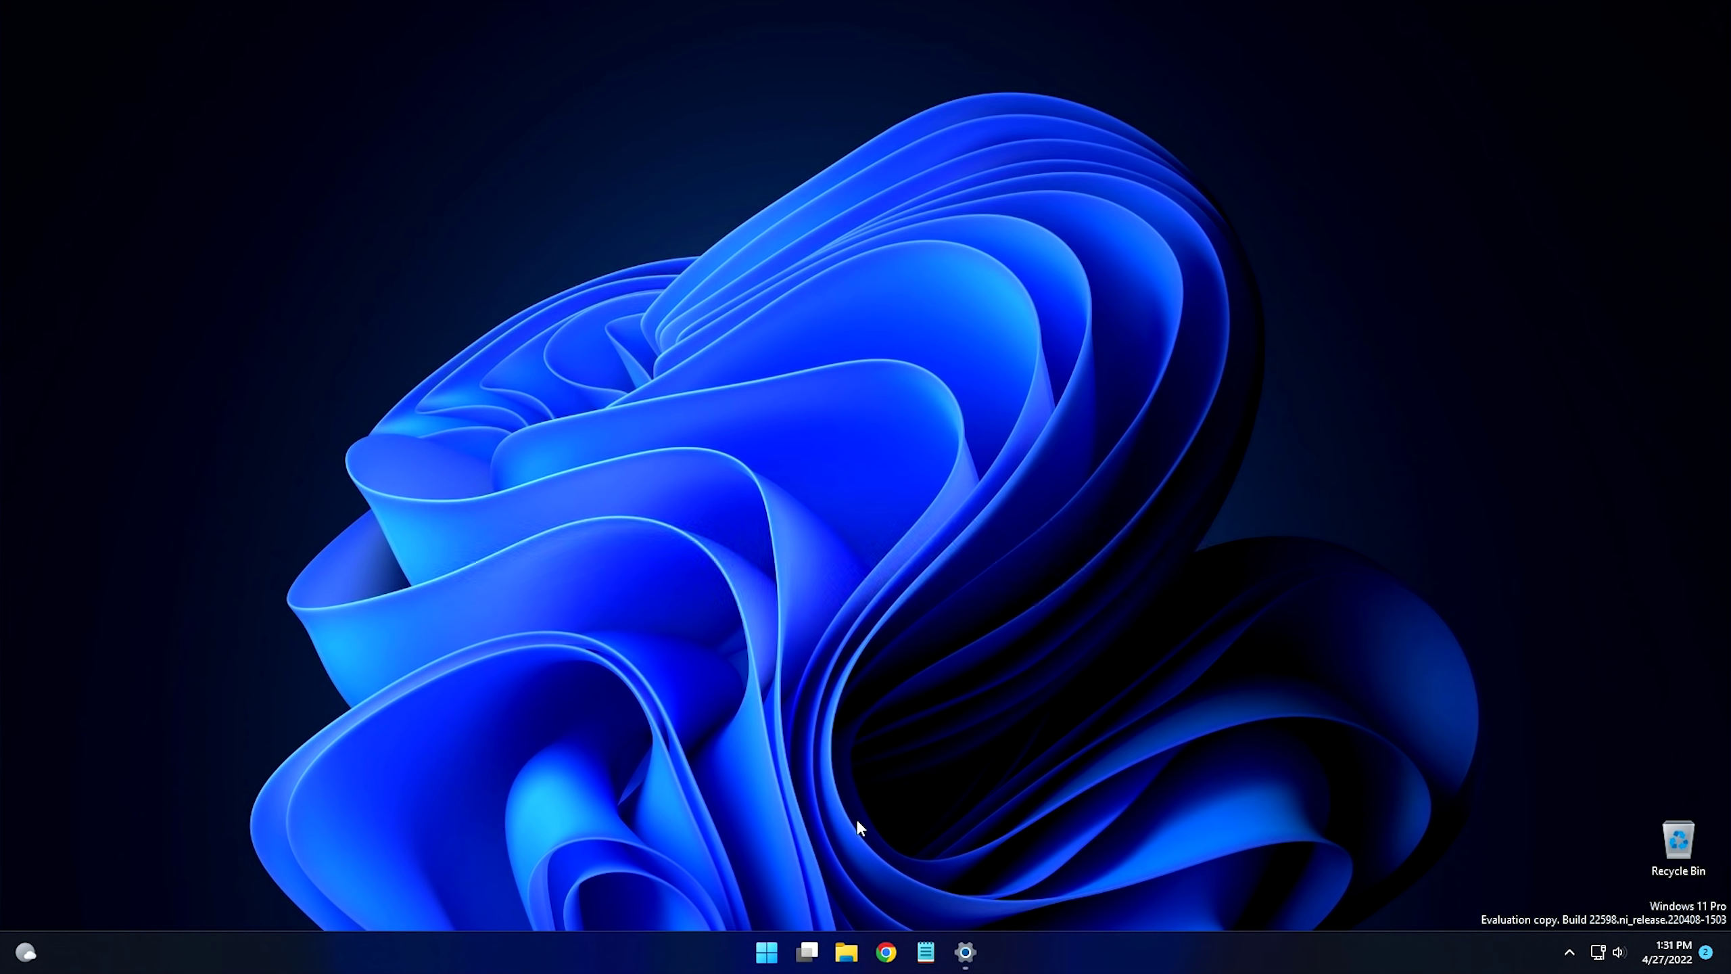
- Launch Settings from Start and navigate to Personalization › Start
click(765, 953)
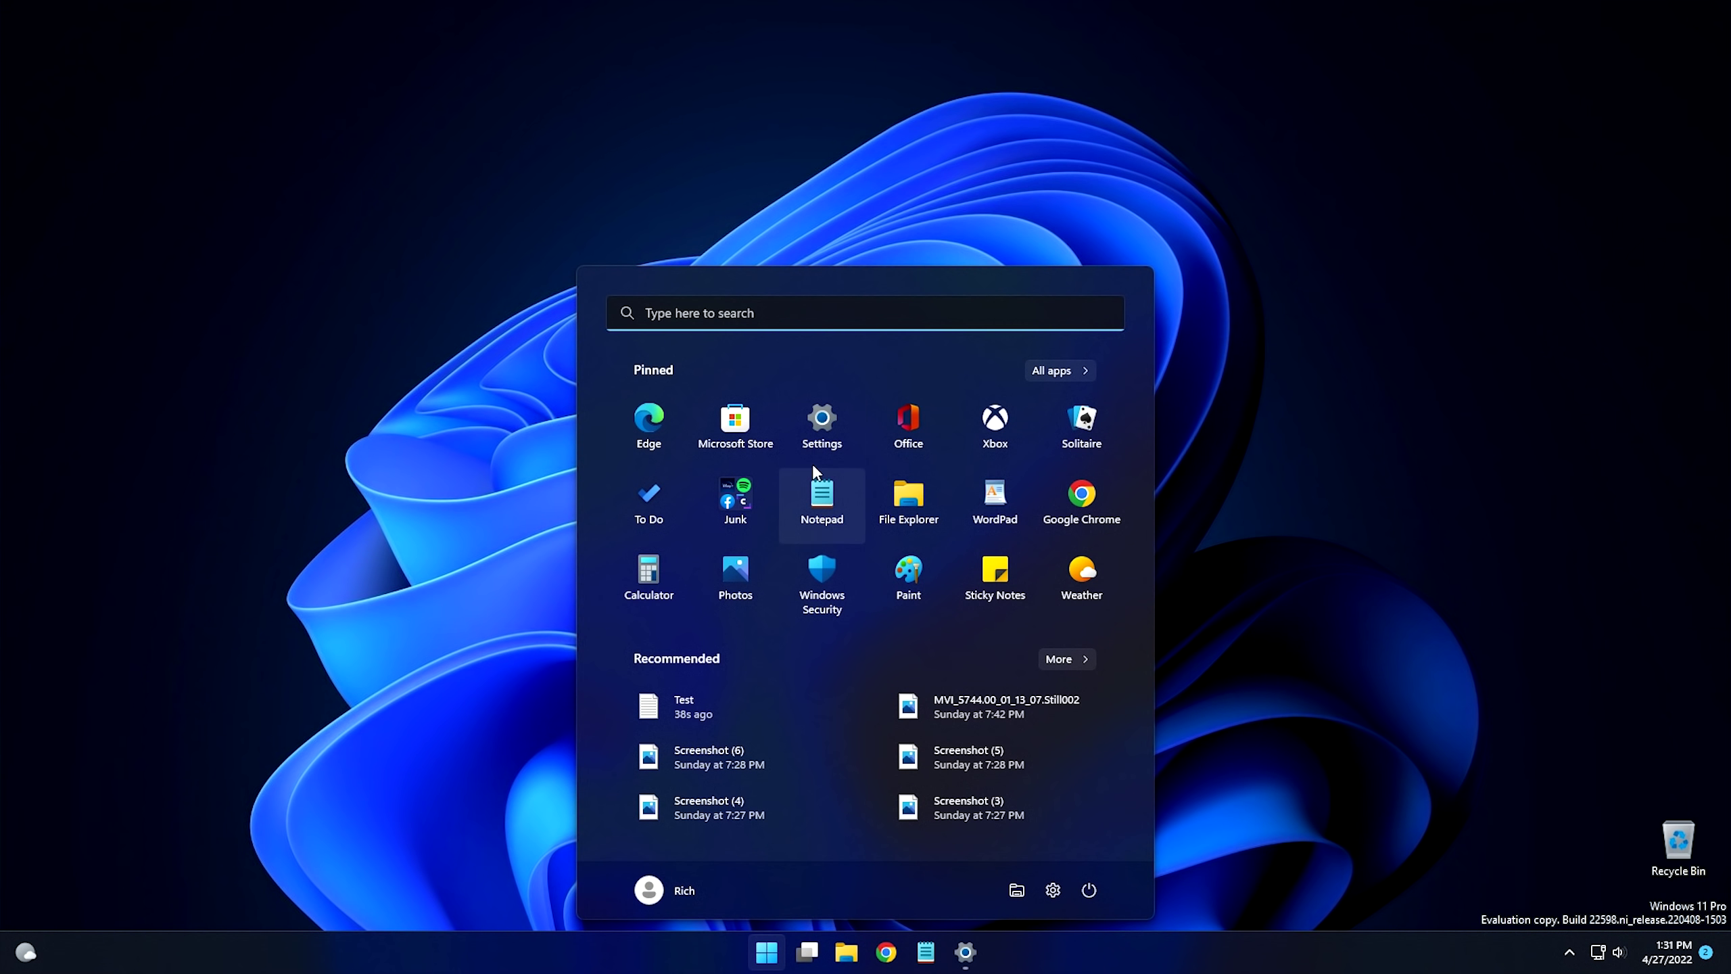
click(811, 421)
click(379, 202)
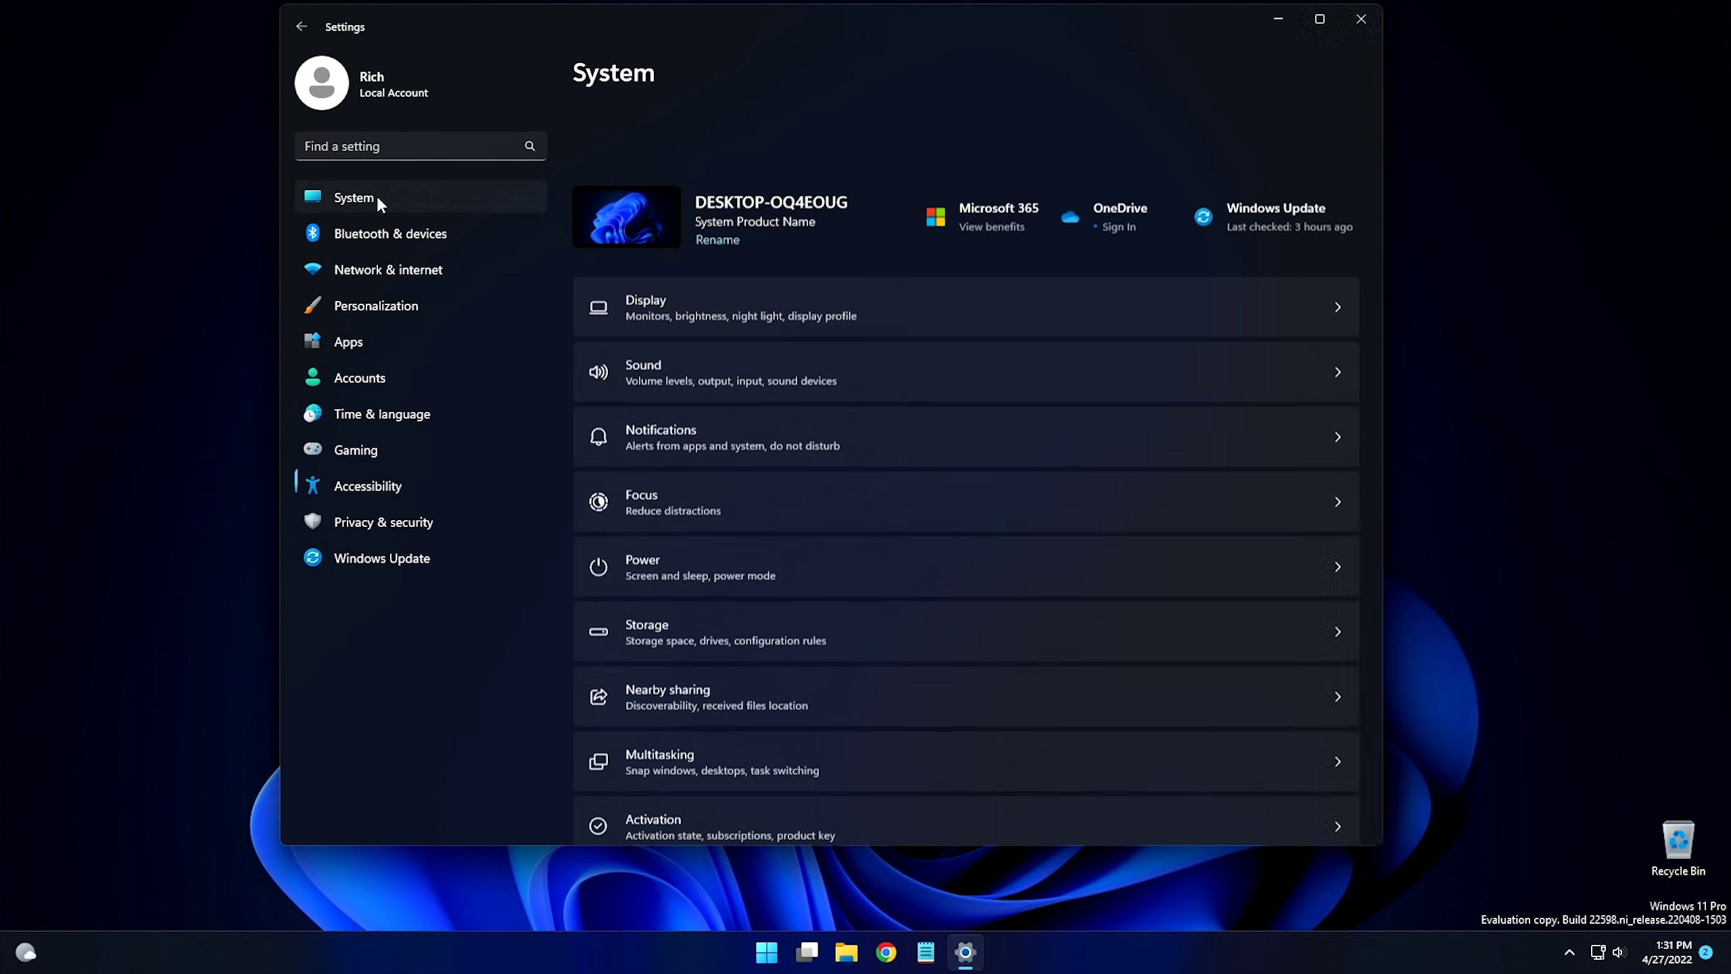
click(386, 319)
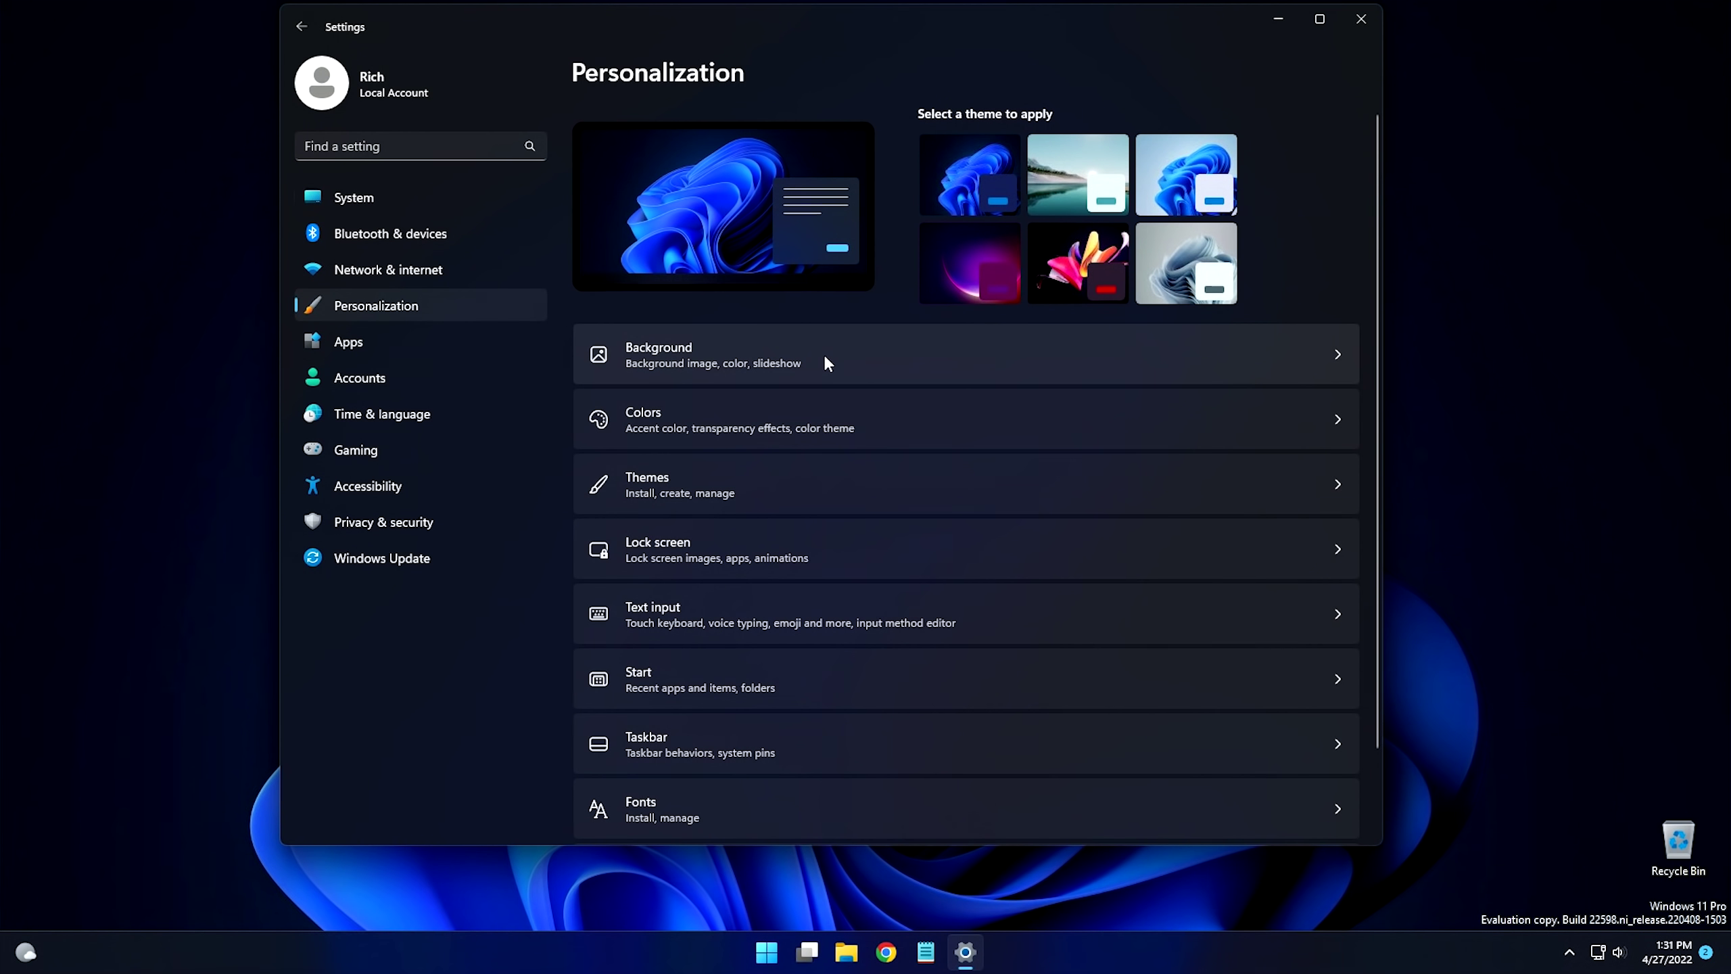
click(722, 675)
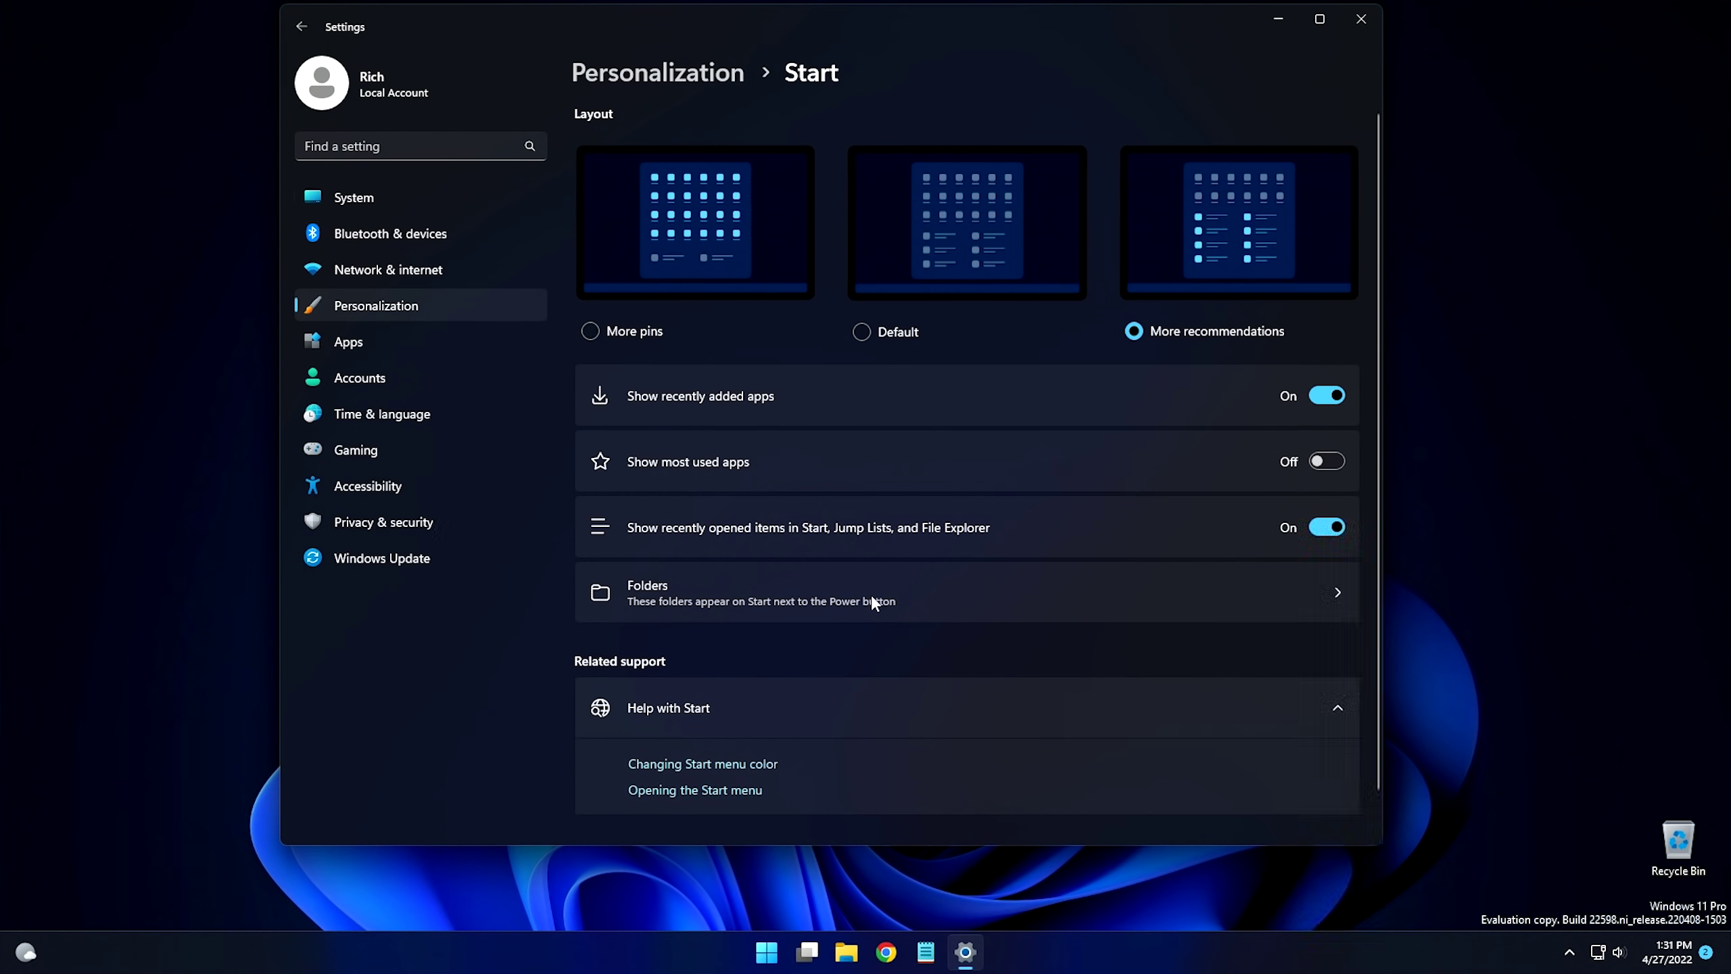
- Check the Start menu, switch the Start layout to More pins, and preview the extra pinned row
click(767, 954)
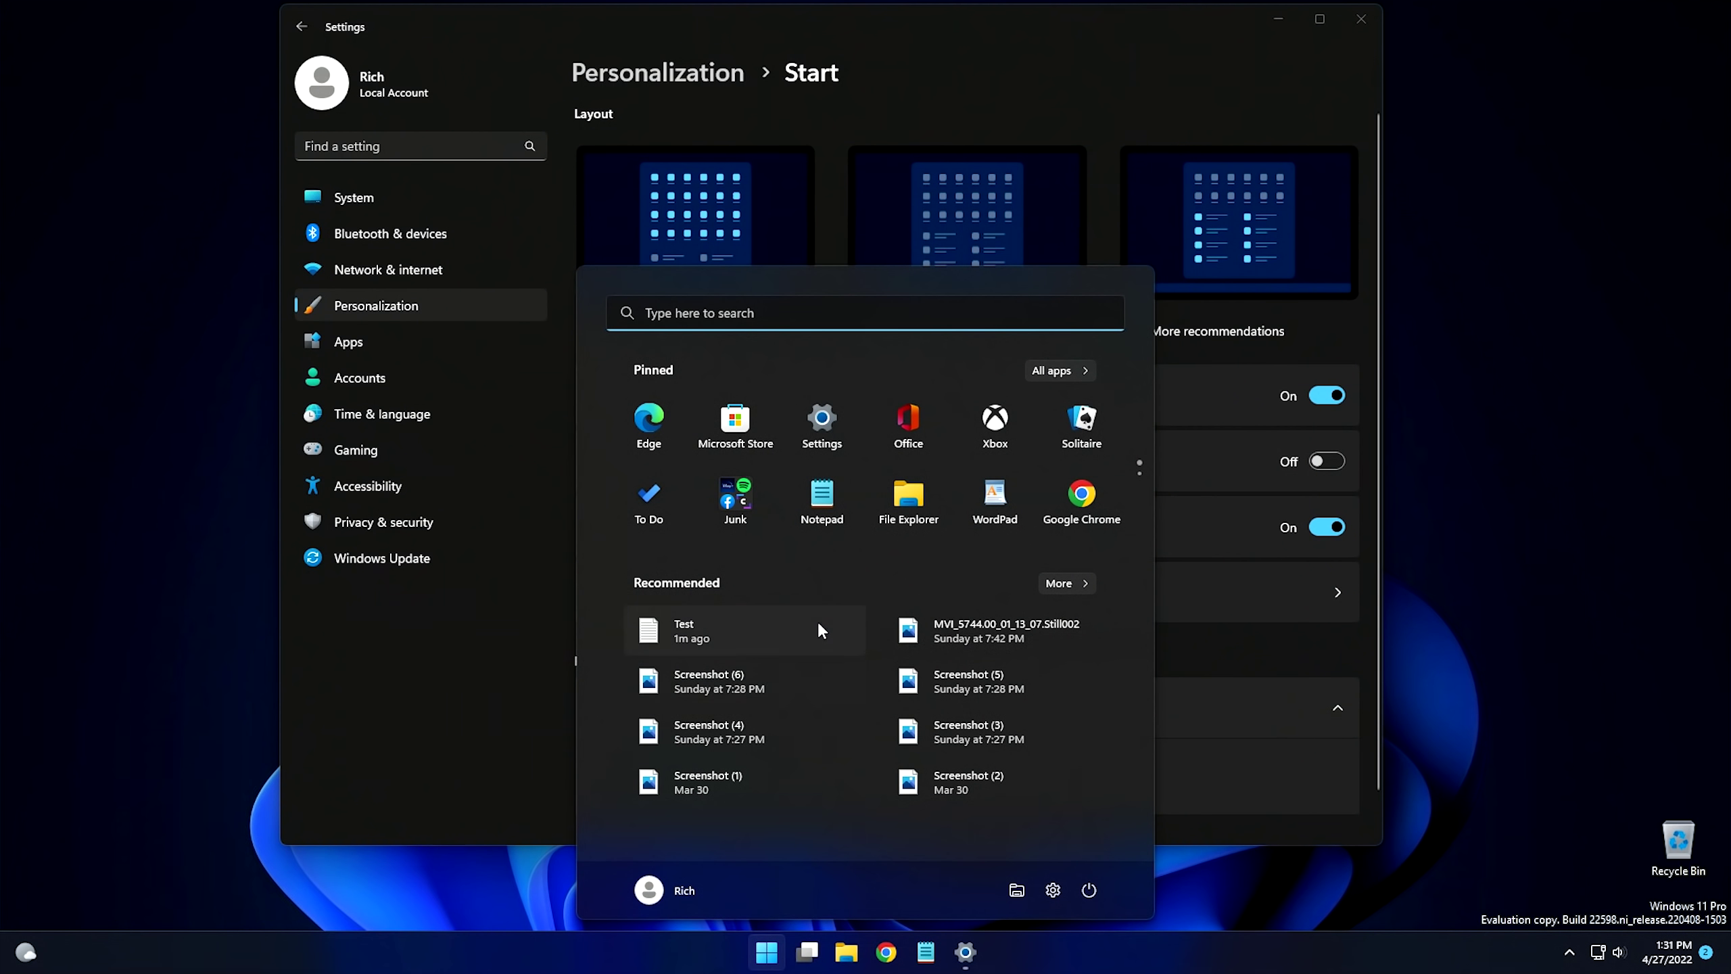
click(723, 195)
click(654, 286)
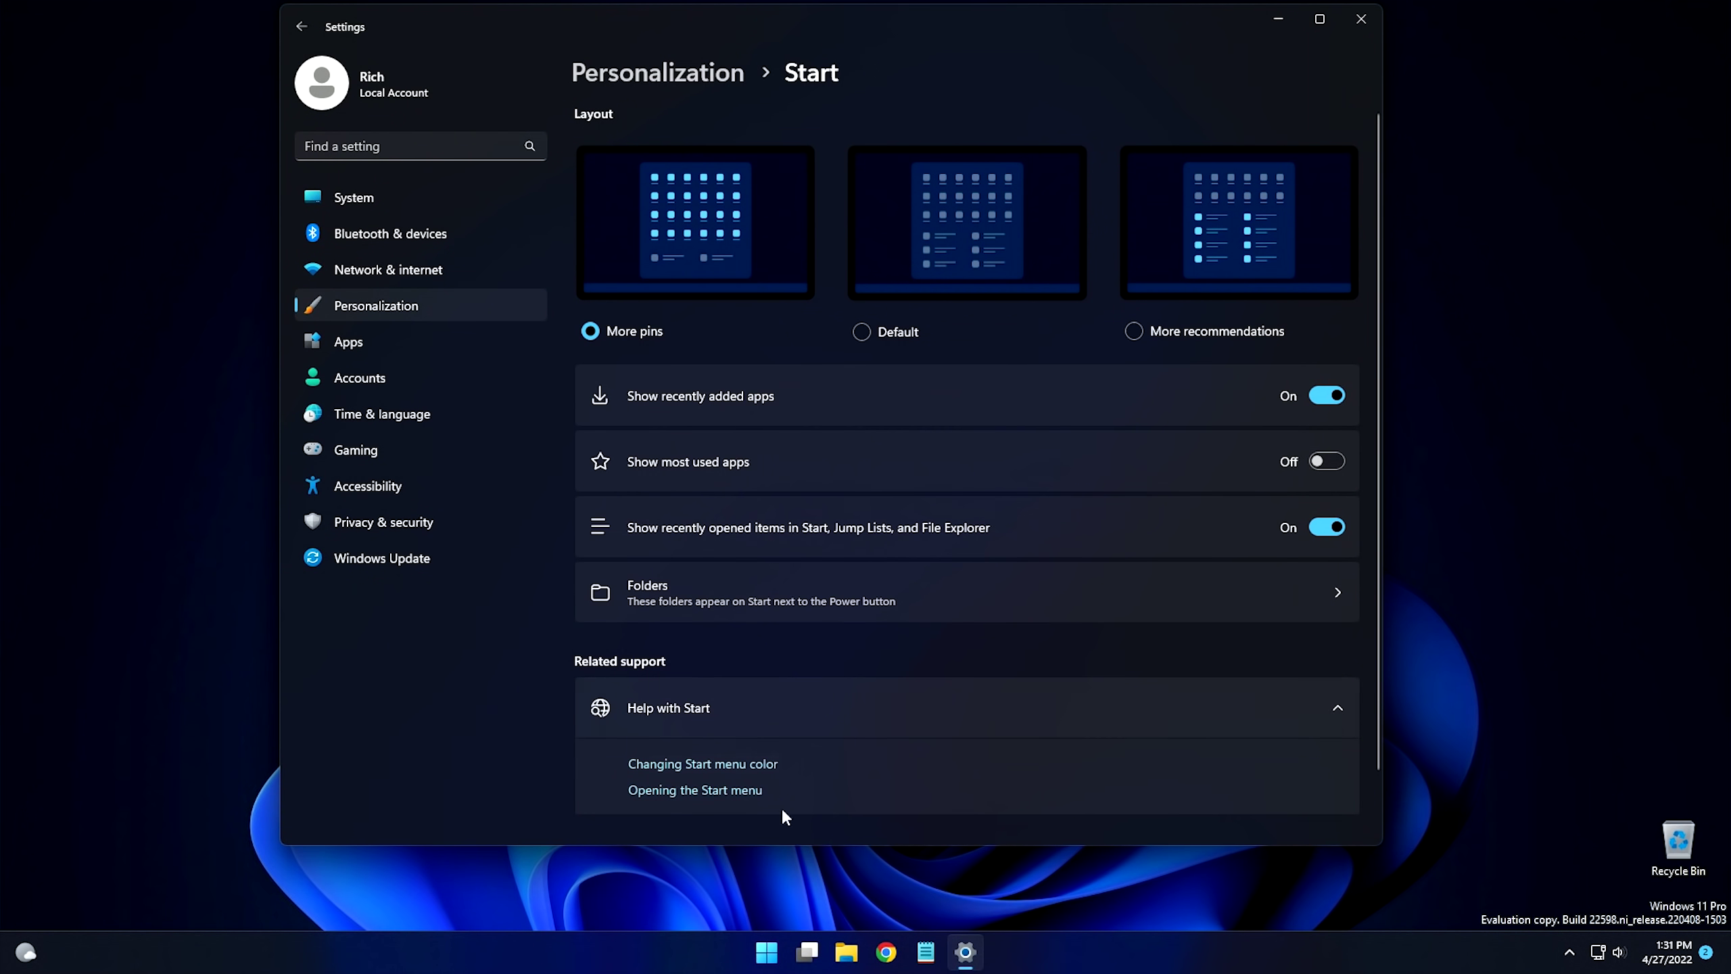
click(767, 953)
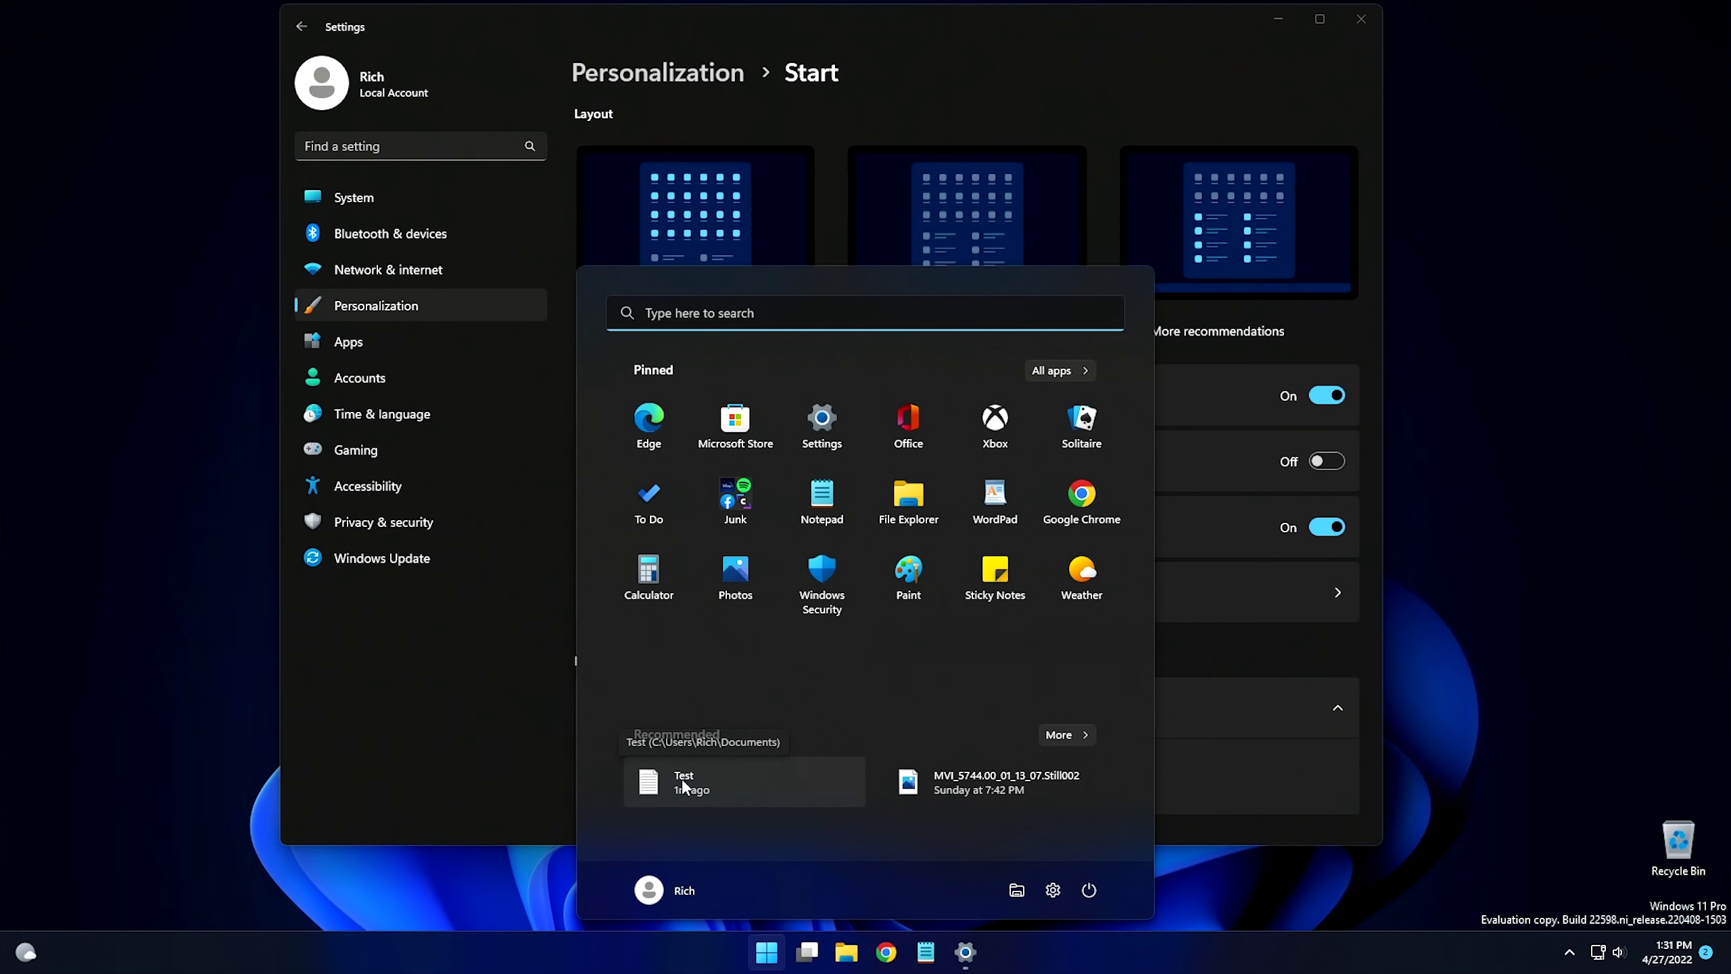